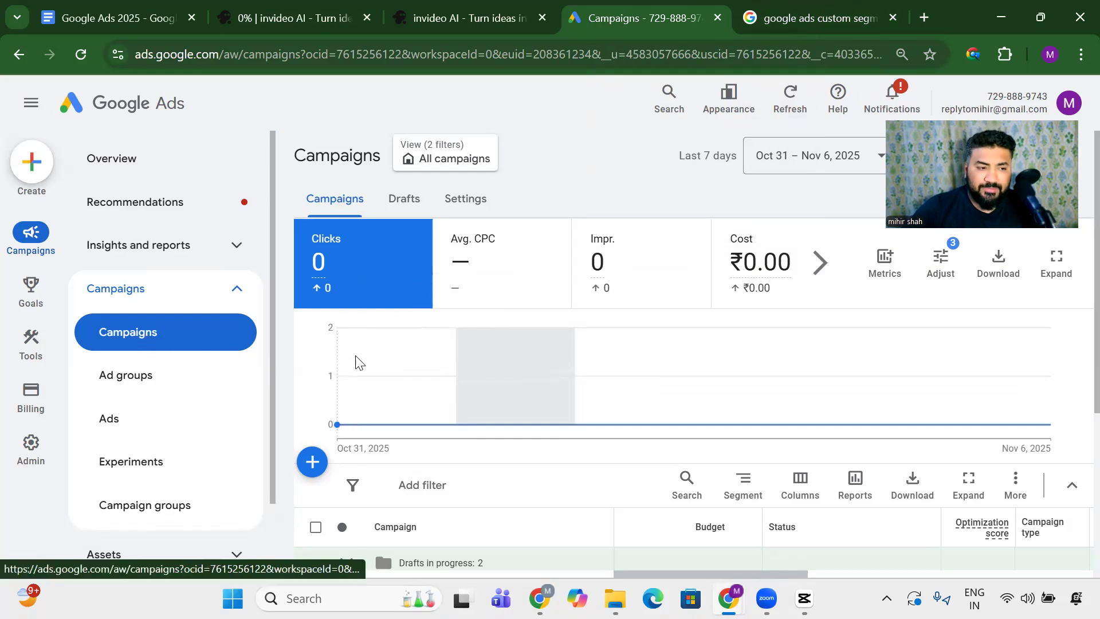
# Start a new campaign and choose to create it without guidance as the objective
pyautogui.scroll(-1, 401, 383)
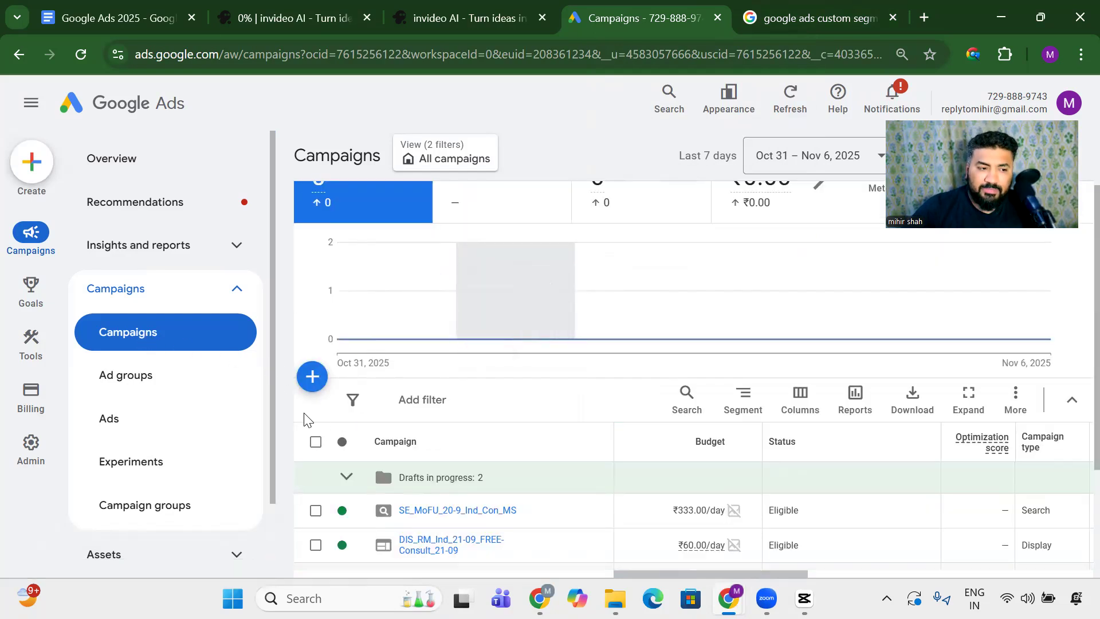
pyautogui.click(313, 379)
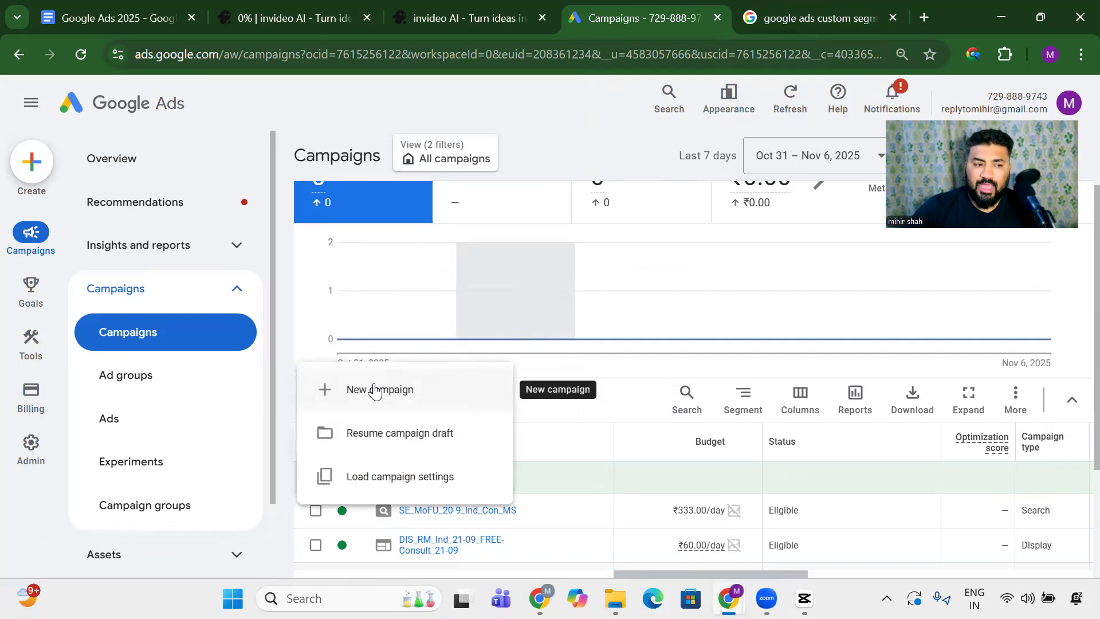
pyautogui.click(374, 389)
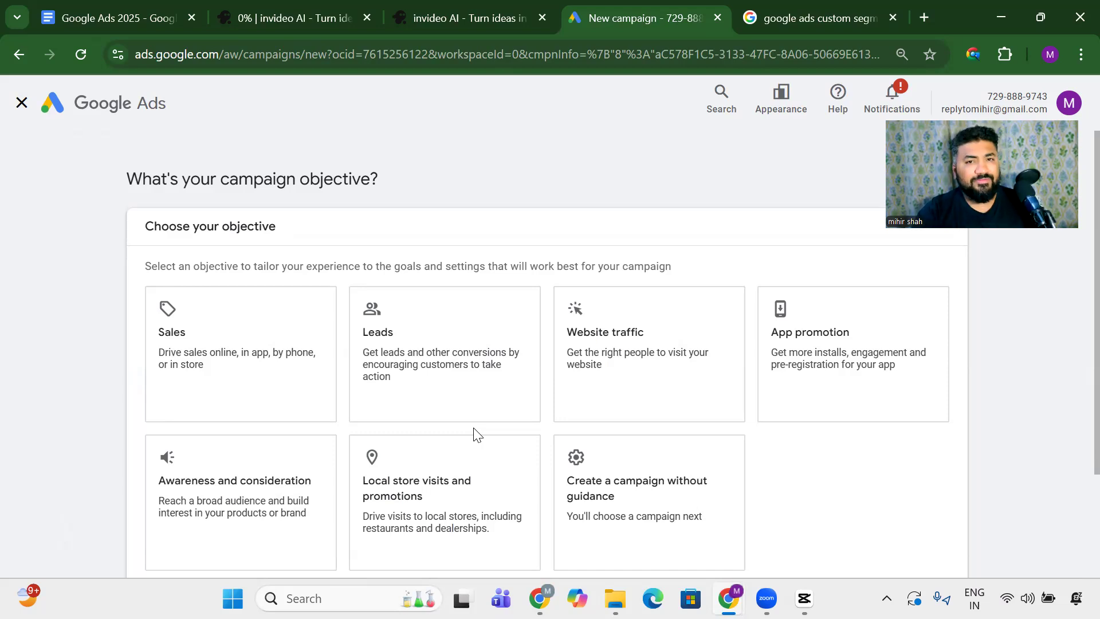
pyautogui.click(656, 508)
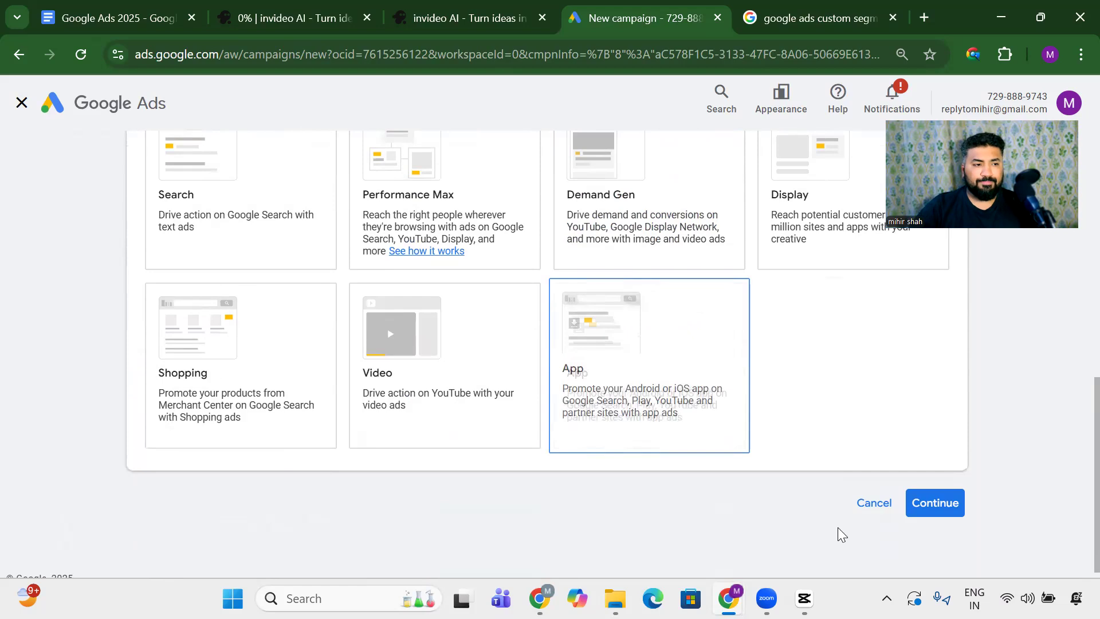
# Choose Video as the campaign type
pyautogui.scroll(-1, 859, 535)
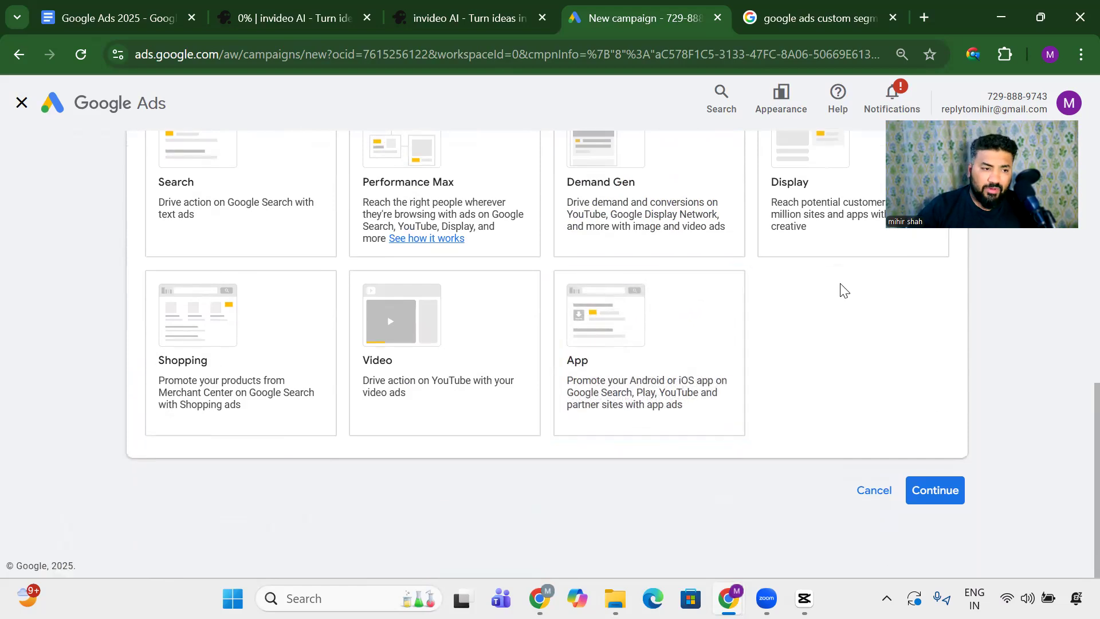
pyautogui.scroll(1, 801, 320)
pyautogui.click(527, 458)
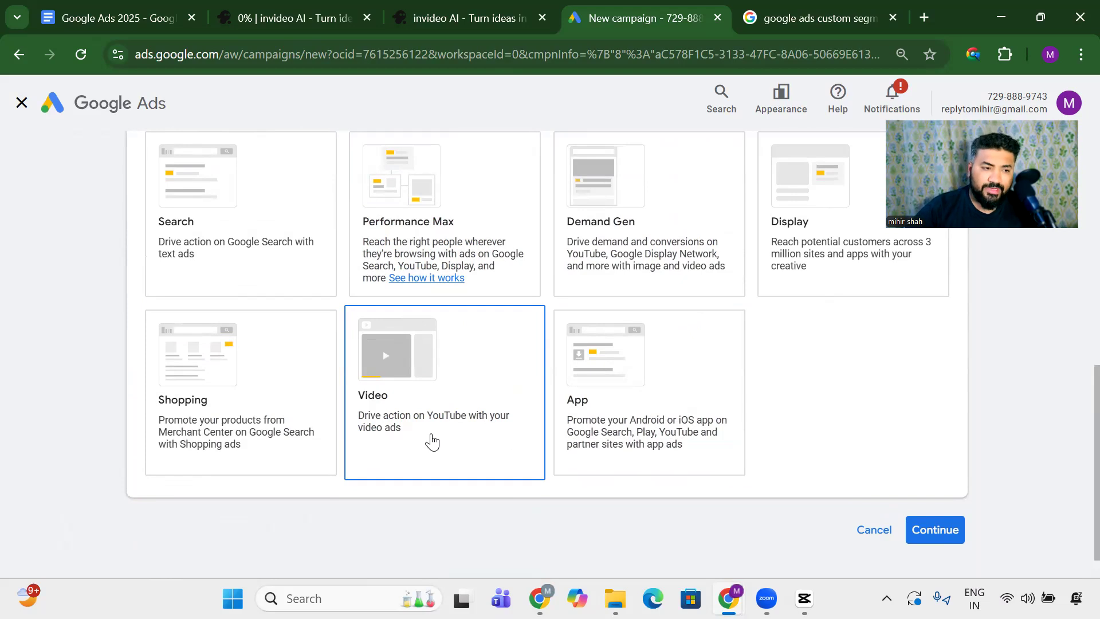
# Review the video campaign subtypes, from Video views and Video reach to Drive conversions, Ad sequence and Audio reach
pyautogui.scroll(5, 433, 439)
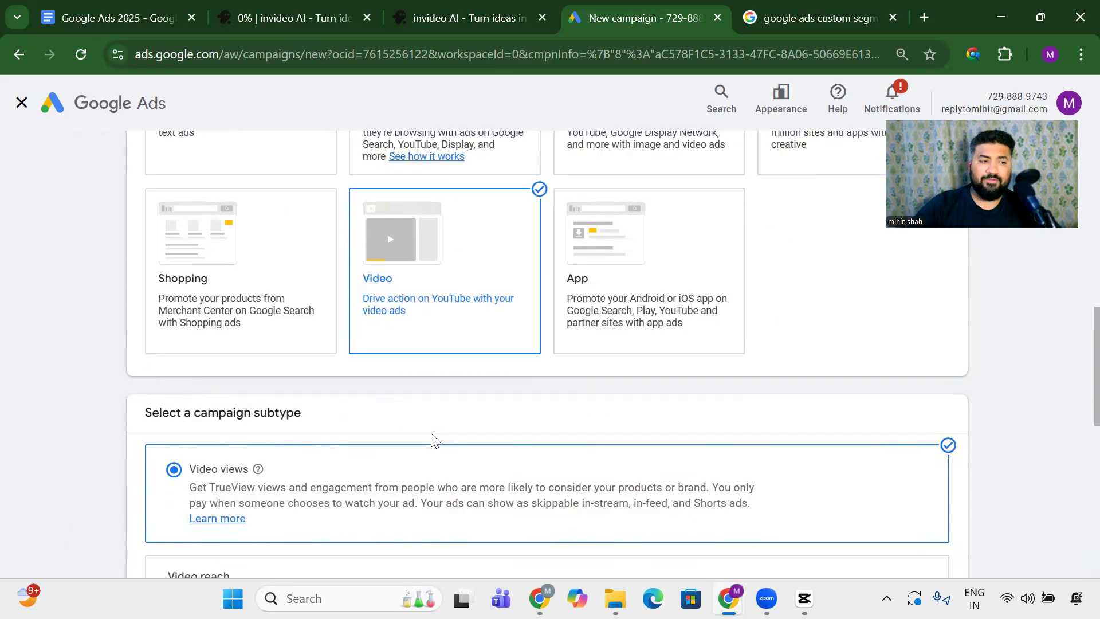
pyautogui.scroll(-2, 433, 439)
pyautogui.scroll(-4, 152, 407)
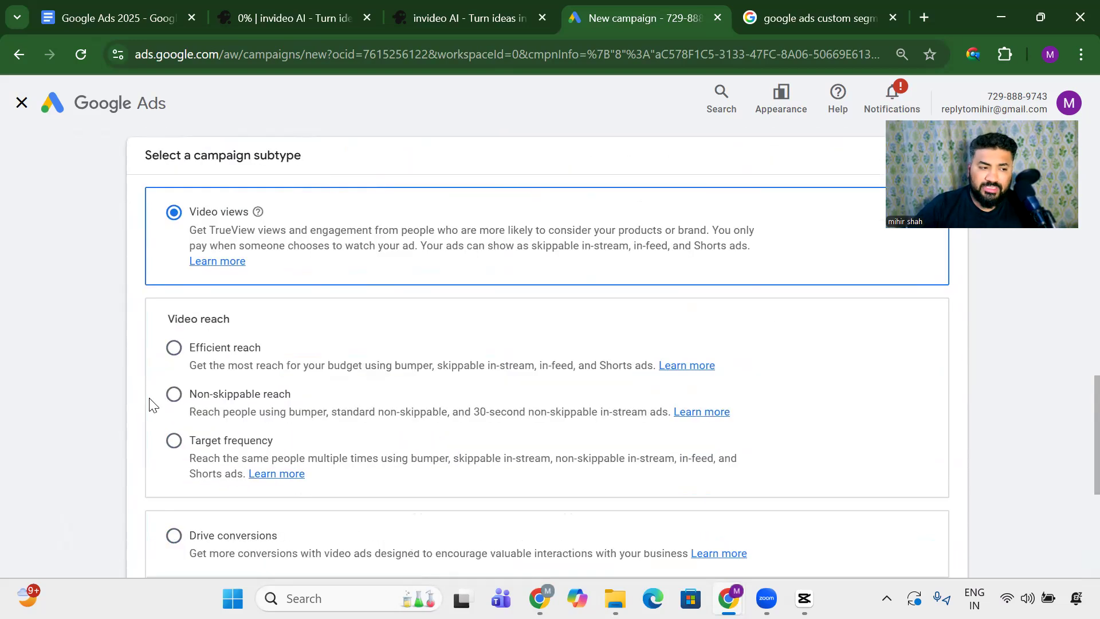
pyautogui.scroll(3, 159, 482)
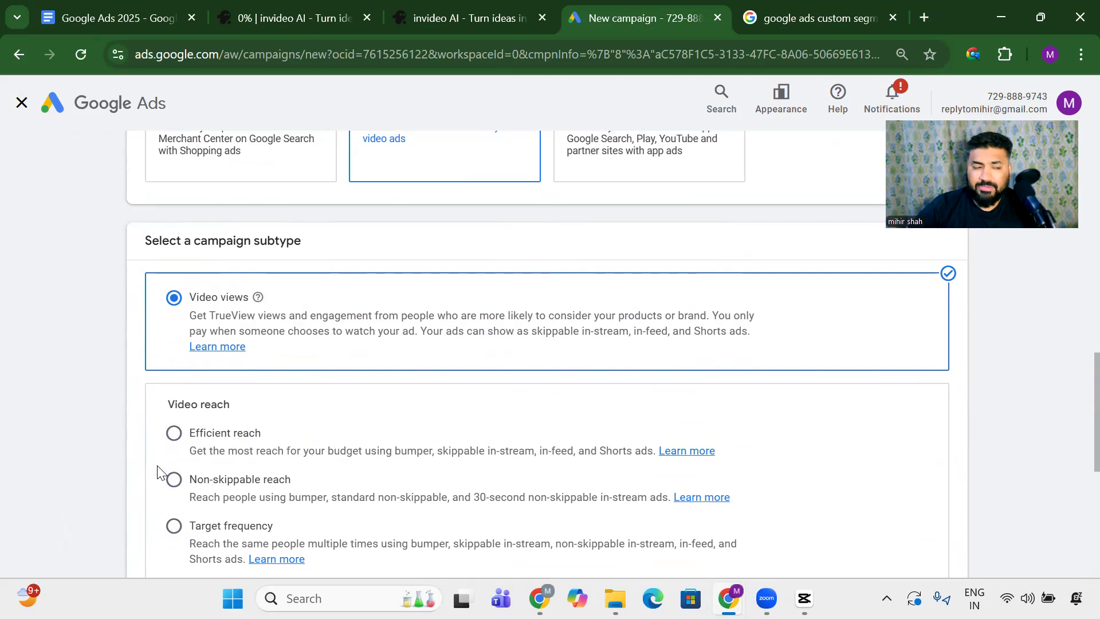
pyautogui.moveTo(257, 300)
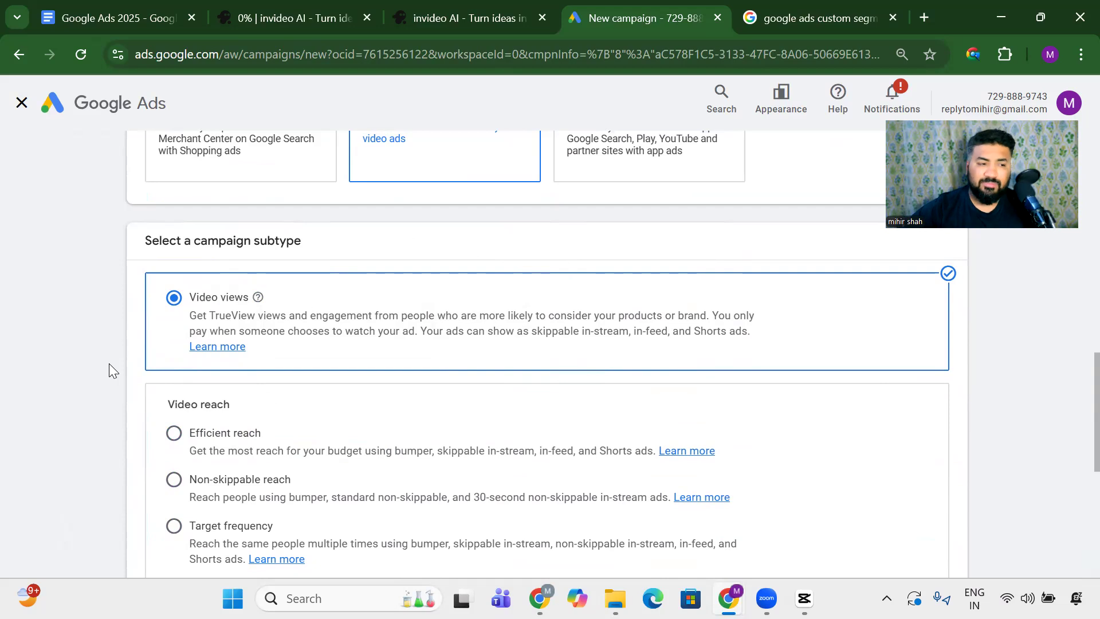
pyautogui.scroll(2, 229, 352)
pyautogui.scroll(-3, 241, 352)
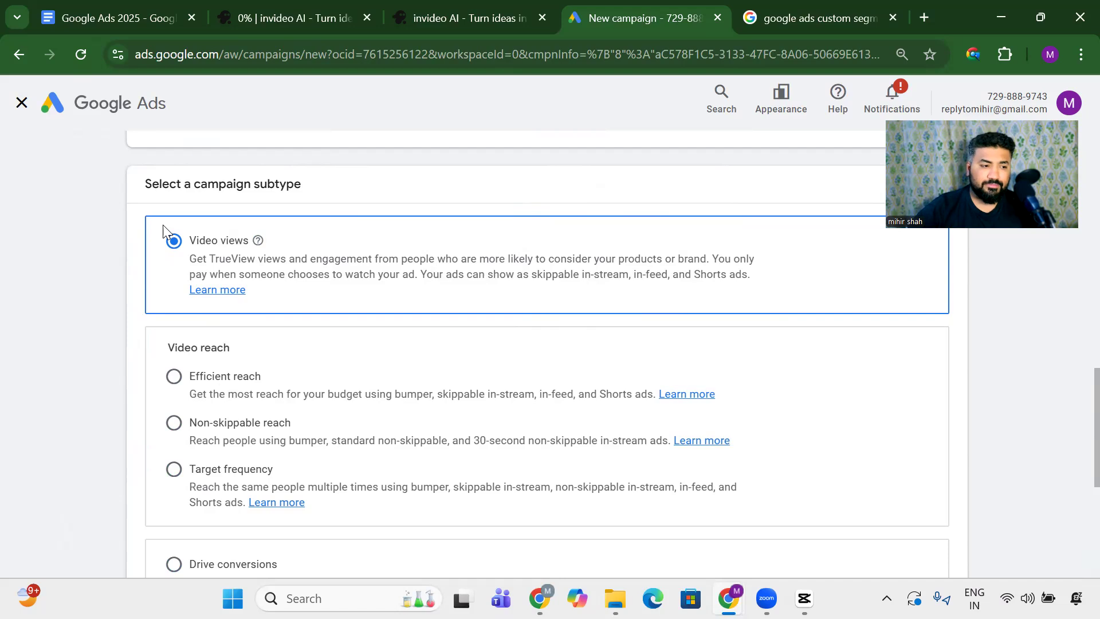
pyautogui.scroll(-3, 164, 240)
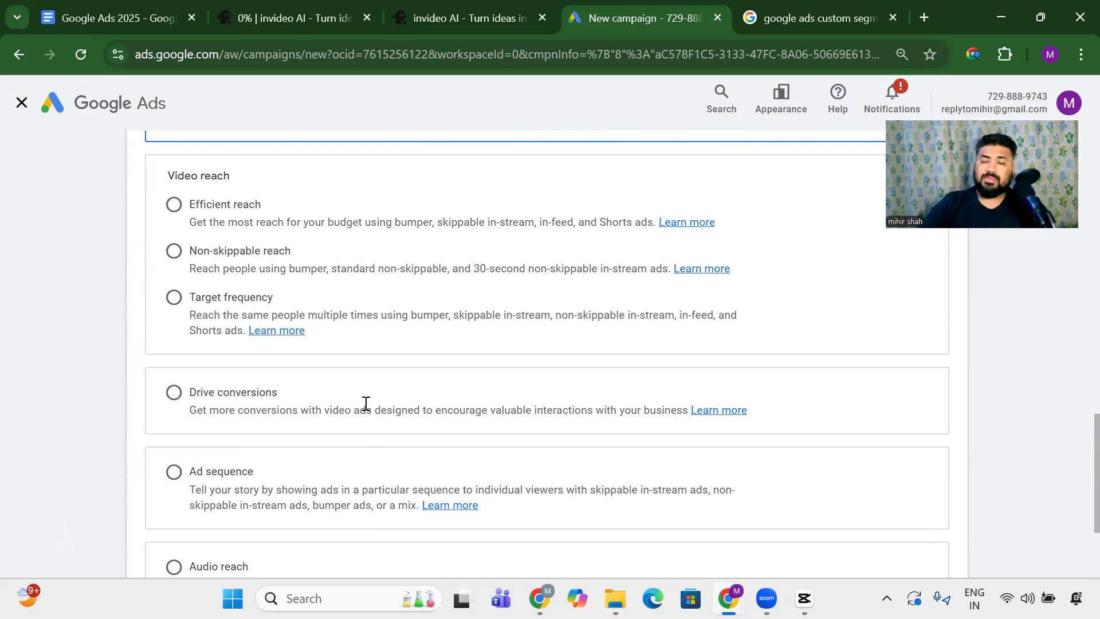
pyautogui.scroll(-2, 365, 404)
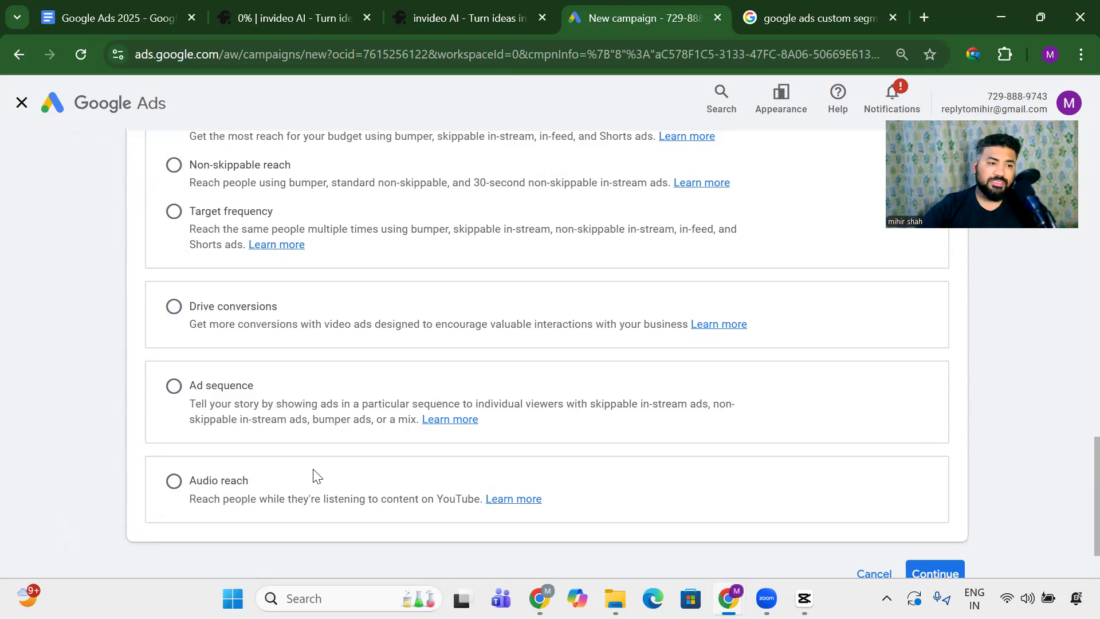
pyautogui.scroll(5, 312, 476)
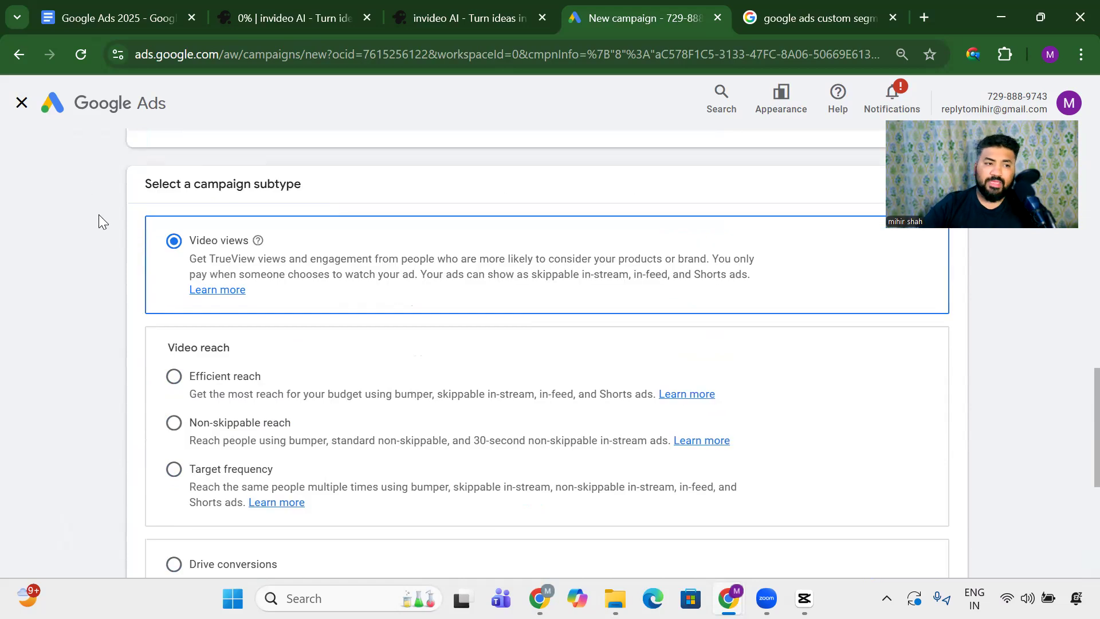
# Continue with the Video views subtype and start a new campaign instead of finishing a saved draft
pyautogui.scroll(-6, 903, 545)
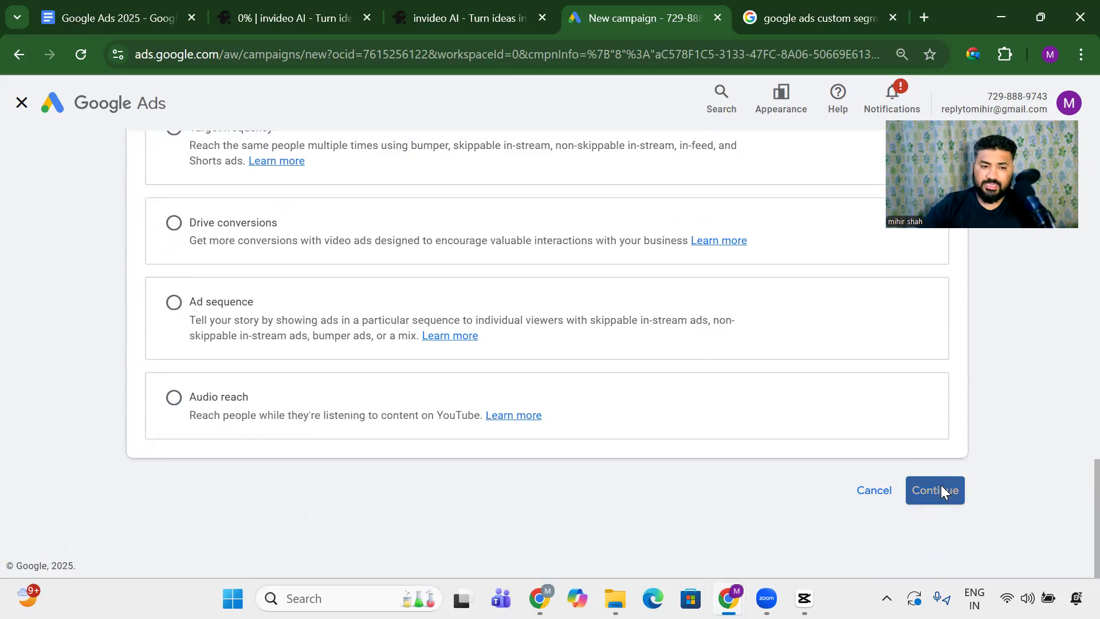
pyautogui.click(940, 489)
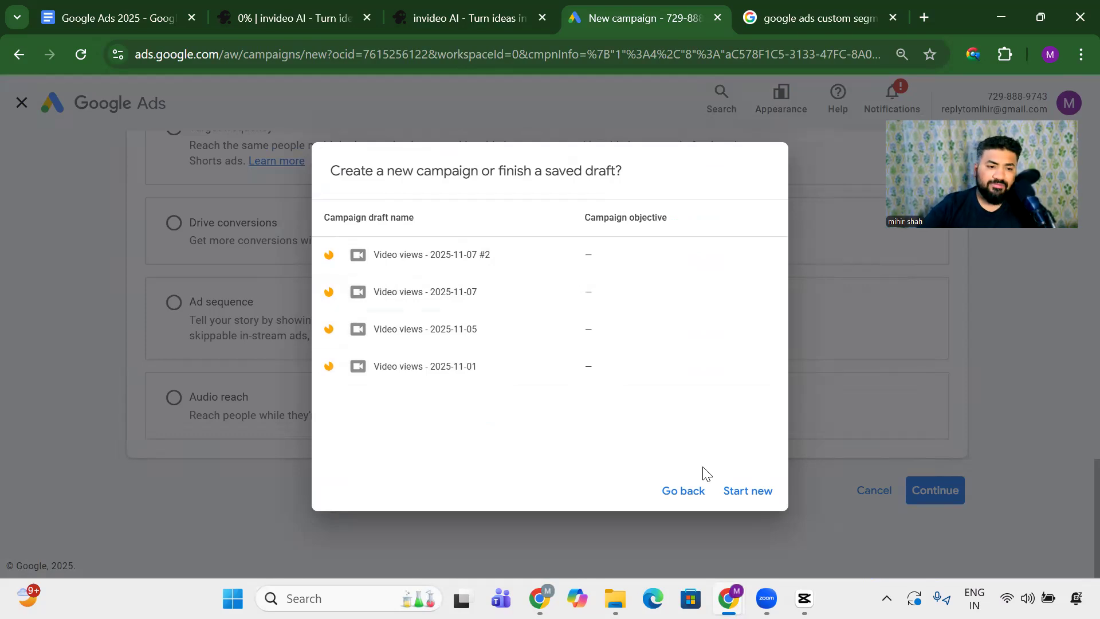
pyautogui.click(742, 491)
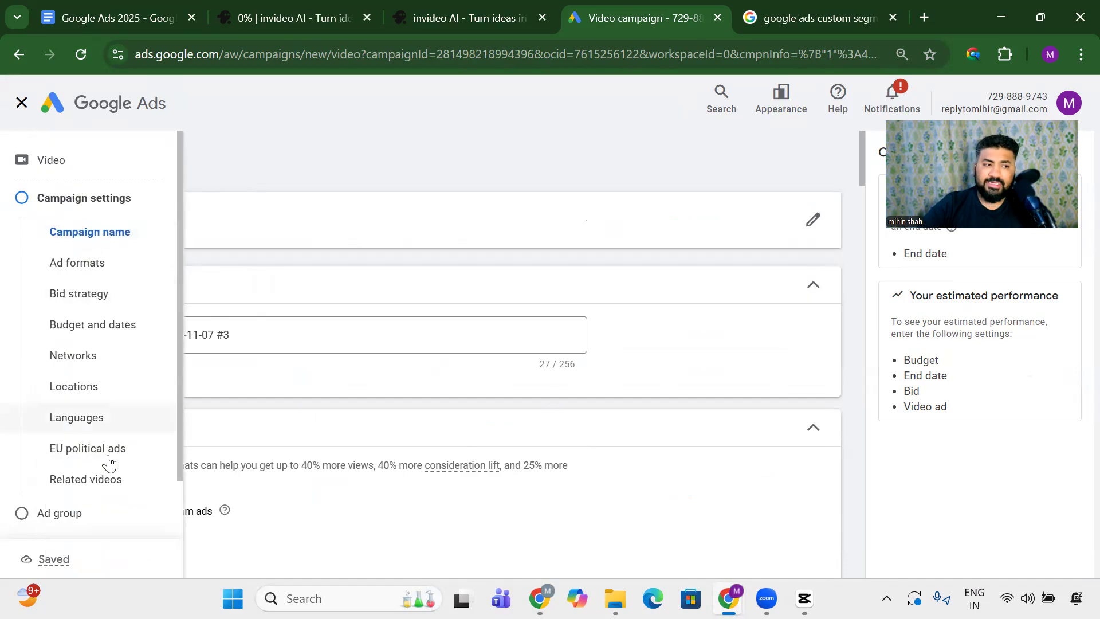
# Rename the campaign as 1-1_MS_NY26
pyautogui.click(229, 335)
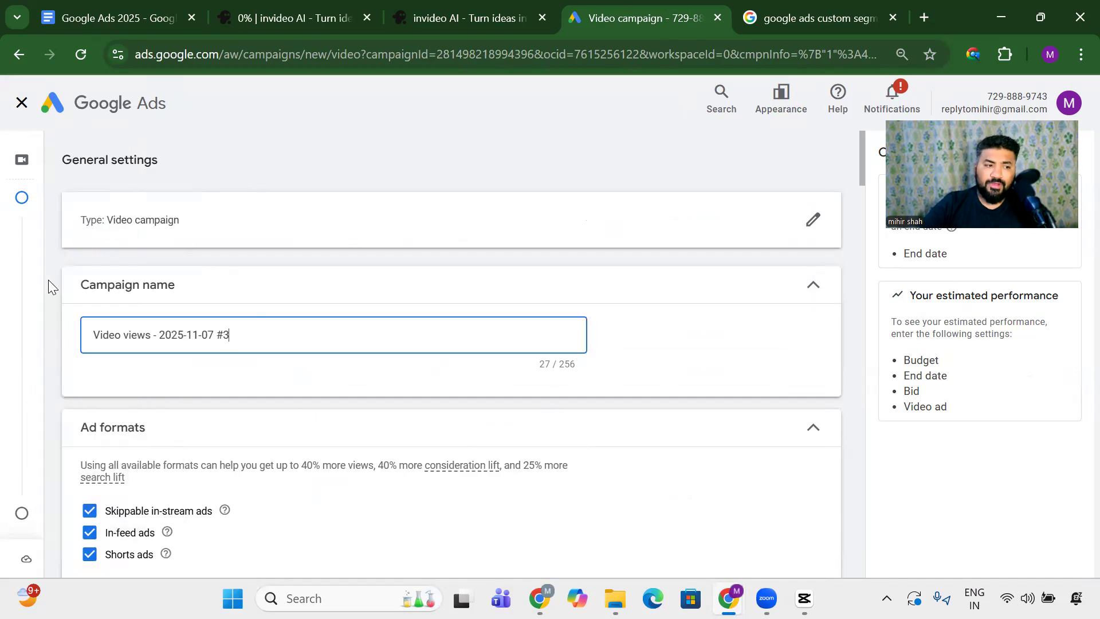
pyautogui.hotkey('ctrl', 'a')
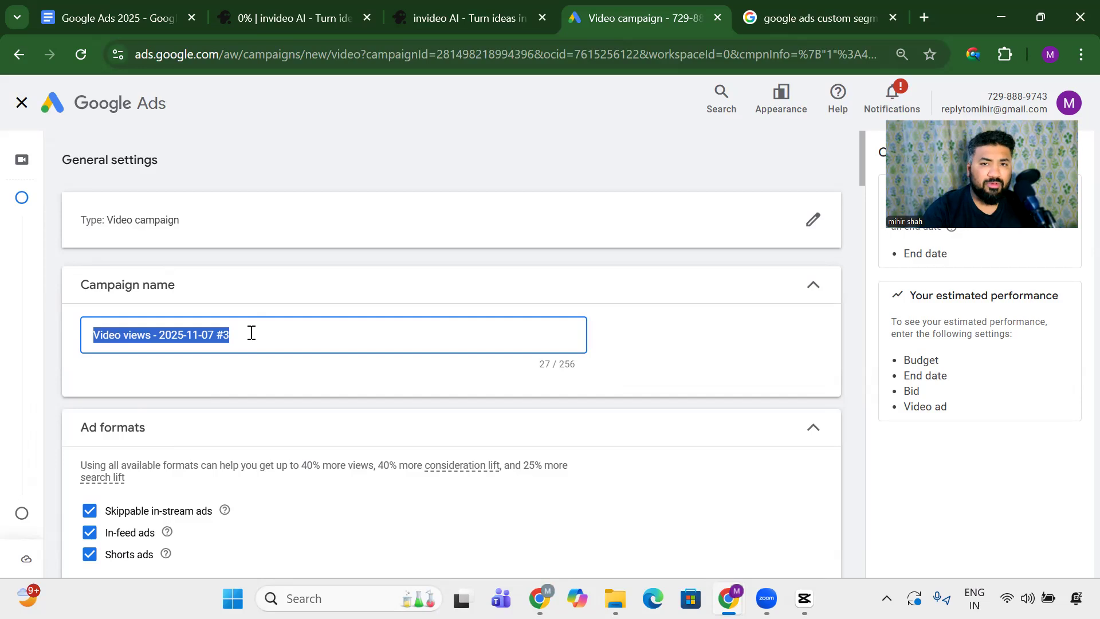
pyautogui.write('1-1')
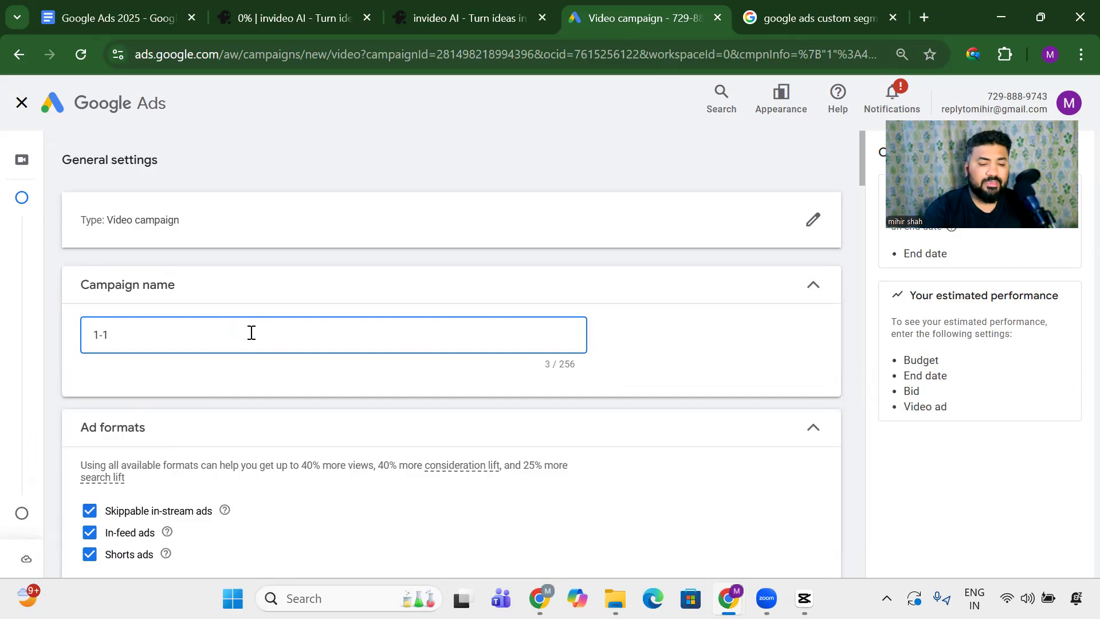
pyautogui.write('_MS')
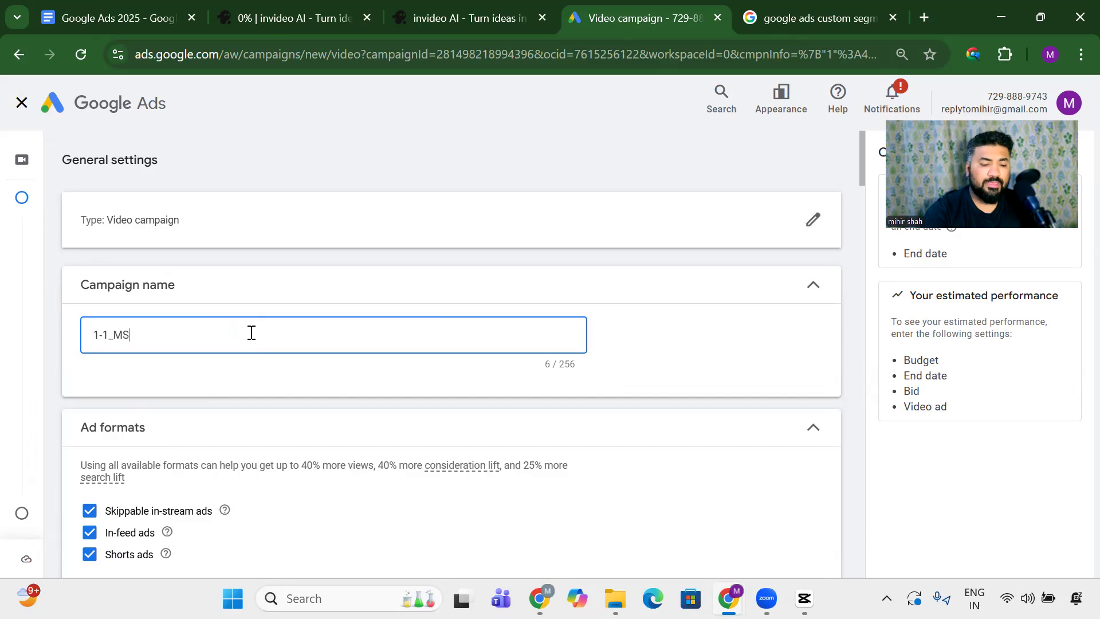
pyautogui.write('_')
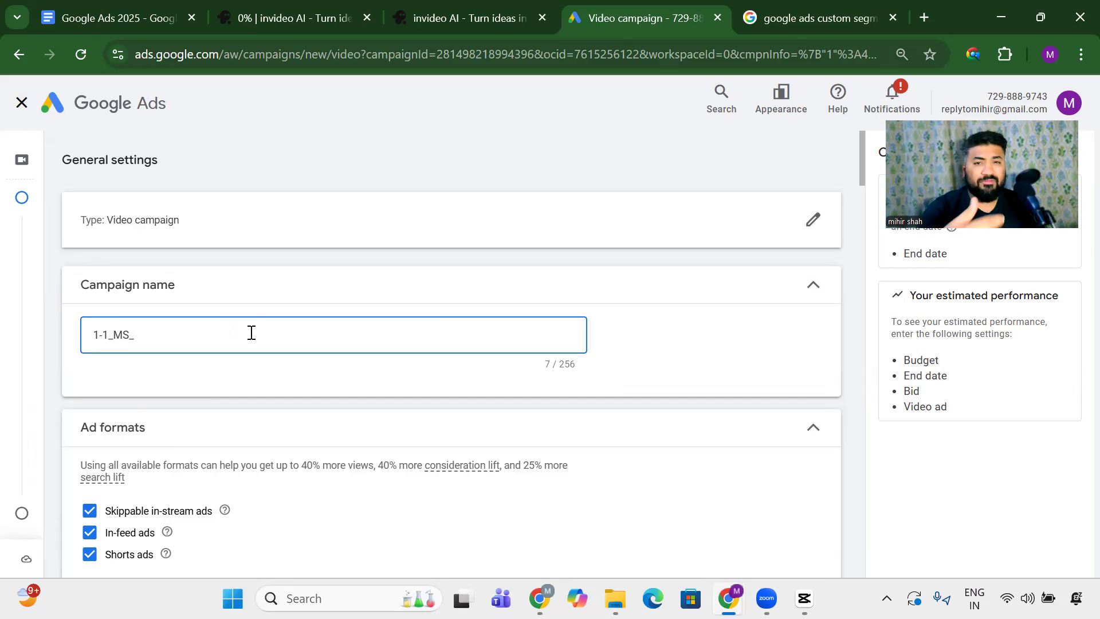
pyautogui.write('NY')
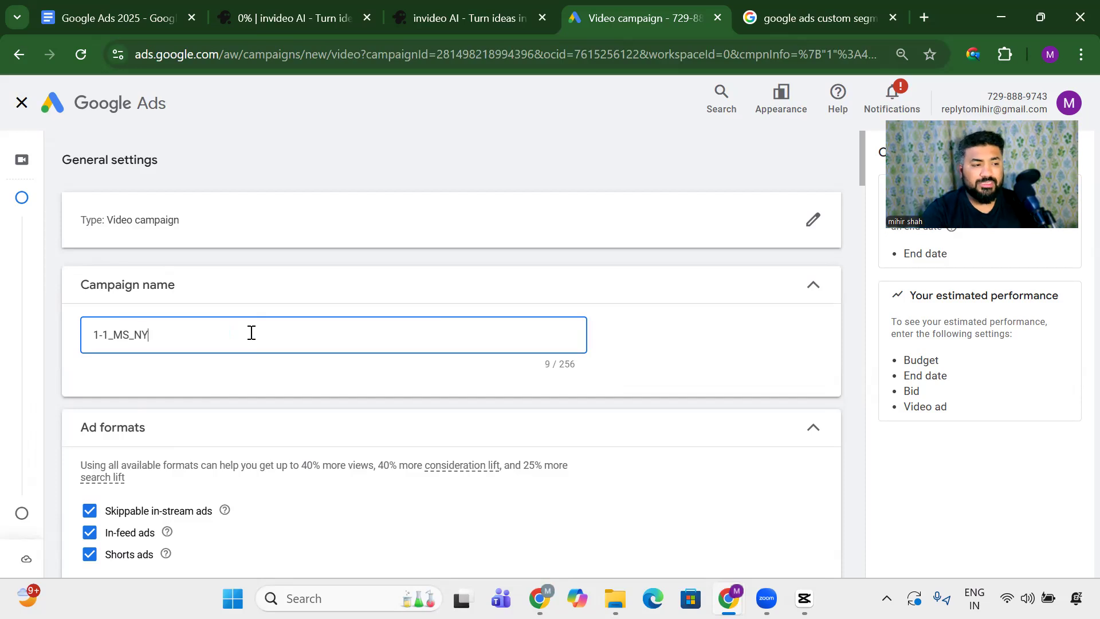
pyautogui.write('_')
pyautogui.write('25')
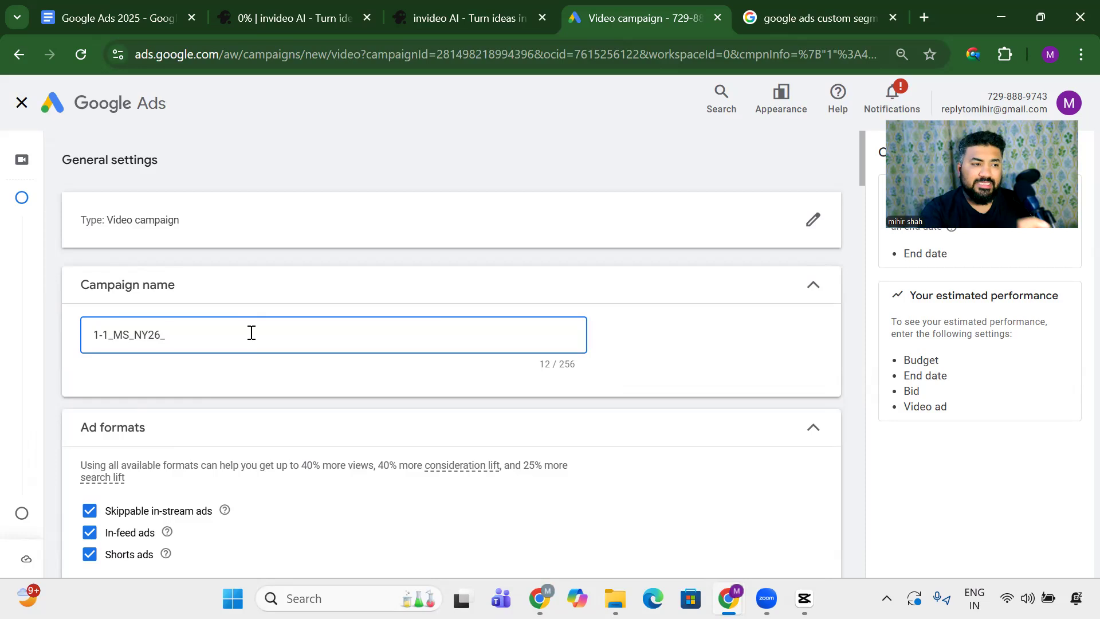
pyautogui.press('BackSpace')
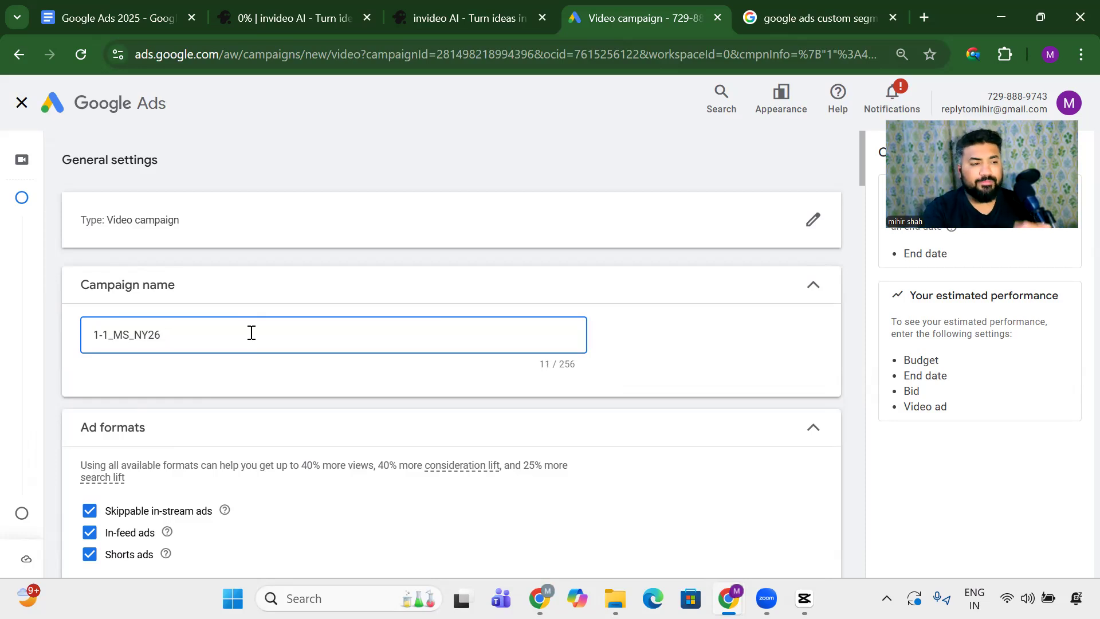
# Try deselecting the Shorts, in-feed and skippable in-stream ad formats, and re-enable all three
pyautogui.scroll(-3, 341, 339)
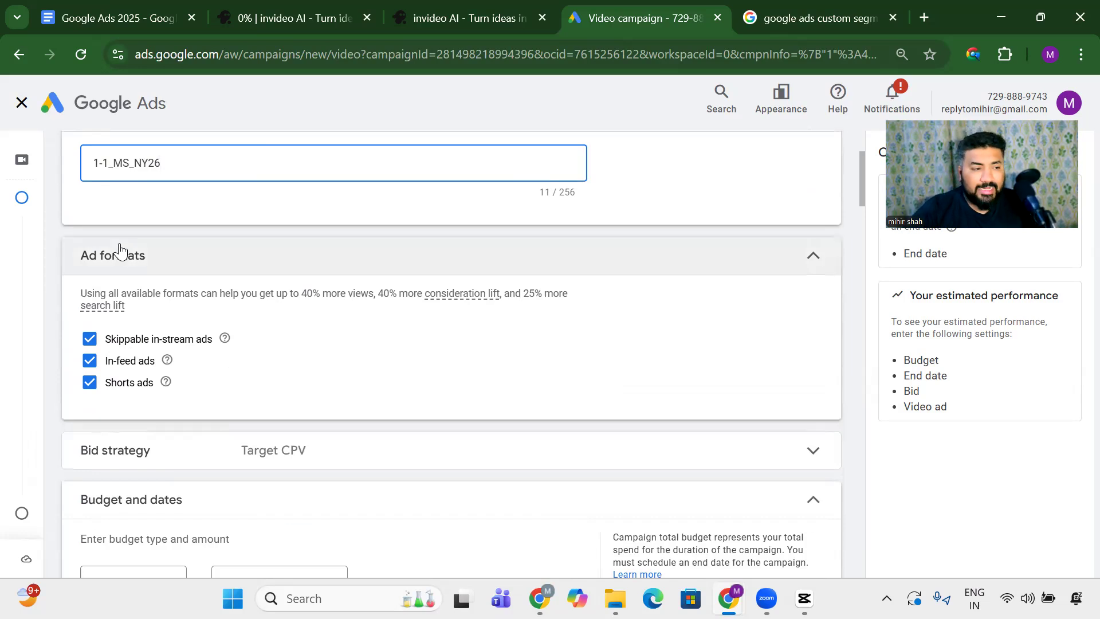
pyautogui.click(90, 383)
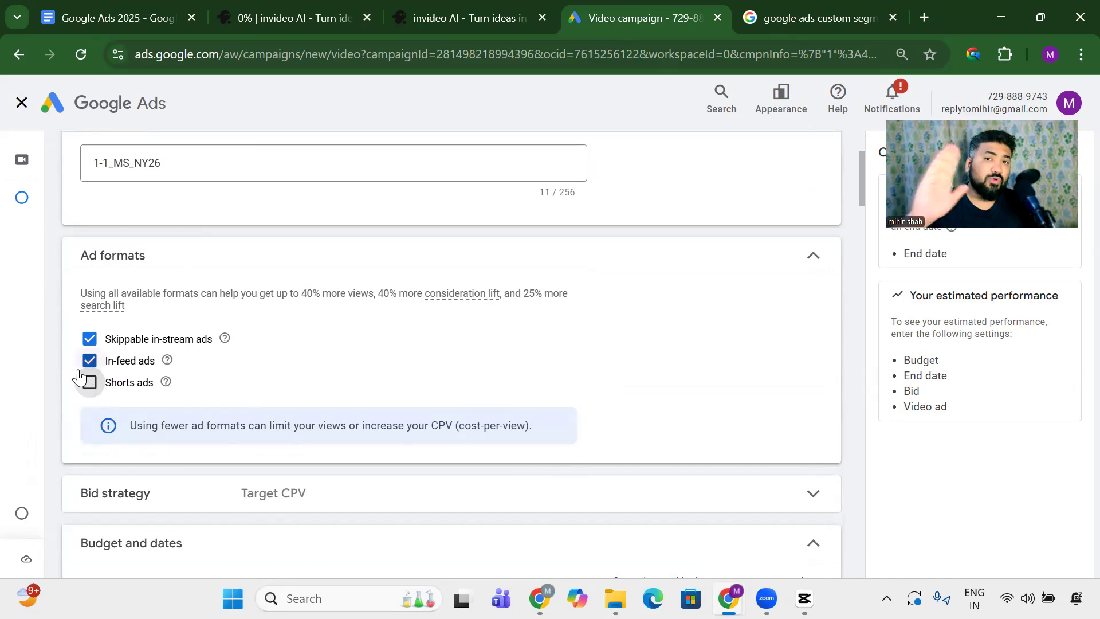
pyautogui.click(89, 381)
pyautogui.click(90, 360)
pyautogui.click(89, 339)
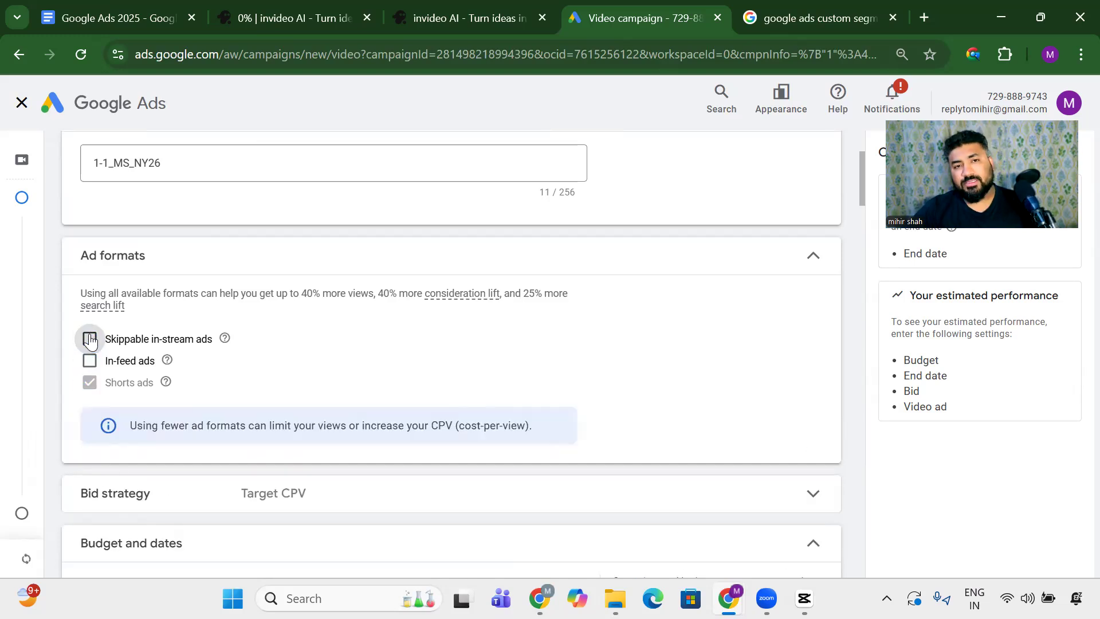
pyautogui.click(90, 339)
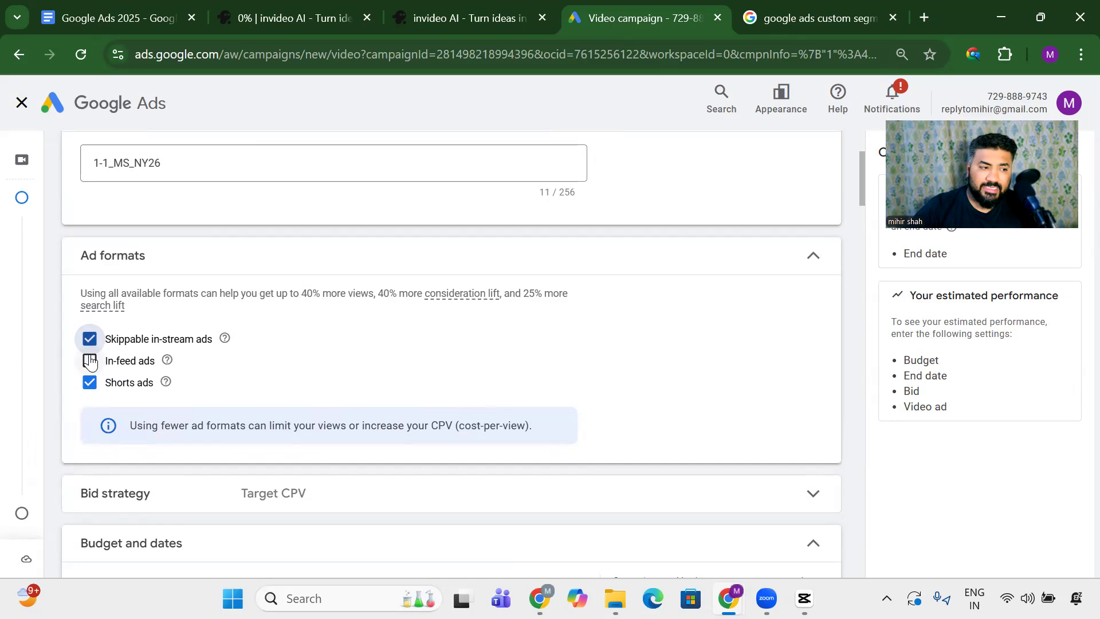
pyautogui.click(89, 361)
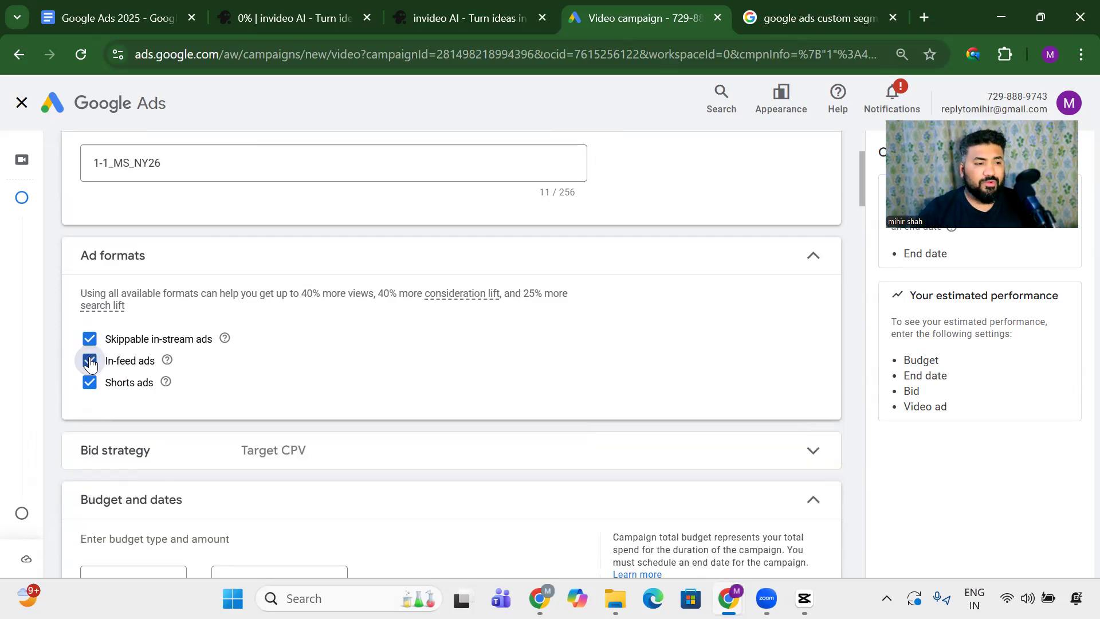
# Expand the bid strategy settings to examine the available strategy, and collapse them again
pyautogui.scroll(-2, 90, 362)
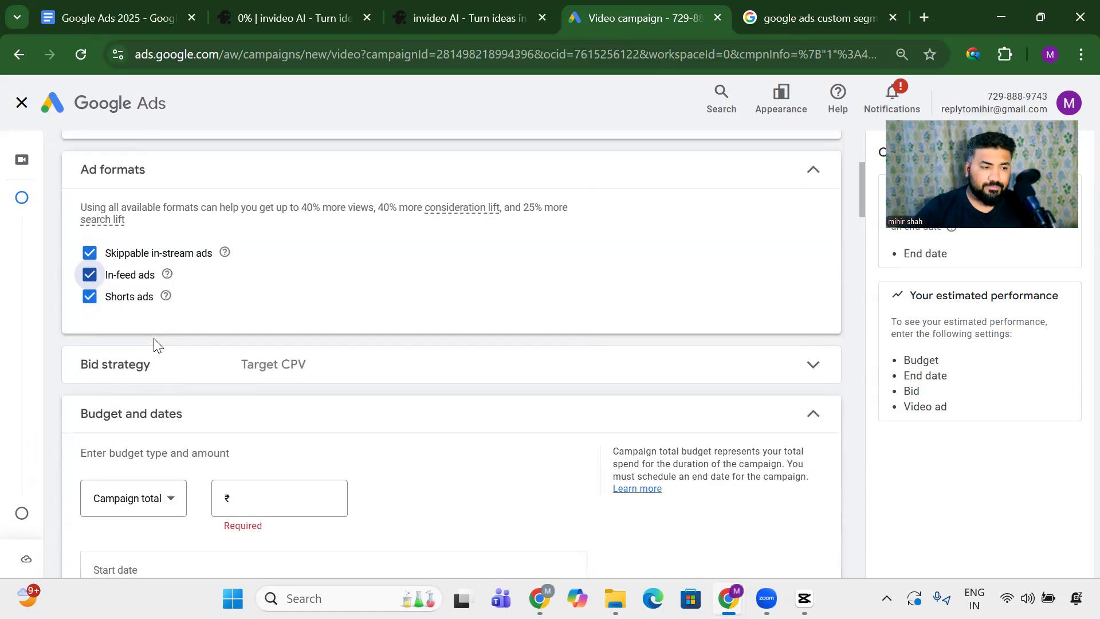
pyautogui.click(373, 374)
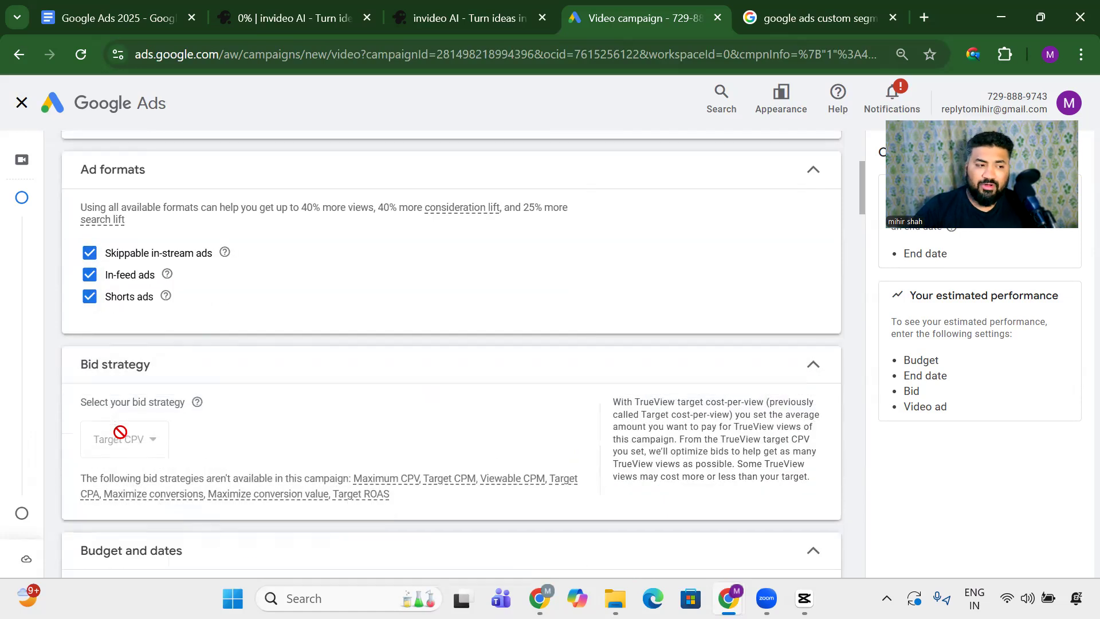
pyautogui.click(788, 372)
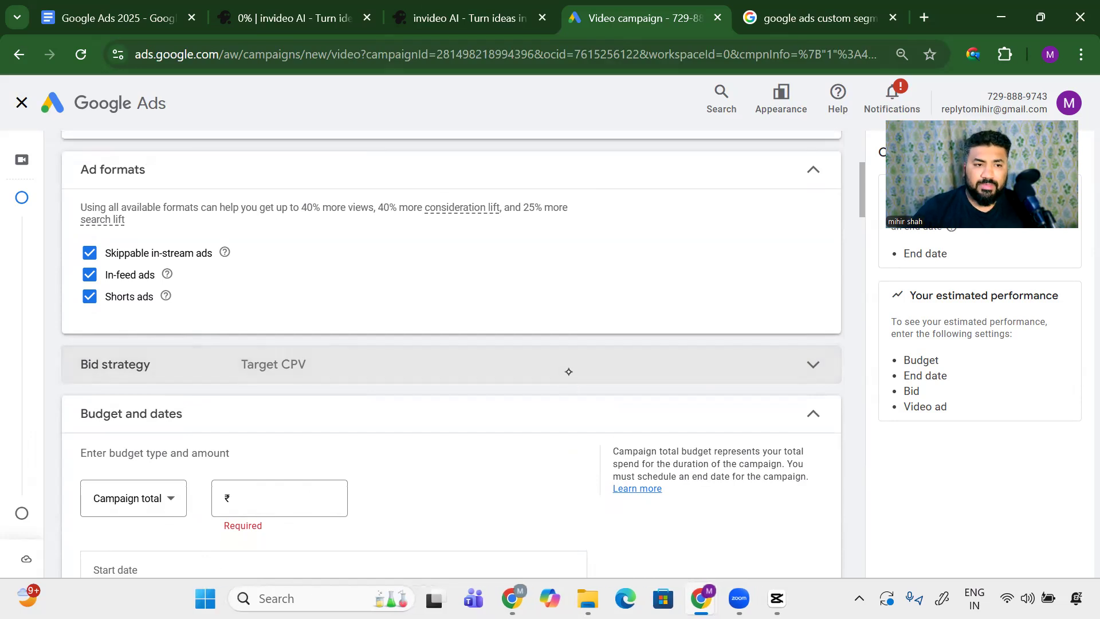
pyautogui.moveTo(596, 223)
pyautogui.mouseDown()
pyautogui.moveTo(614, 238)
pyautogui.moveTo(628, 233)
pyautogui.moveTo(624, 243)
pyautogui.moveTo(570, 258)
pyautogui.moveTo(659, 198)
pyautogui.moveTo(607, 189)
pyautogui.mouseUp()
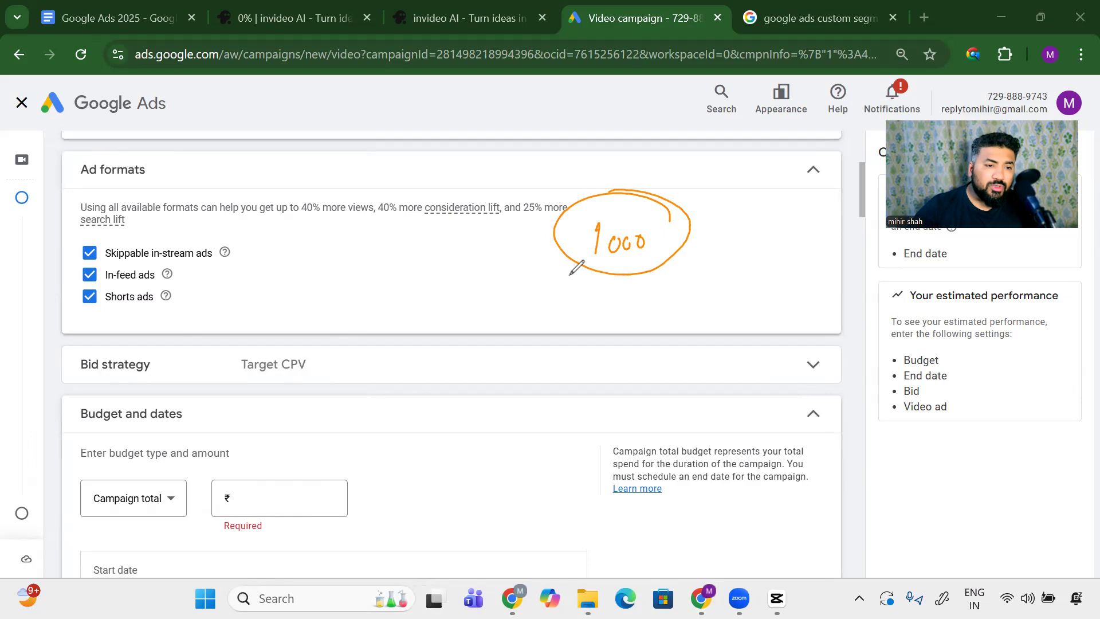
pyautogui.moveTo(608, 259)
pyautogui.mouseDown()
pyautogui.moveTo(596, 315)
pyautogui.moveTo(574, 326)
pyautogui.moveTo(592, 353)
pyautogui.moveTo(635, 346)
pyautogui.mouseUp()
pyautogui.moveTo(668, 309)
pyautogui.mouseDown()
pyautogui.moveTo(688, 342)
pyautogui.moveTo(704, 345)
pyautogui.moveTo(732, 318)
pyautogui.moveTo(740, 353)
pyautogui.moveTo(836, 348)
pyautogui.moveTo(596, 265)
pyautogui.moveTo(555, 281)
pyautogui.mouseUp()
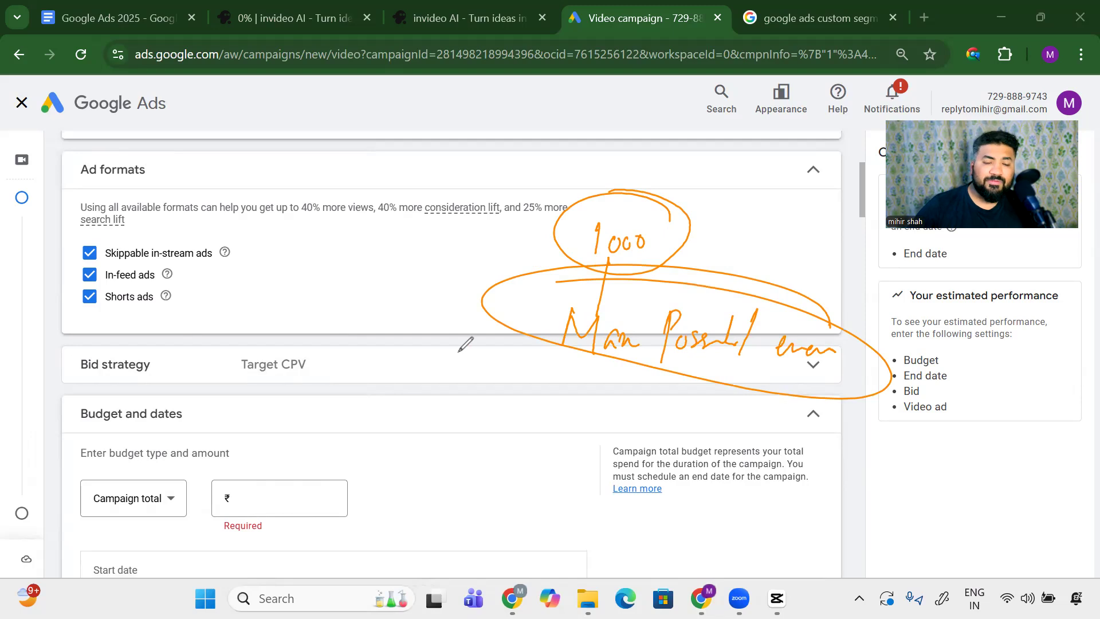
pyautogui.moveTo(557, 286)
pyautogui.mouseDown()
pyautogui.moveTo(262, 364)
pyautogui.moveTo(558, 360)
pyautogui.moveTo(513, 374)
pyautogui.mouseUp()
pyautogui.moveTo(504, 274); pyautogui.dragTo(491, 307)
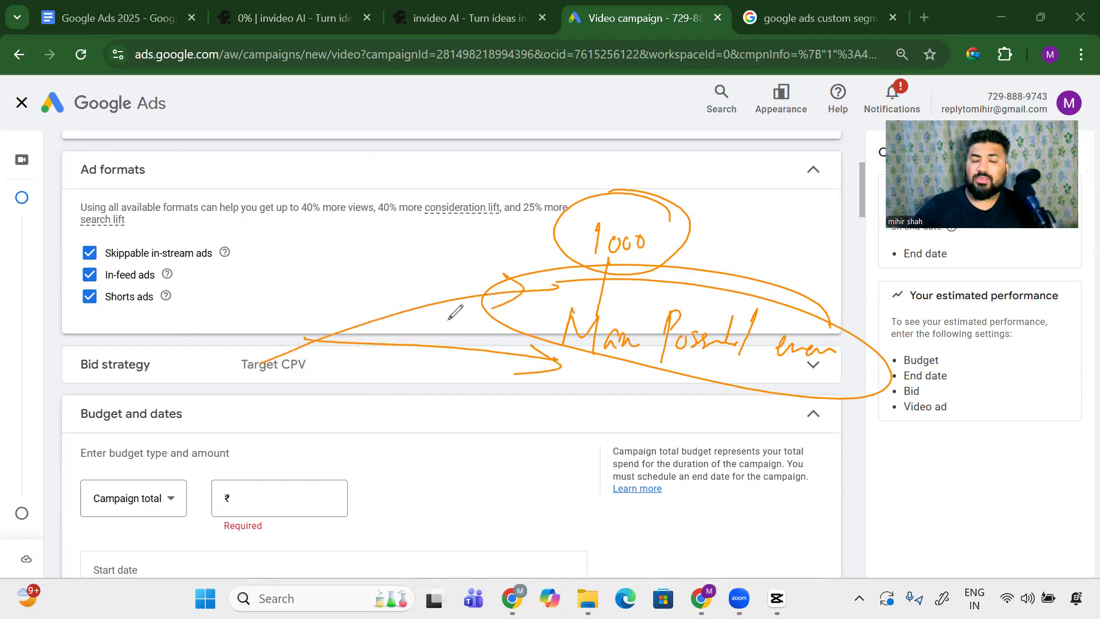
pyautogui.moveTo(274, 339)
pyautogui.mouseDown()
pyautogui.moveTo(209, 367)
pyautogui.moveTo(324, 347)
pyautogui.moveTo(247, 341)
pyautogui.mouseUp()
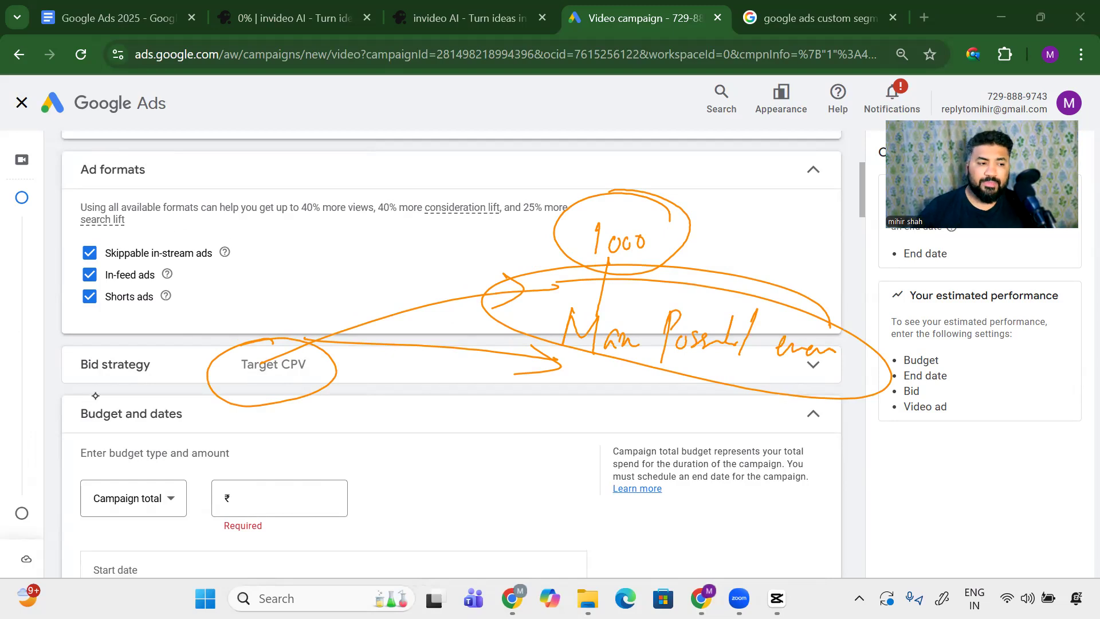
pyautogui.press('e')
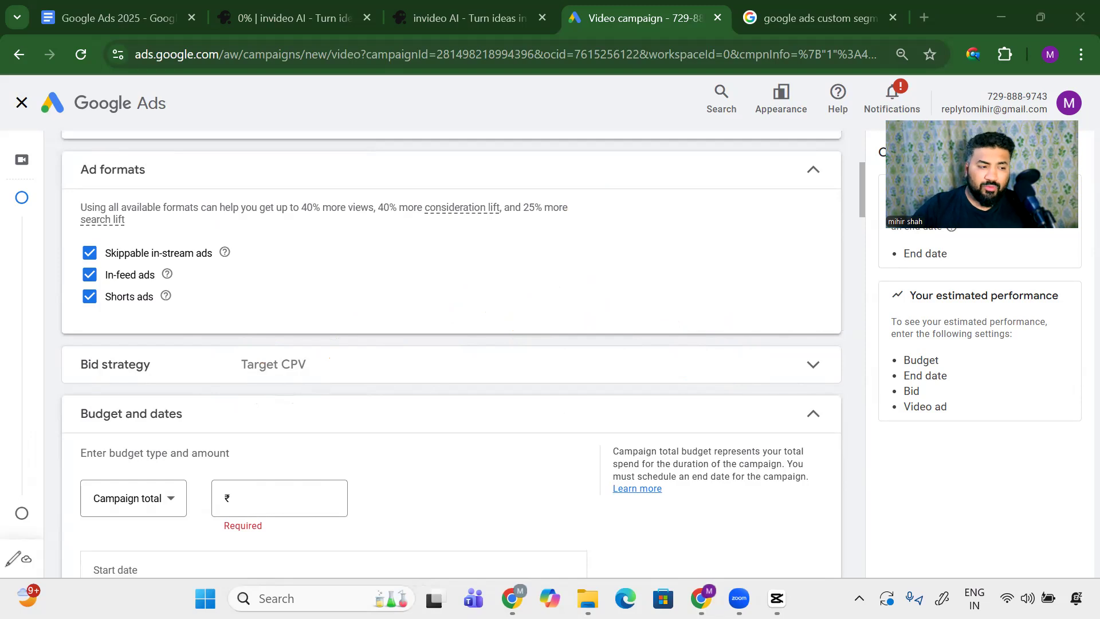
# Switch the budget type to Daily with an amount of ₹100.00, and skip the identity confirmation
pyautogui.scroll(-3, 330, 449)
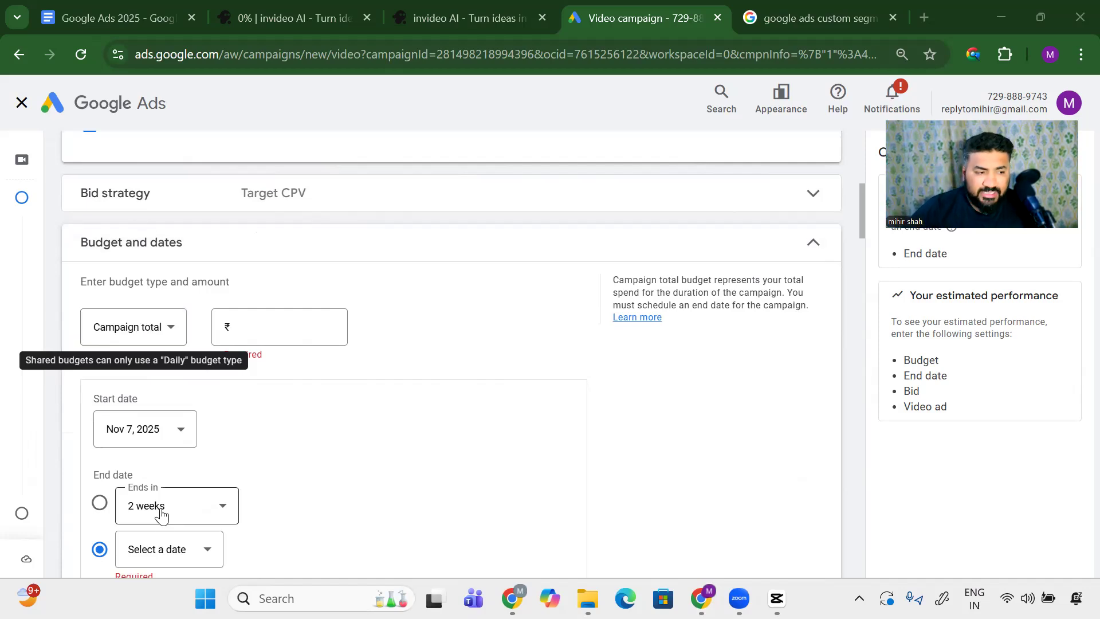
pyautogui.scroll(-2, 172, 499)
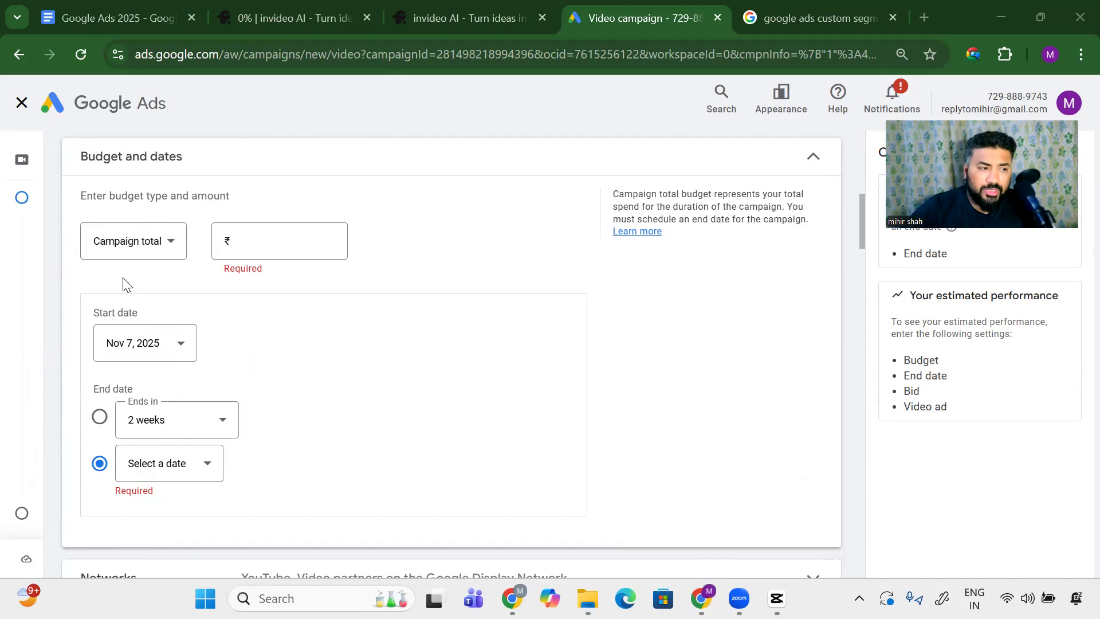
pyautogui.click(150, 243)
pyautogui.click(110, 252)
pyautogui.click(239, 247)
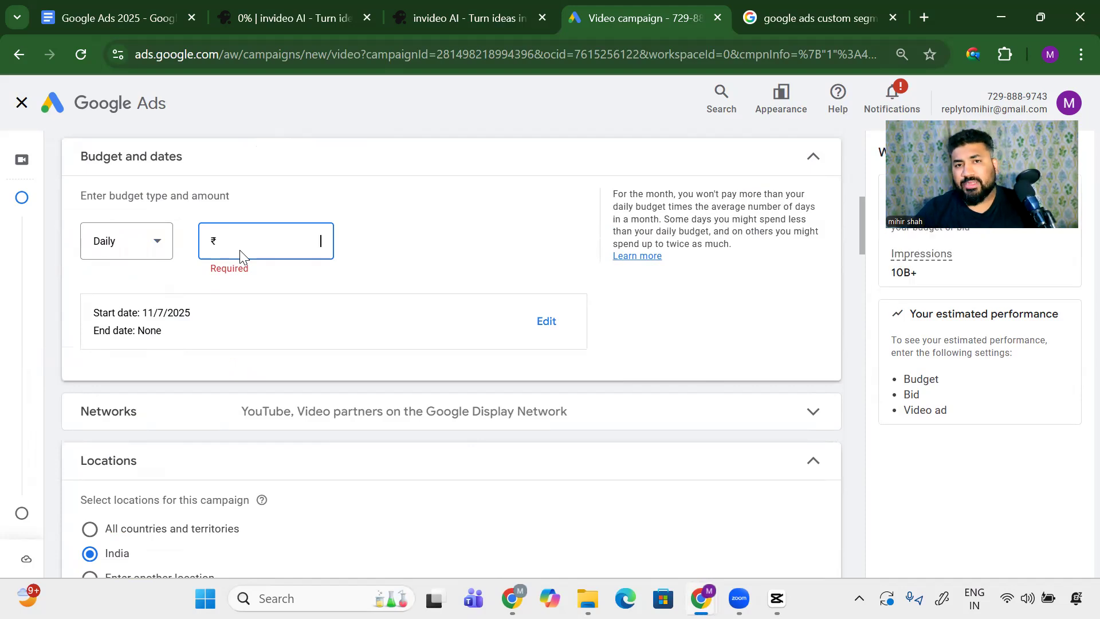
pyautogui.write('100.00')
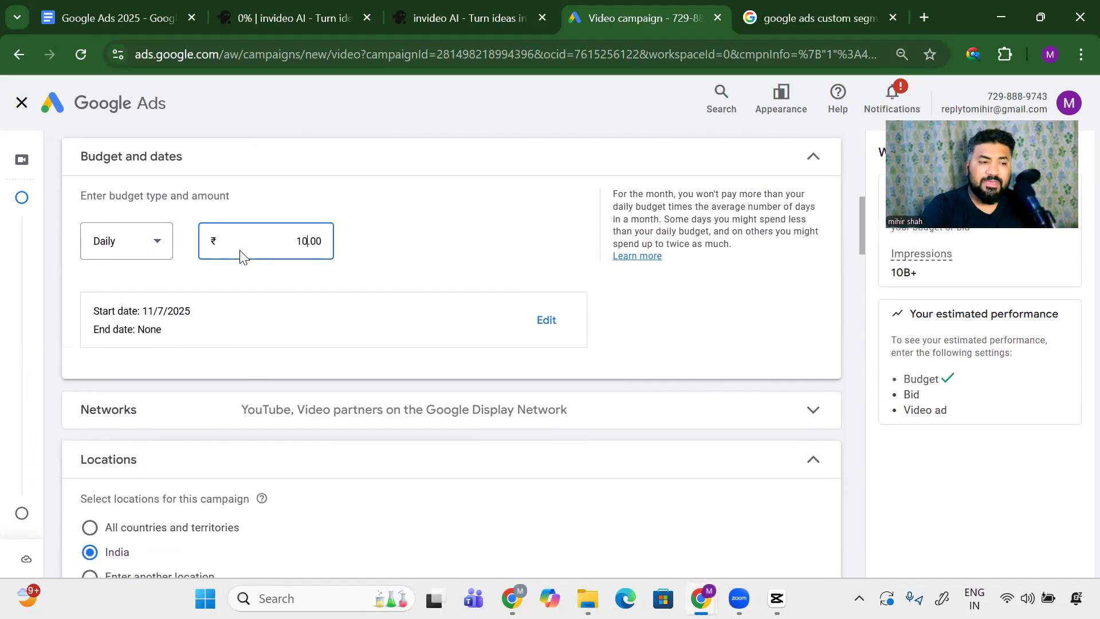
pyautogui.press('BackSpace')
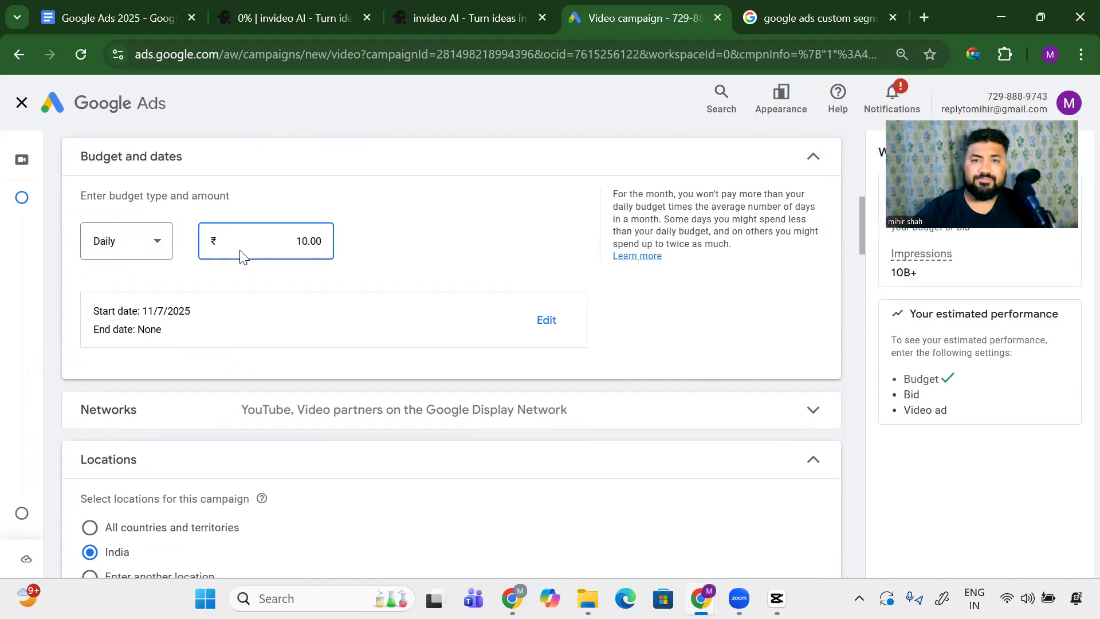
pyautogui.write('0')
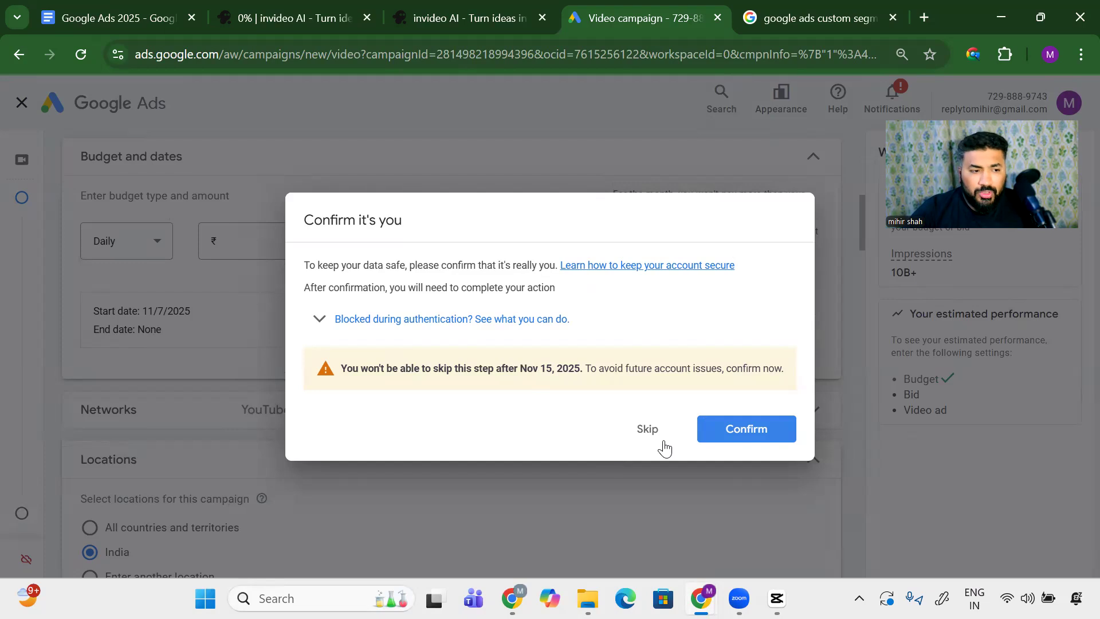
pyautogui.click(650, 431)
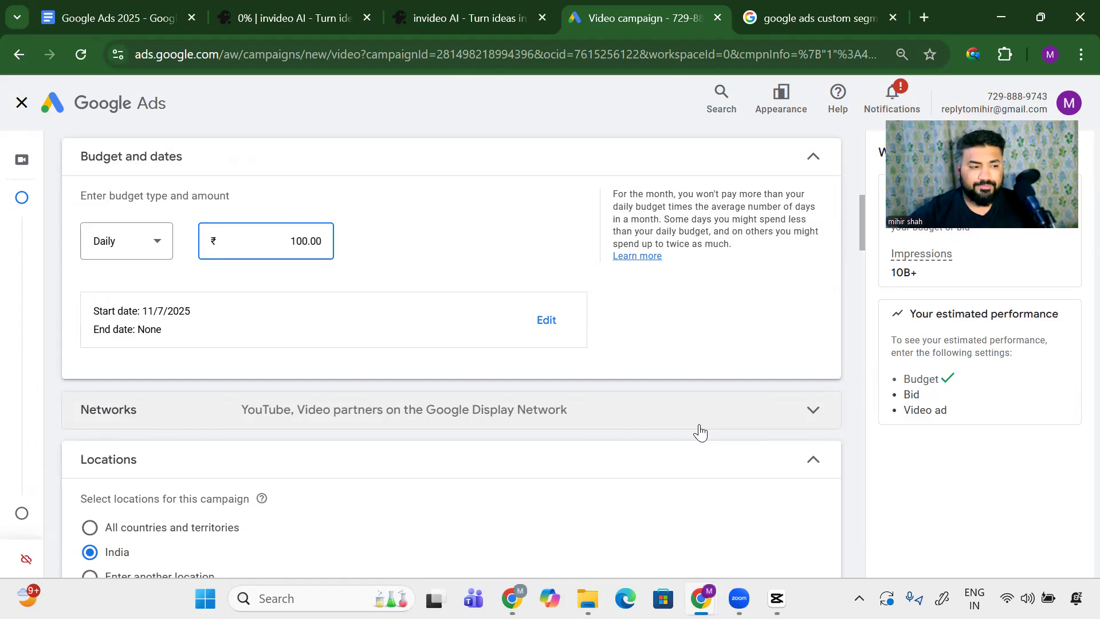
# Expand the Networks settings and exclude Video partners on the Google Display Network
pyautogui.scroll(-3, 610, 297)
pyautogui.click(523, 237)
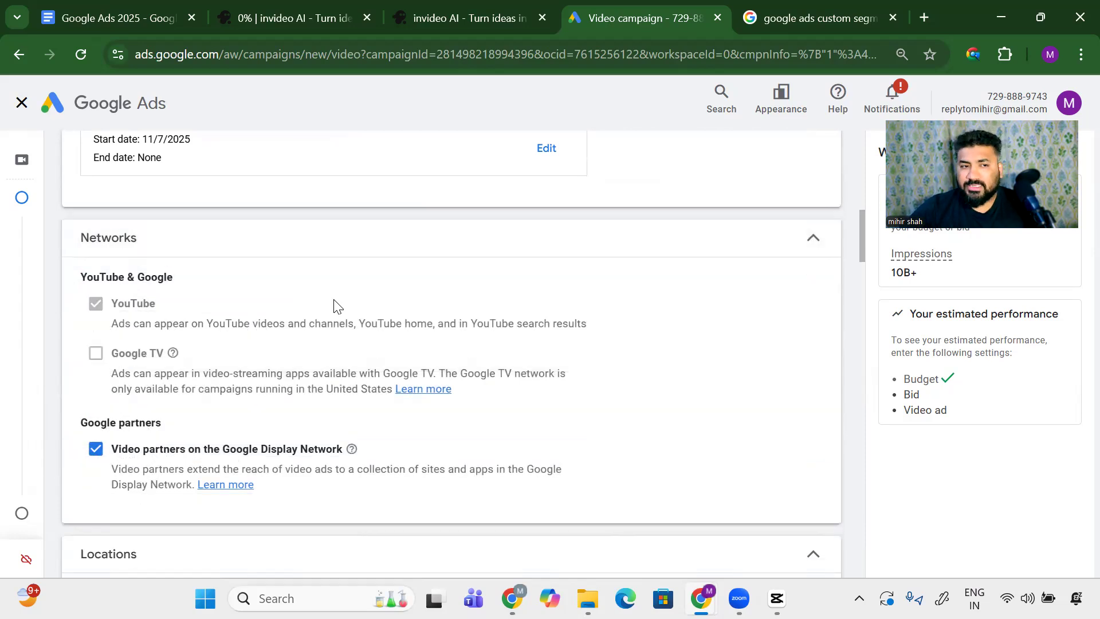
pyautogui.moveTo(77, 277); pyautogui.dragTo(169, 278)
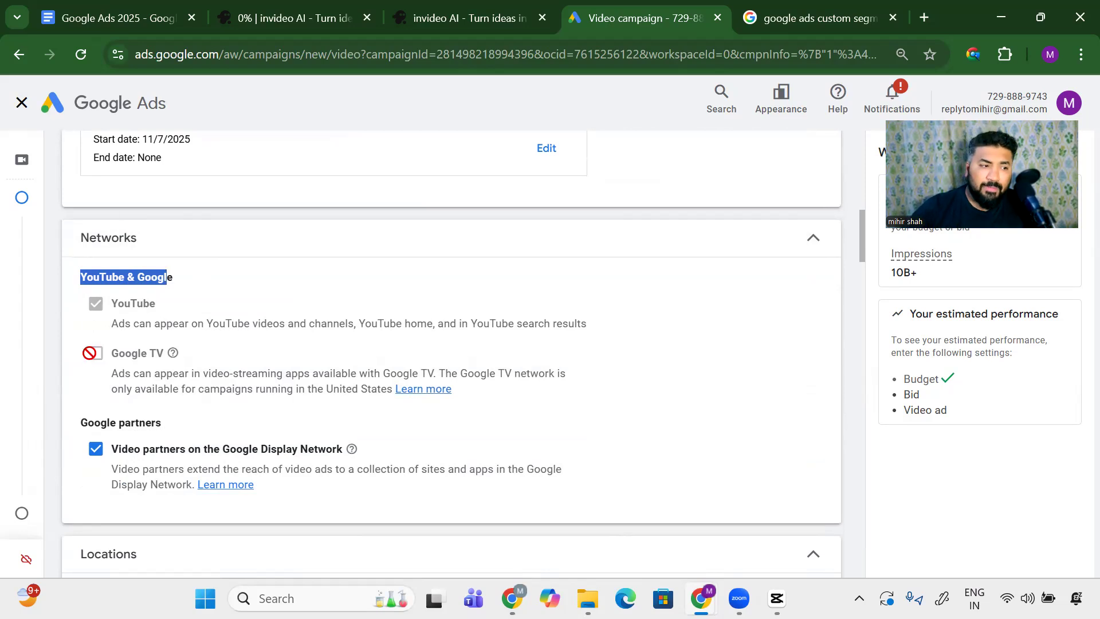
pyautogui.moveTo(91, 353)
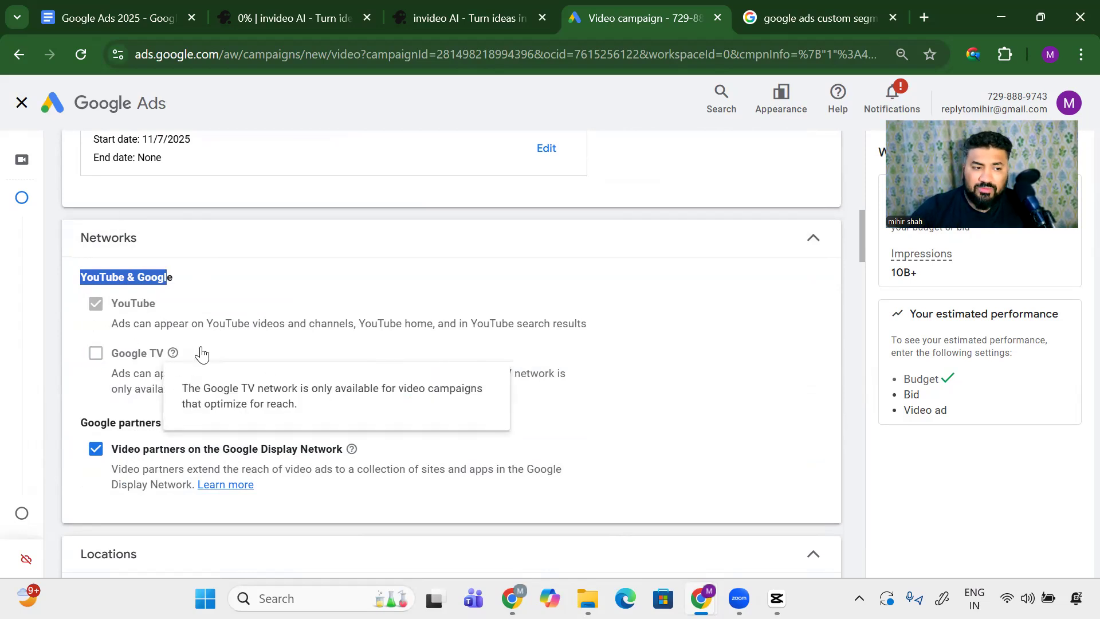
pyautogui.moveTo(179, 359)
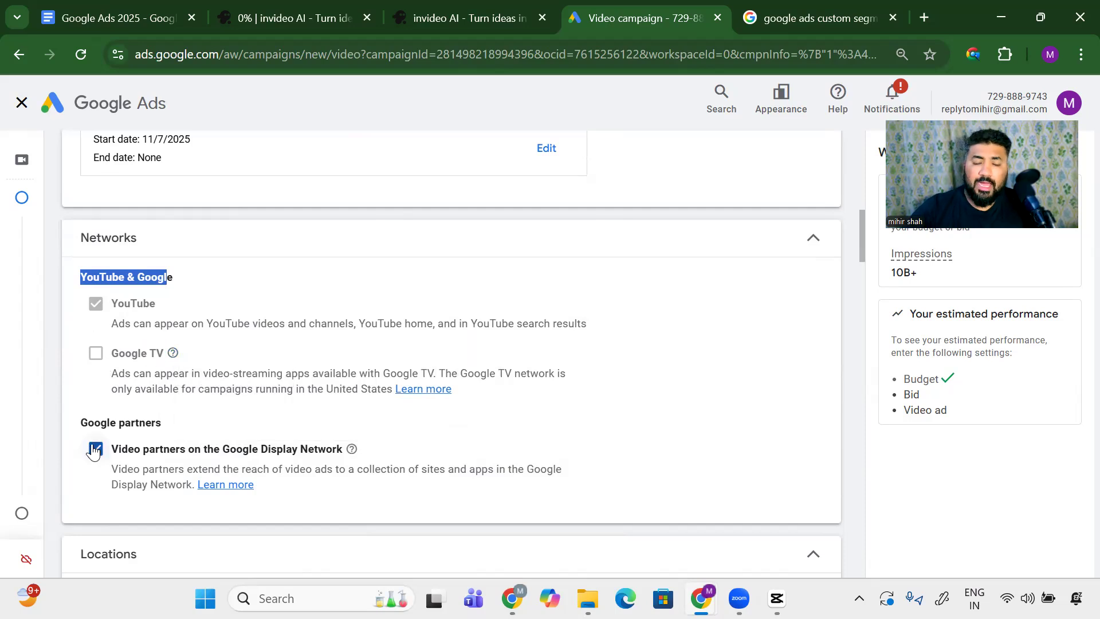
pyautogui.moveTo(79, 424); pyautogui.dragTo(169, 430)
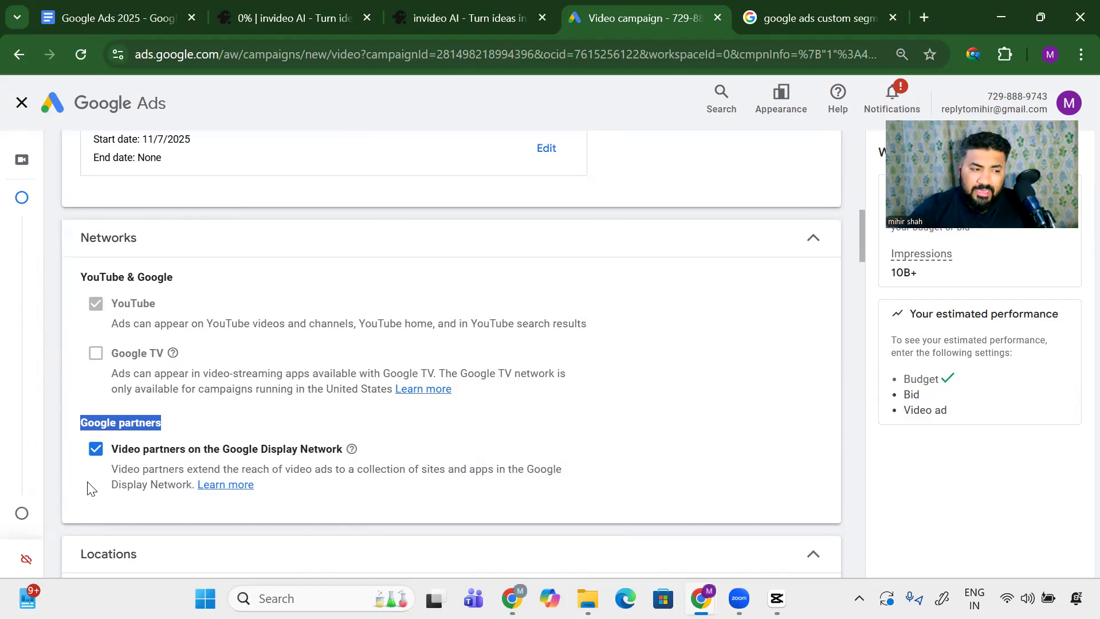
pyautogui.click(98, 453)
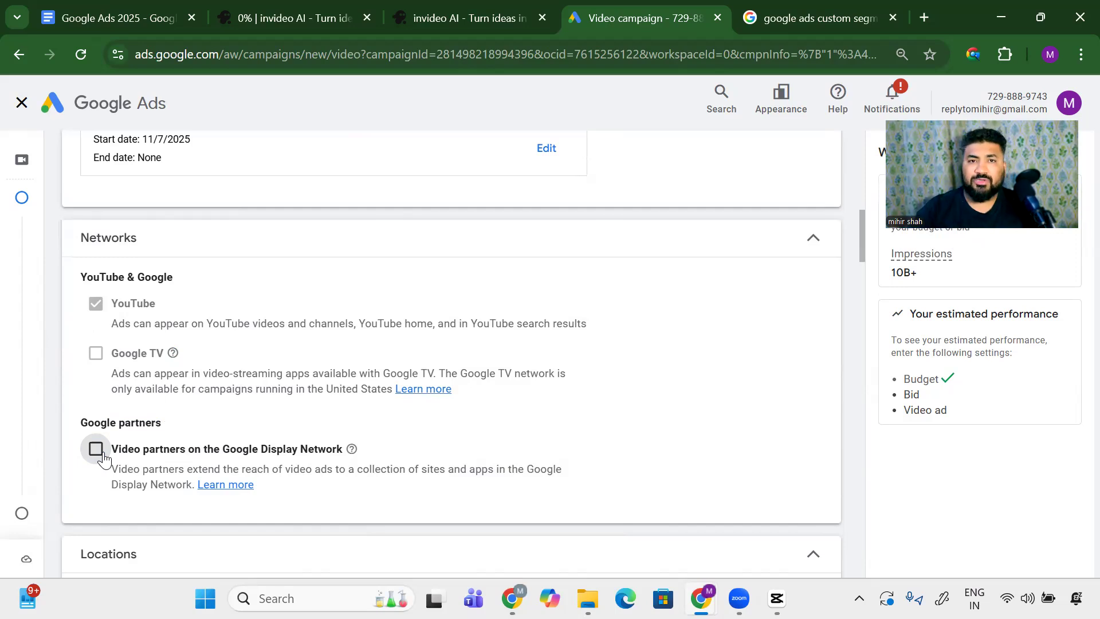
# Try the option for entering another location, and return the campaign location to India
pyautogui.scroll(-3, 99, 454)
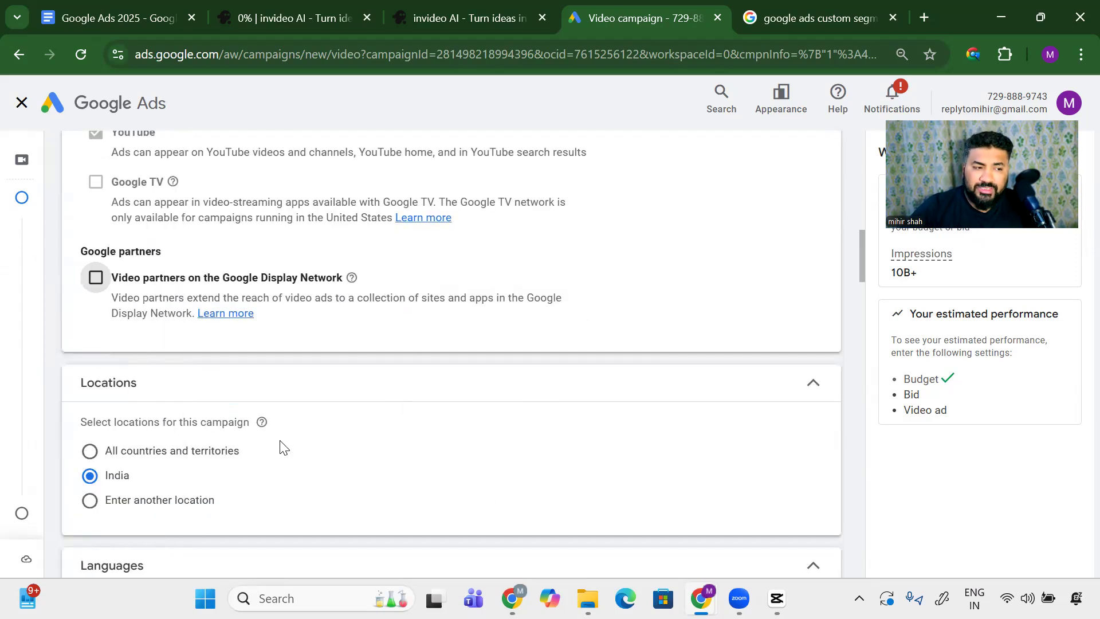
pyautogui.scroll(-3, 126, 450)
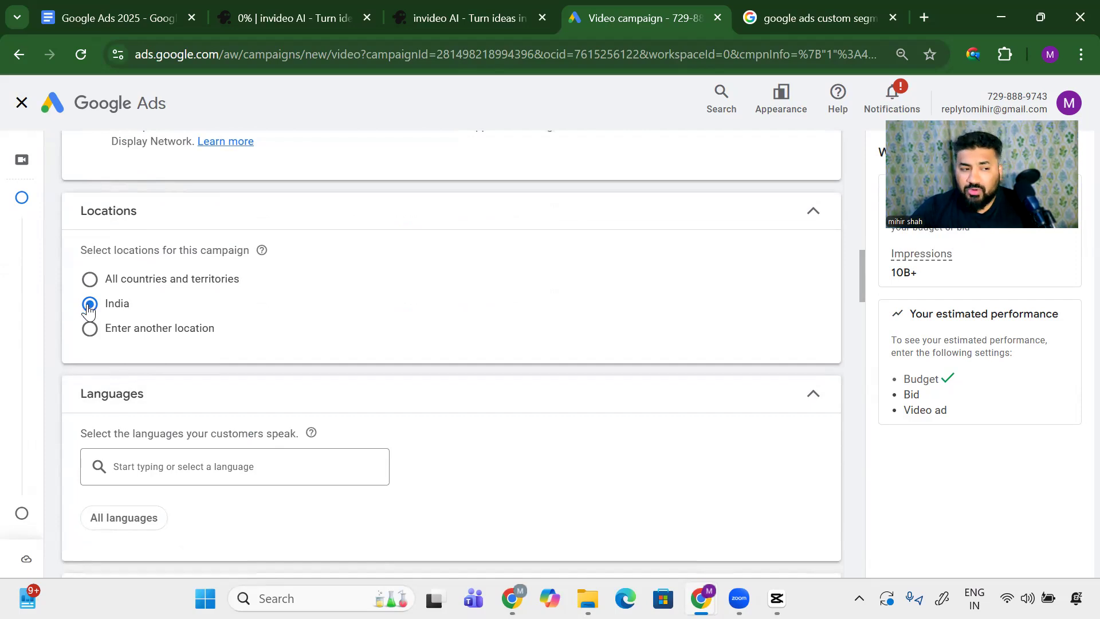
pyautogui.click(90, 328)
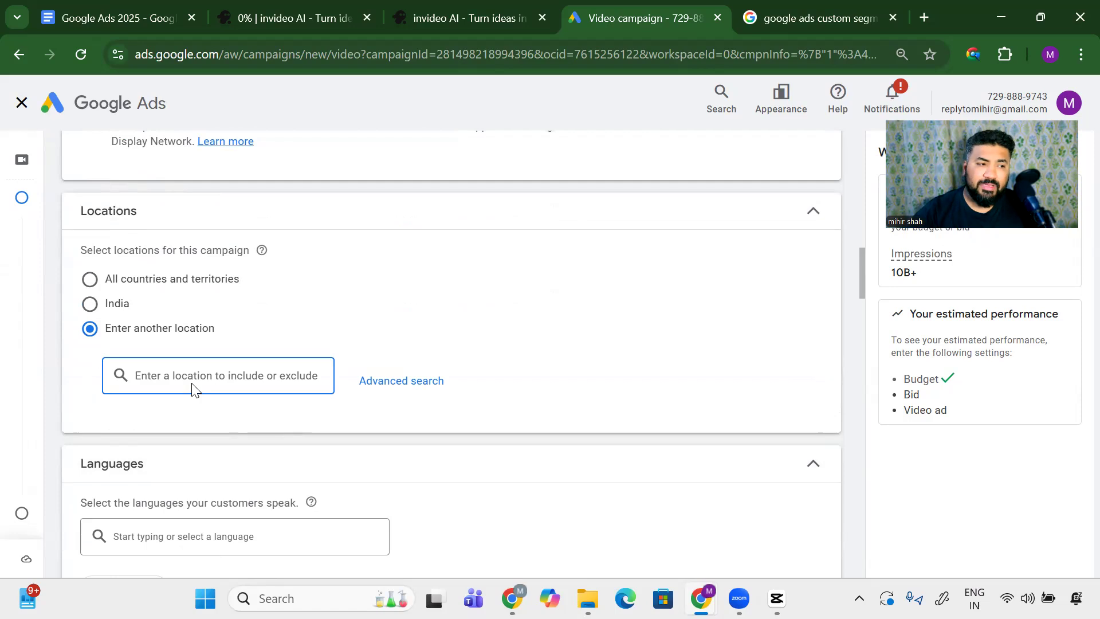
pyautogui.click(90, 303)
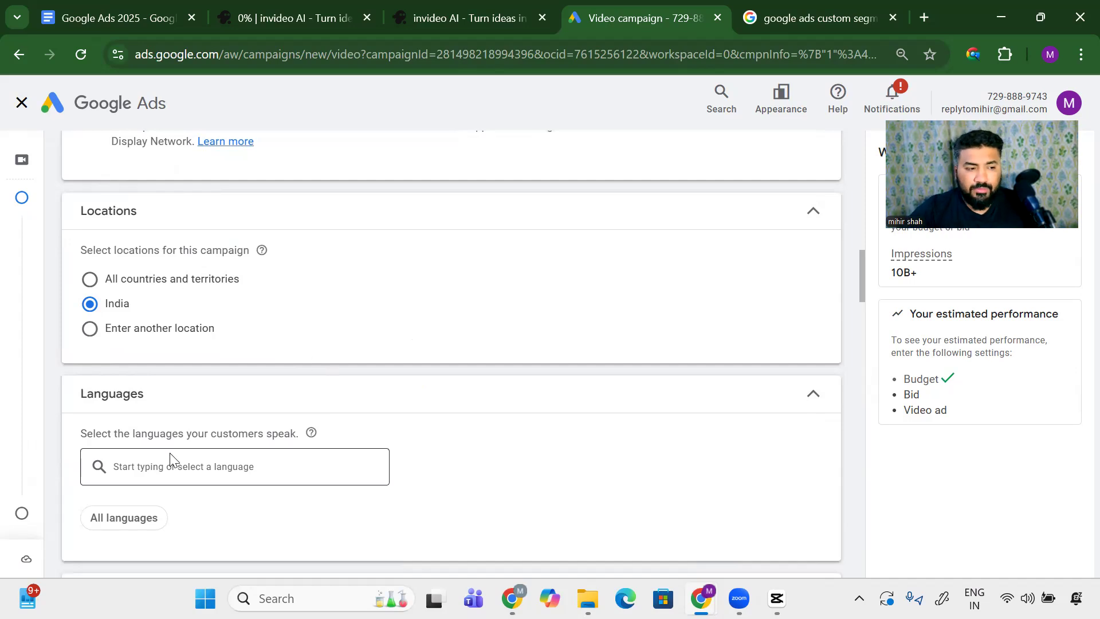
# Find English among the customer languages and add it as the campaign language
pyautogui.click(162, 469)
pyautogui.write('engl')
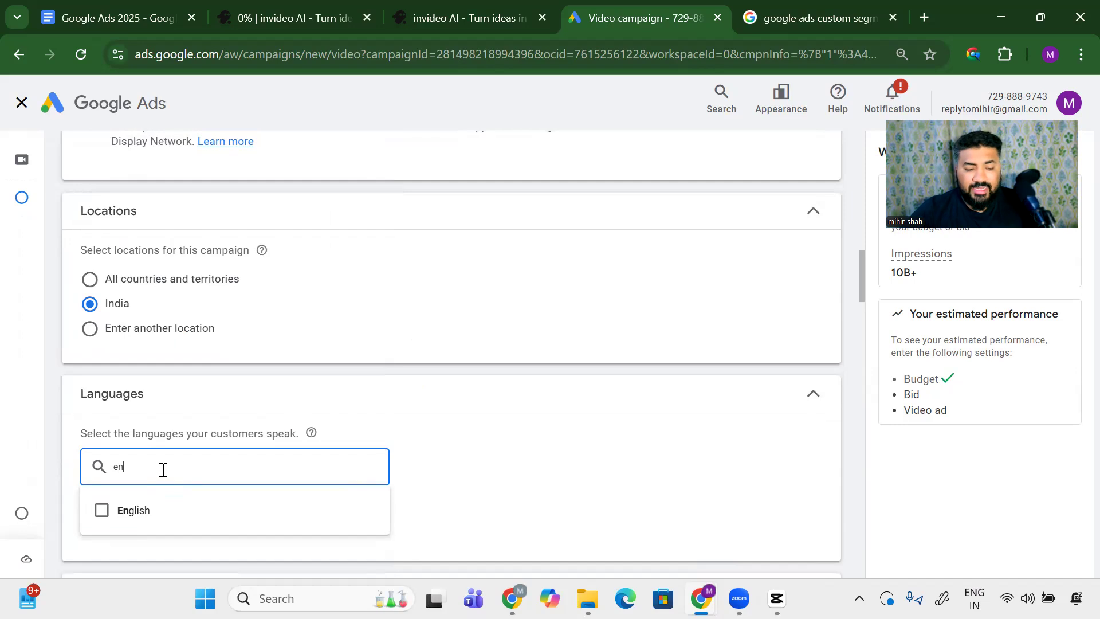
pyautogui.press('BackSpace')
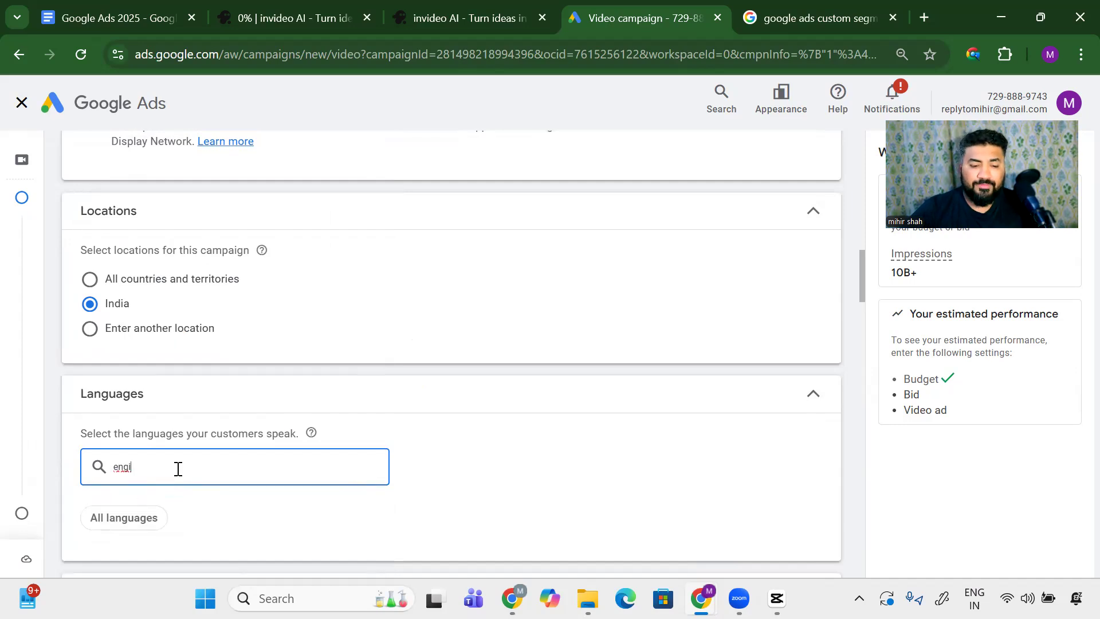
pyautogui.click(104, 511)
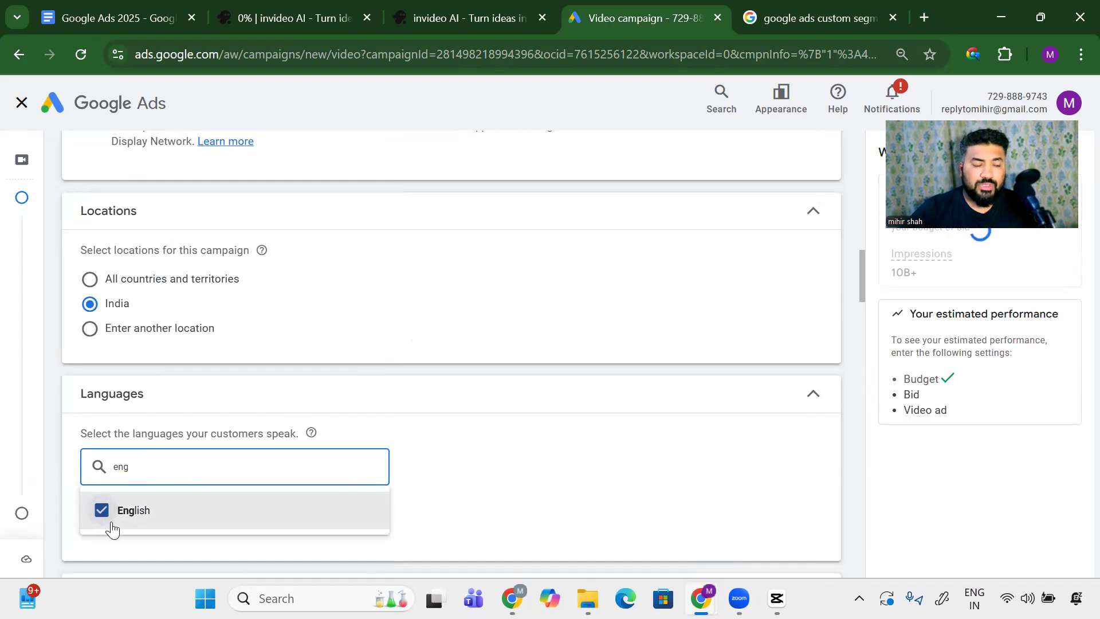
pyautogui.click(491, 441)
pyautogui.click(156, 466)
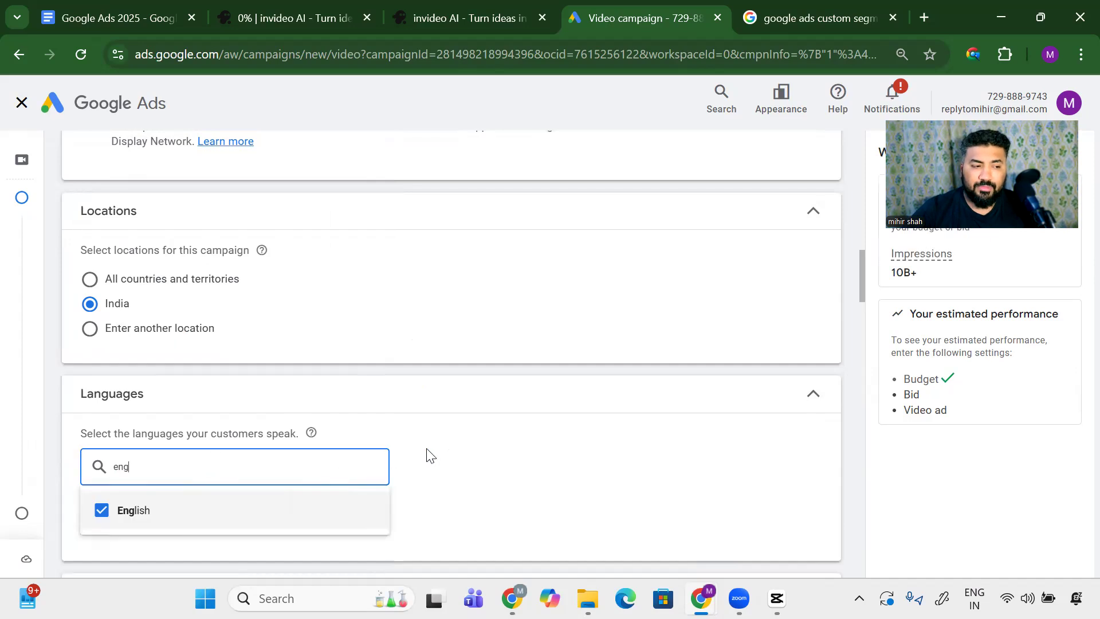
pyautogui.click(452, 453)
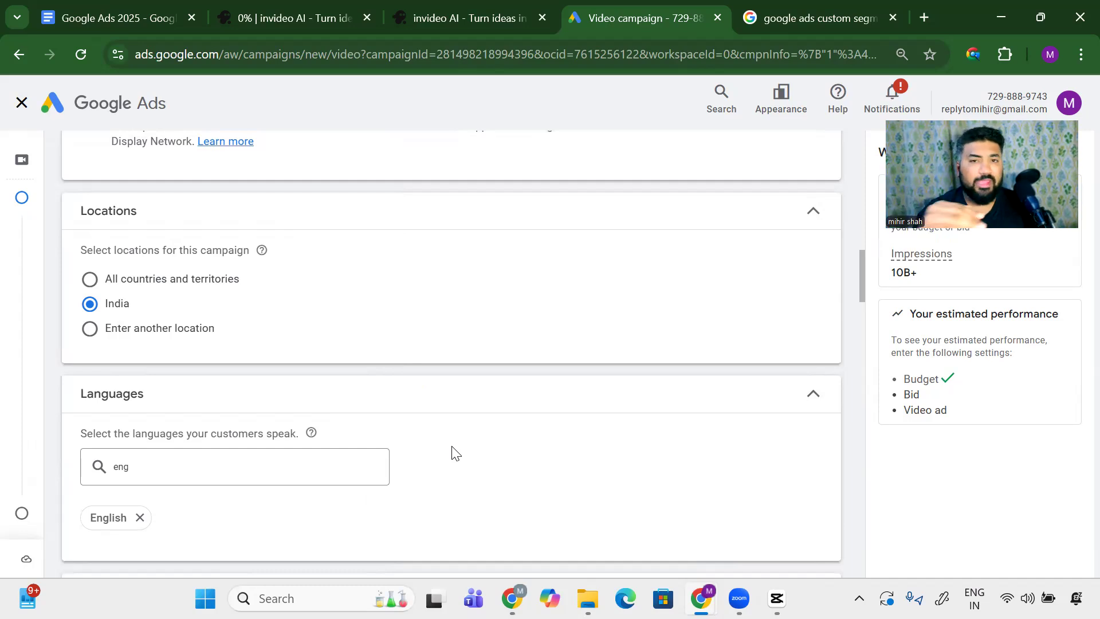
# Expand Related videos and open its video selection dialog to examine the required videos and the mobile ad preview
pyautogui.scroll(-2, 408, 385)
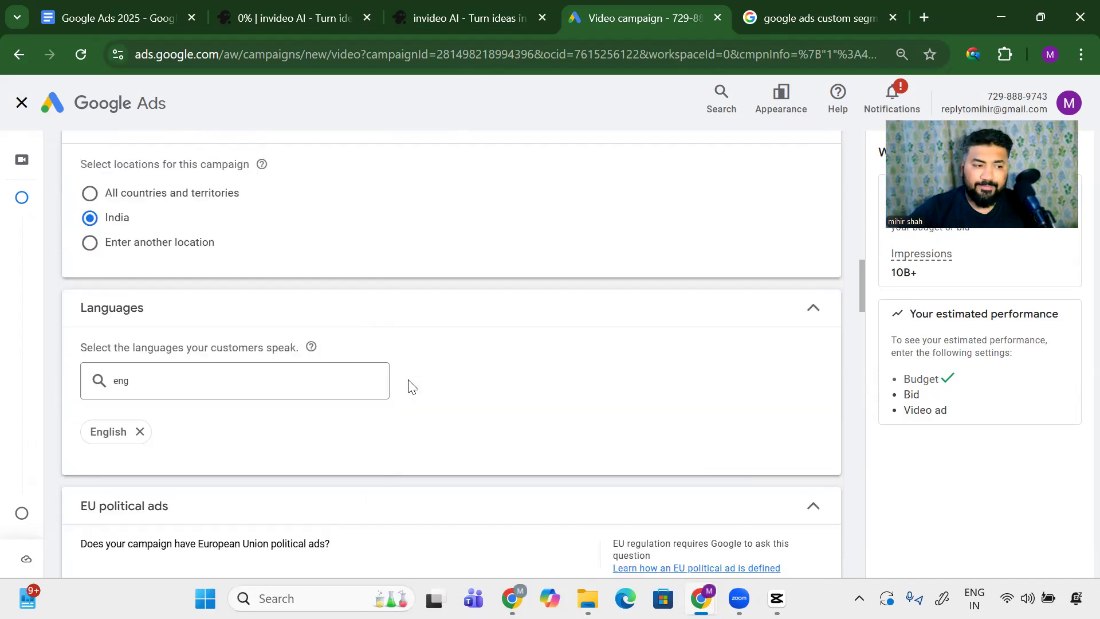
pyautogui.scroll(-2, 409, 384)
pyautogui.scroll(-1, 409, 385)
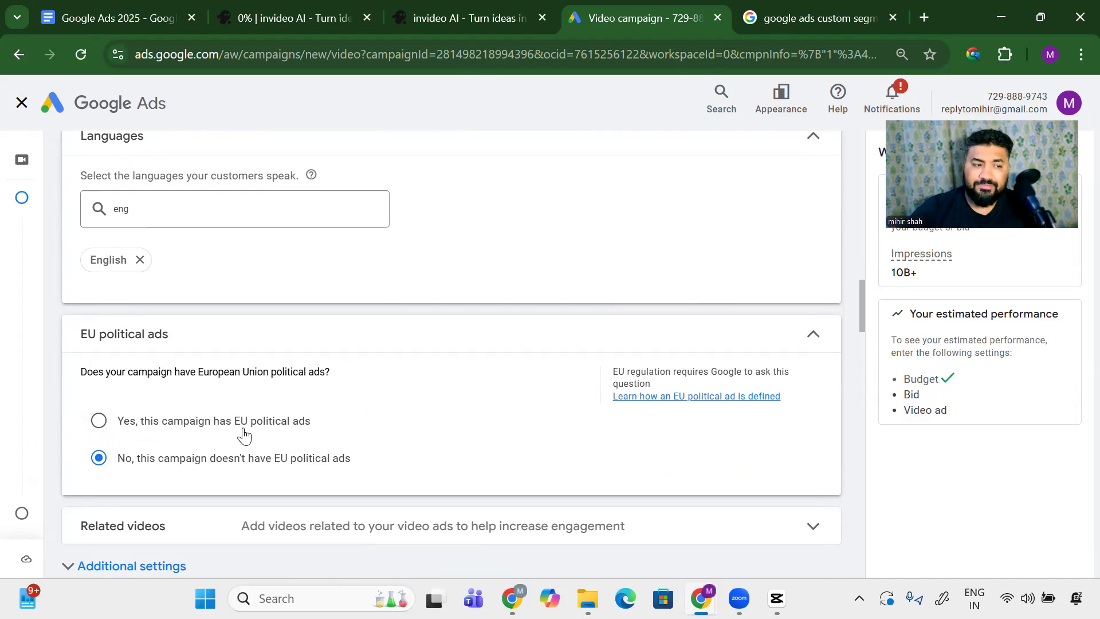
pyautogui.scroll(-1, 244, 435)
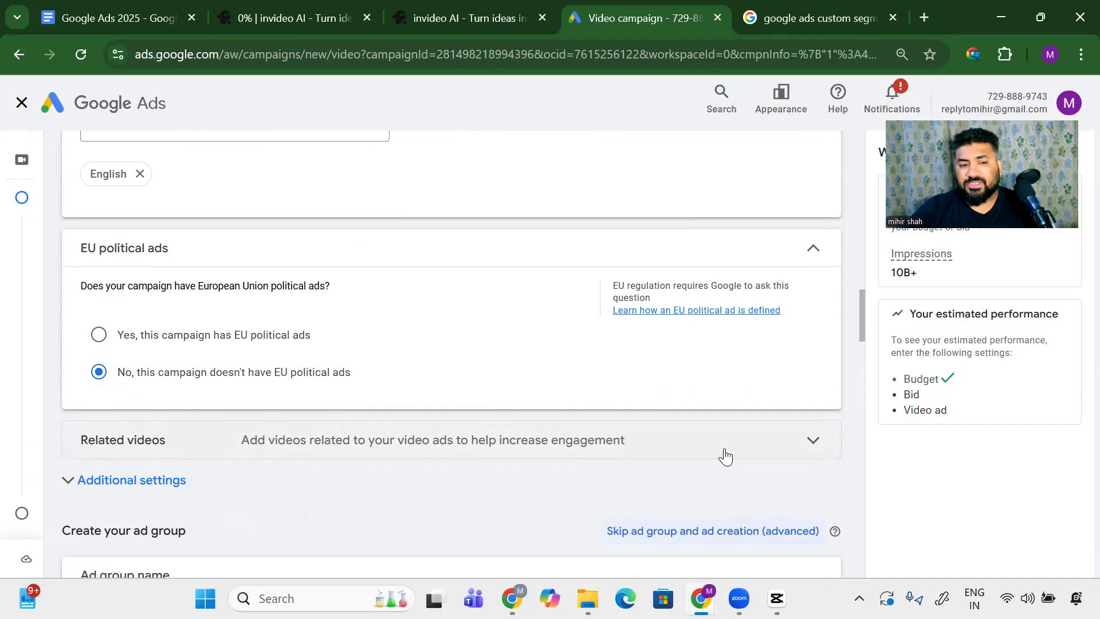
pyautogui.click(810, 441)
pyautogui.scroll(-2, 486, 400)
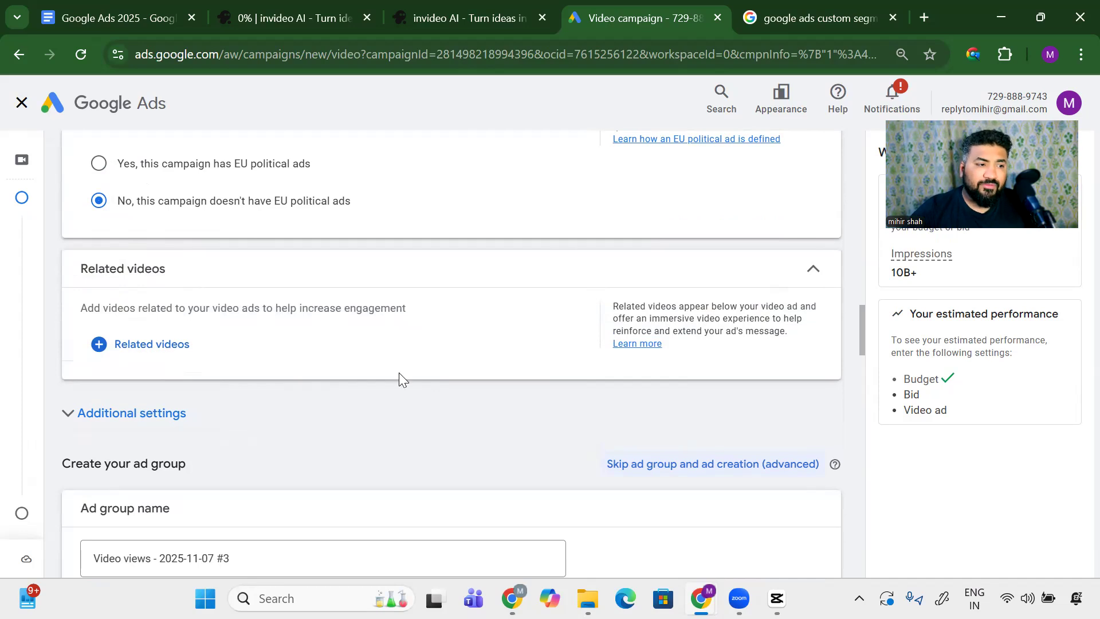
pyautogui.click(100, 346)
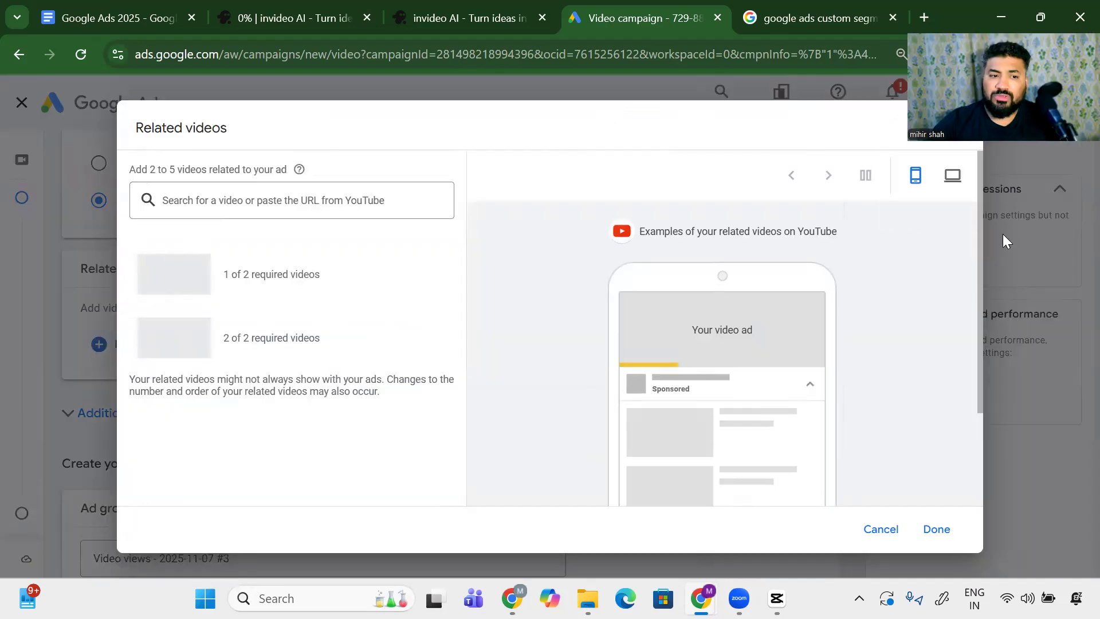
pyautogui.scroll(-2, 638, 404)
pyautogui.scroll(2, 638, 403)
pyautogui.scroll(-2, 638, 403)
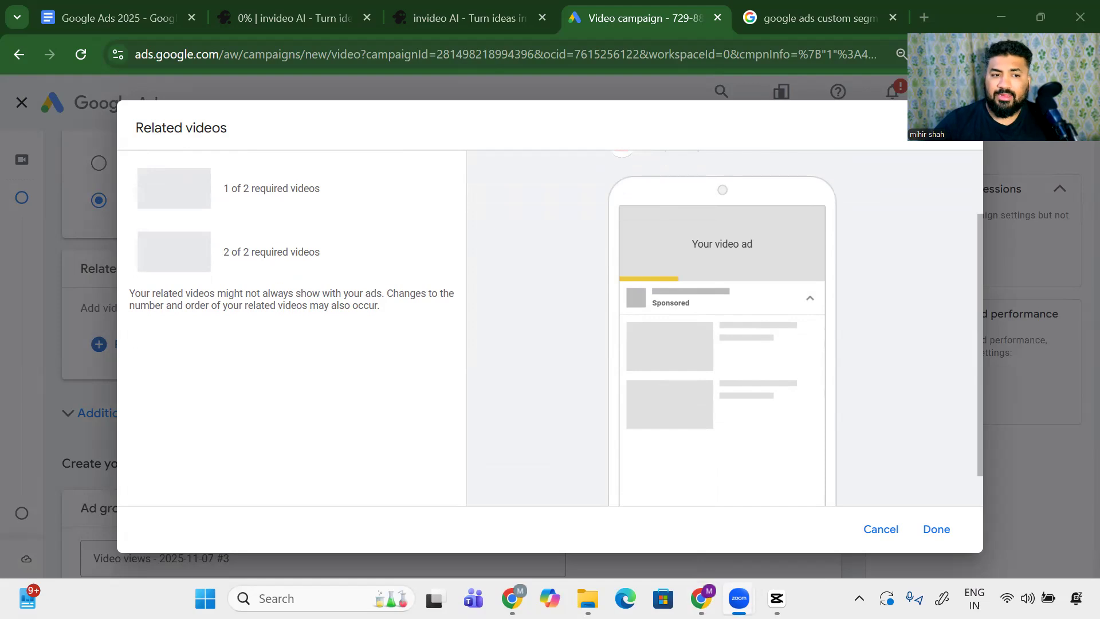
pyautogui.moveTo(683, 312)
pyautogui.mouseDown()
pyautogui.moveTo(630, 302)
pyautogui.moveTo(739, 360)
pyautogui.mouseUp()
pyautogui.moveTo(640, 362); pyautogui.dragTo(694, 370)
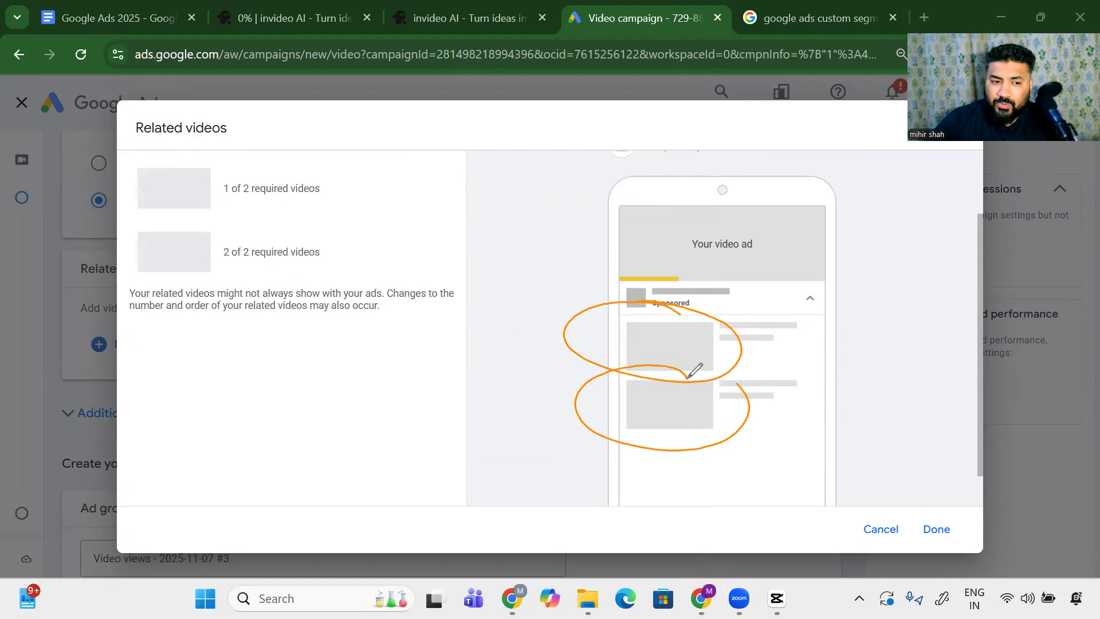
pyautogui.moveTo(398, 361)
pyautogui.mouseDown()
pyautogui.moveTo(407, 416)
pyautogui.moveTo(438, 409)
pyautogui.moveTo(458, 382)
pyautogui.moveTo(484, 392)
pyautogui.moveTo(429, 415)
pyautogui.moveTo(505, 418)
pyautogui.mouseUp()
pyautogui.moveTo(392, 432); pyautogui.dragTo(528, 425)
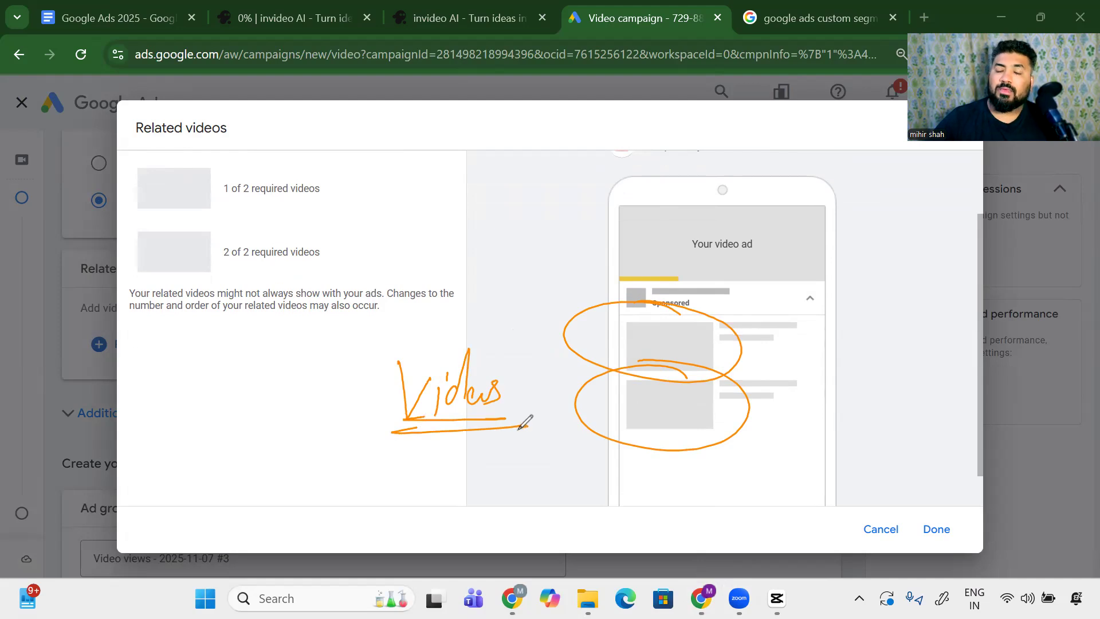
pyautogui.moveTo(813, 207)
pyautogui.mouseDown()
pyautogui.moveTo(584, 207)
pyautogui.moveTo(861, 234)
pyautogui.moveTo(746, 173)
pyautogui.mouseUp()
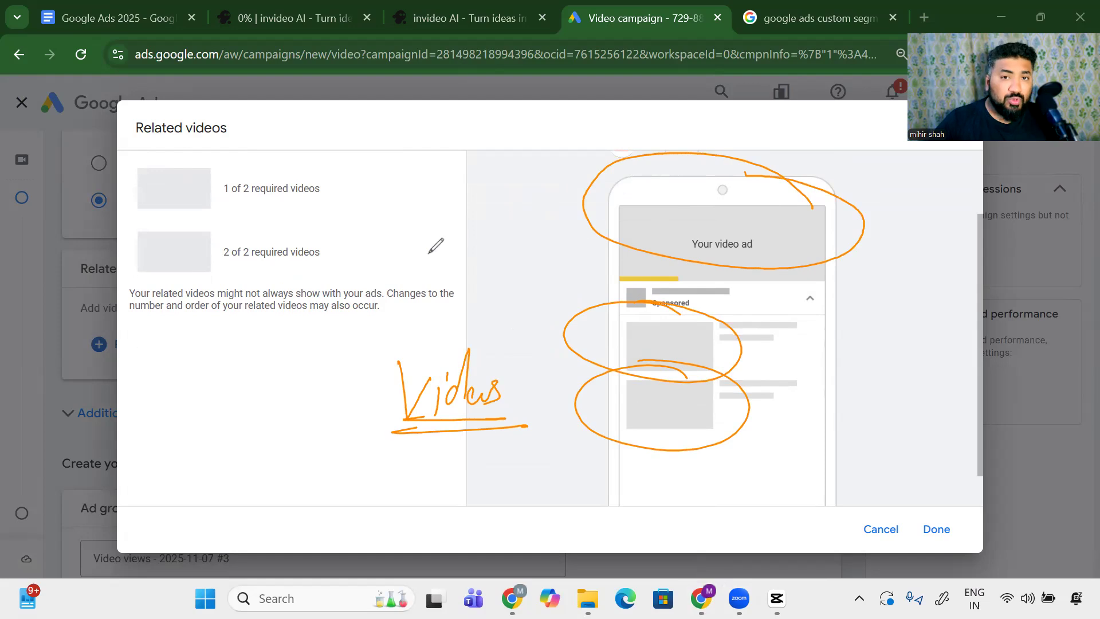
pyautogui.moveTo(719, 354); pyautogui.dragTo(790, 363)
pyautogui.moveTo(708, 411); pyautogui.dragTo(699, 413)
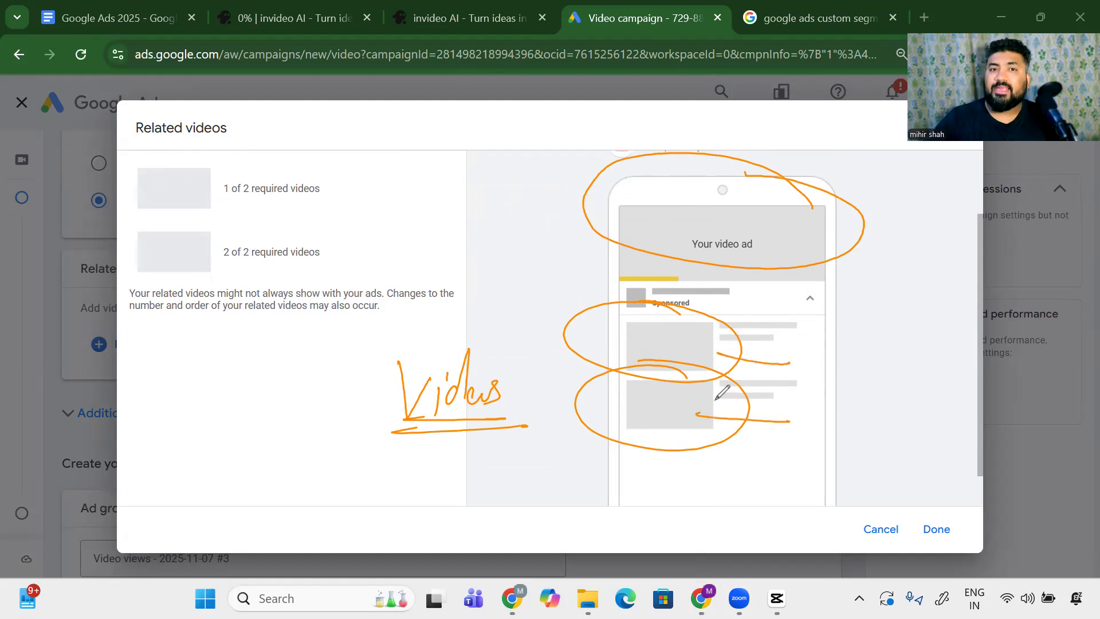
pyautogui.moveTo(708, 309)
pyautogui.mouseDown()
pyautogui.moveTo(567, 297)
pyautogui.moveTo(608, 356)
pyautogui.moveTo(650, 369)
pyautogui.moveTo(818, 337)
pyautogui.moveTo(722, 305)
pyautogui.mouseUp()
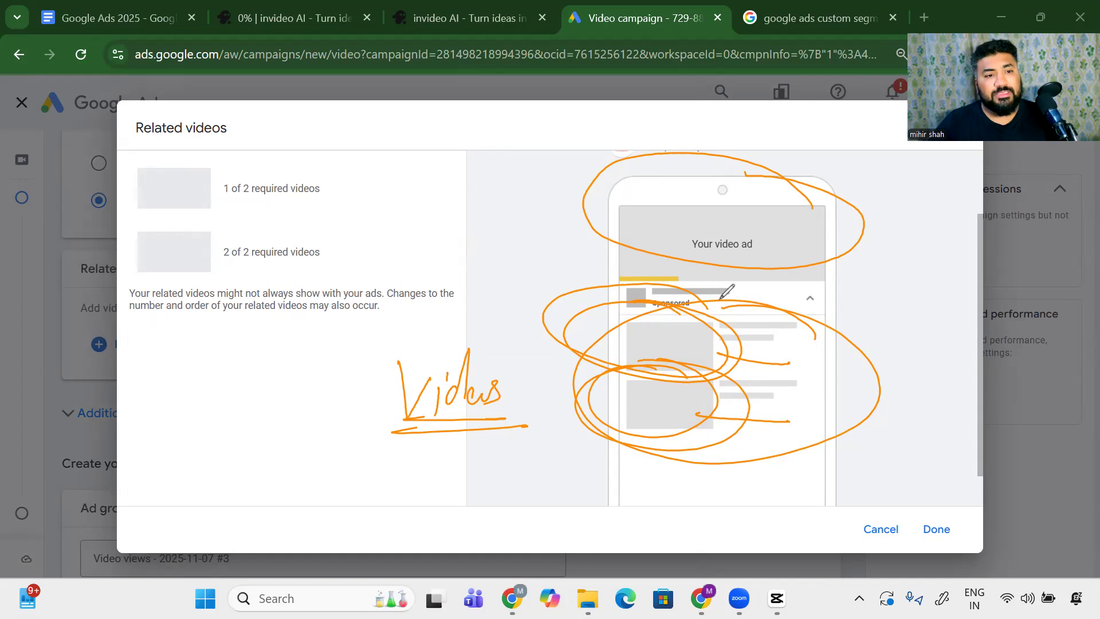
pyautogui.moveTo(706, 213)
pyautogui.mouseDown()
pyautogui.moveTo(824, 281)
pyautogui.moveTo(708, 210)
pyautogui.mouseUp()
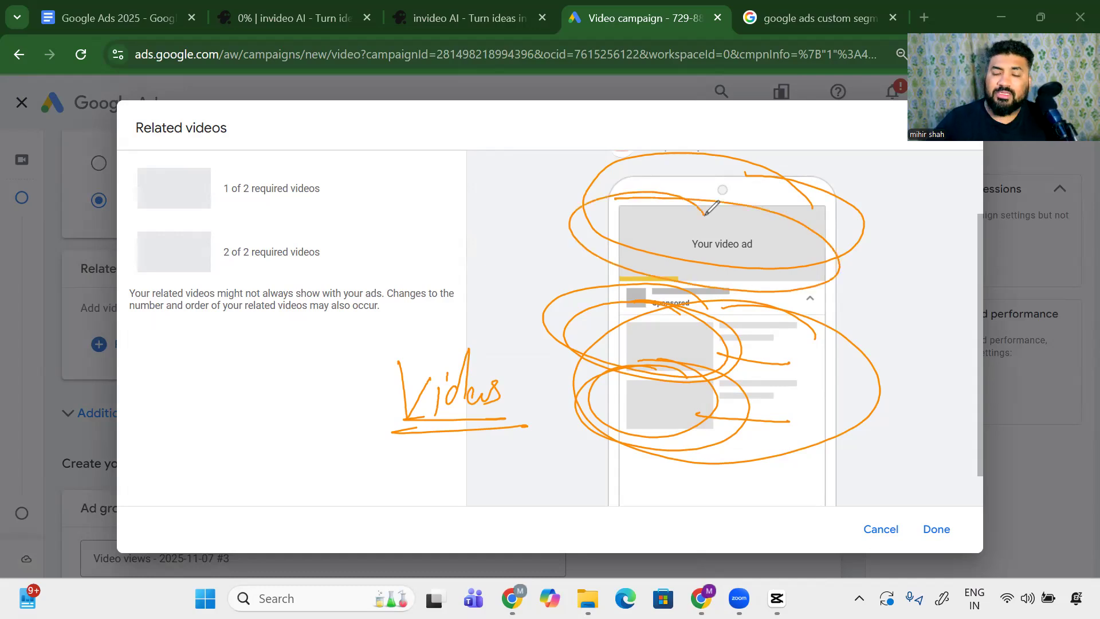
pyautogui.moveTo(567, 209); pyautogui.dragTo(657, 218)
pyautogui.moveTo(490, 233); pyautogui.dragTo(637, 241)
pyautogui.moveTo(525, 246); pyautogui.dragTo(659, 252)
pyautogui.moveTo(745, 253); pyautogui.dragTo(829, 254)
pyautogui.moveTo(739, 284)
pyautogui.mouseDown()
pyautogui.moveTo(600, 283)
pyautogui.moveTo(829, 427)
pyautogui.moveTo(734, 290)
pyautogui.mouseUp()
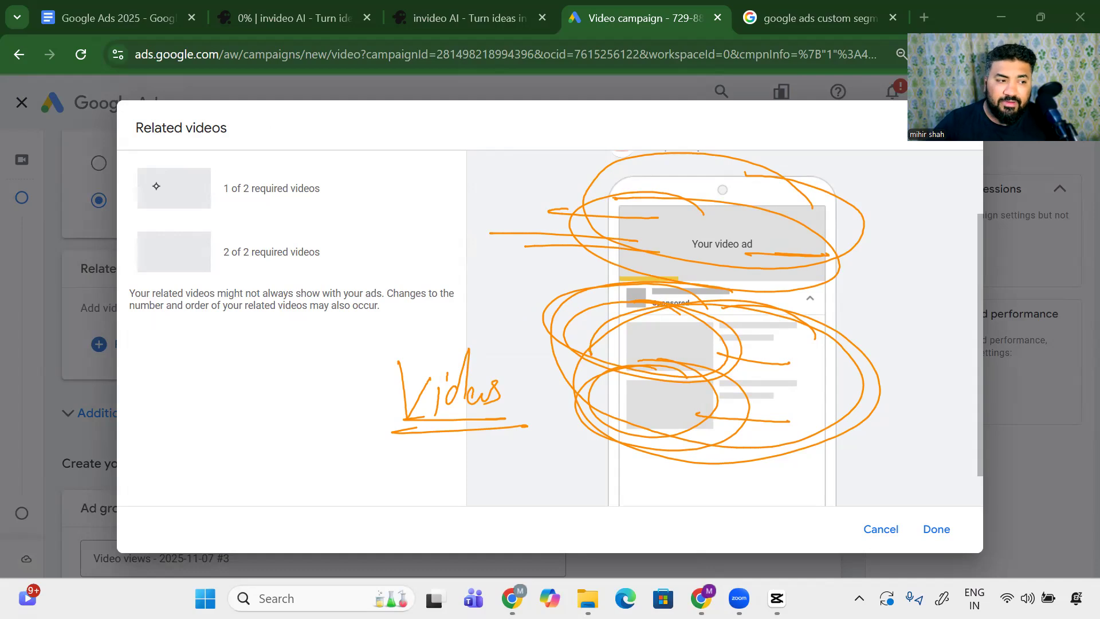
pyautogui.click(895, 170)
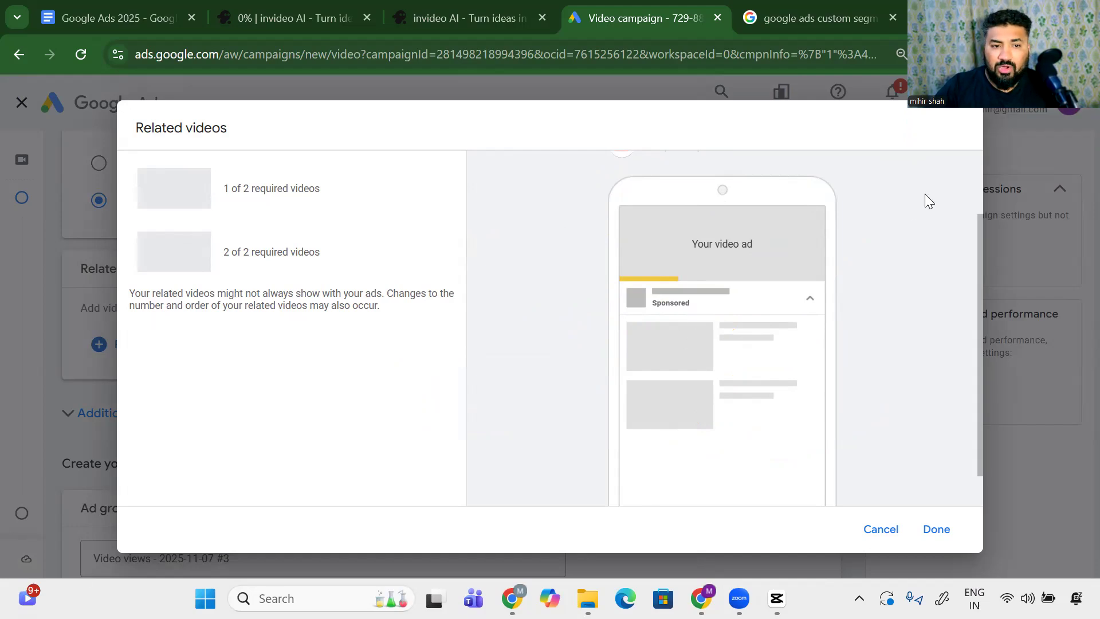
# Compare the related videos preview for desktop and mobile devices, and go to the search for a video or YouTube URL
pyautogui.click(953, 177)
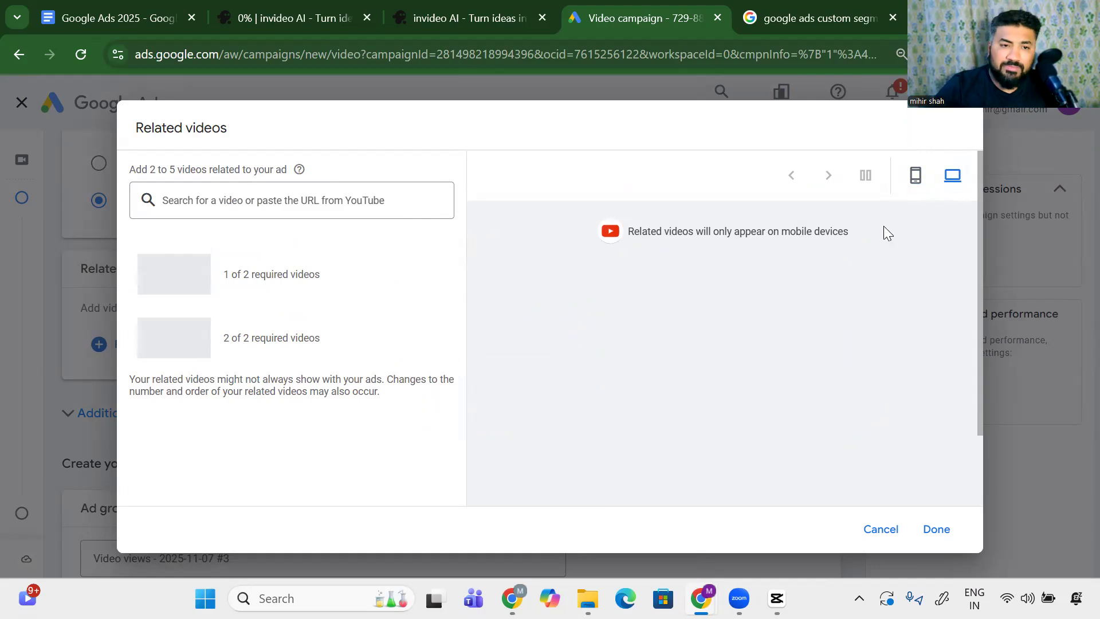
pyautogui.click(915, 176)
pyautogui.scroll(-2, 787, 455)
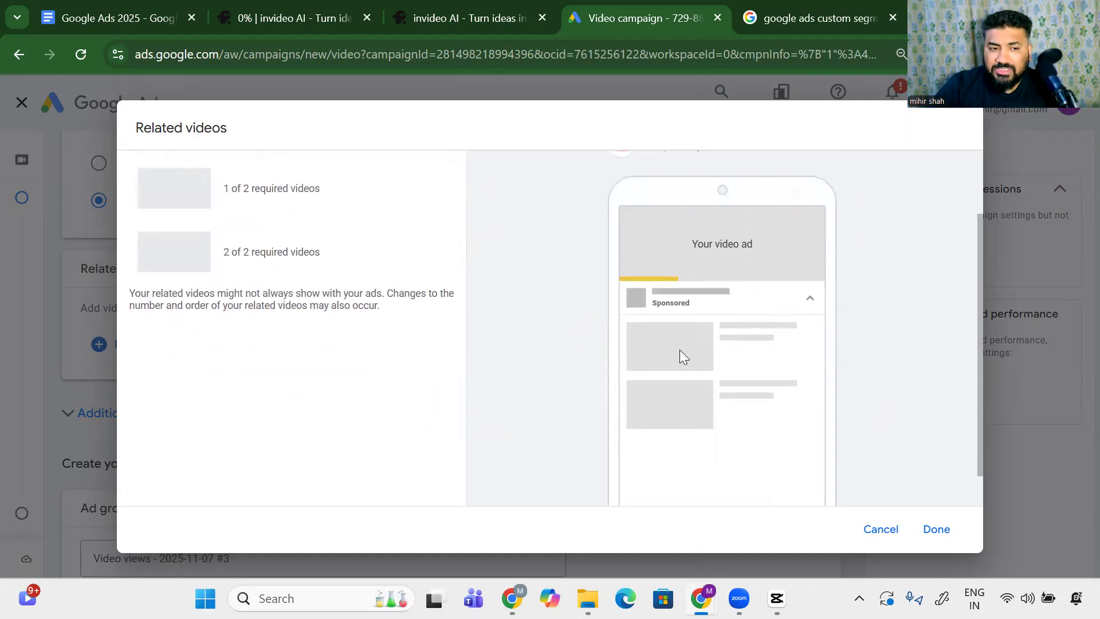
pyautogui.scroll(2, 624, 331)
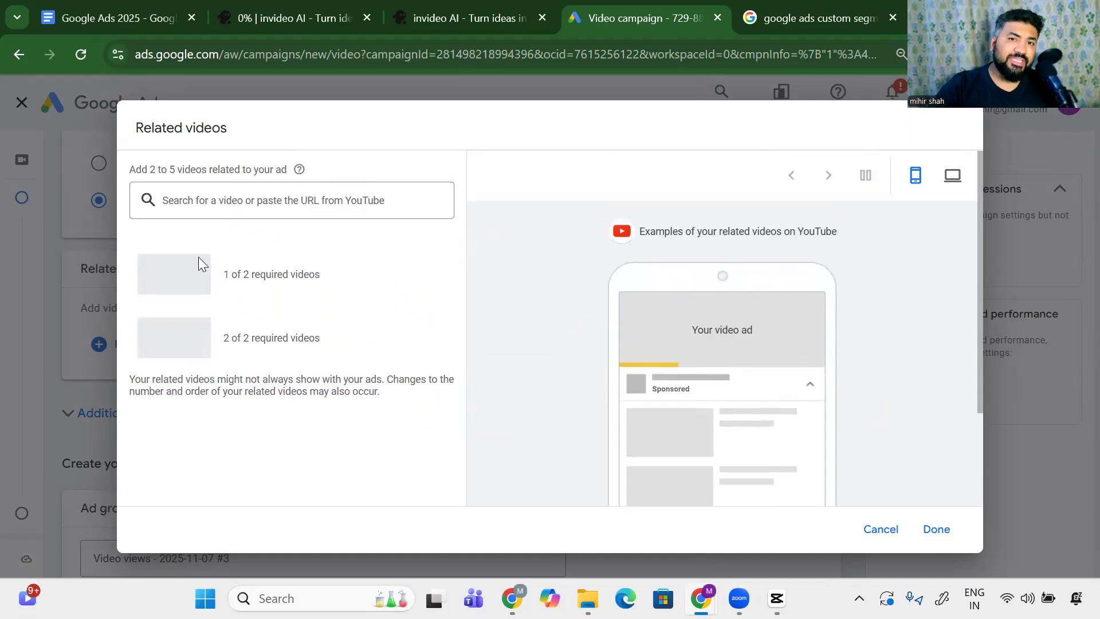
pyautogui.click(240, 195)
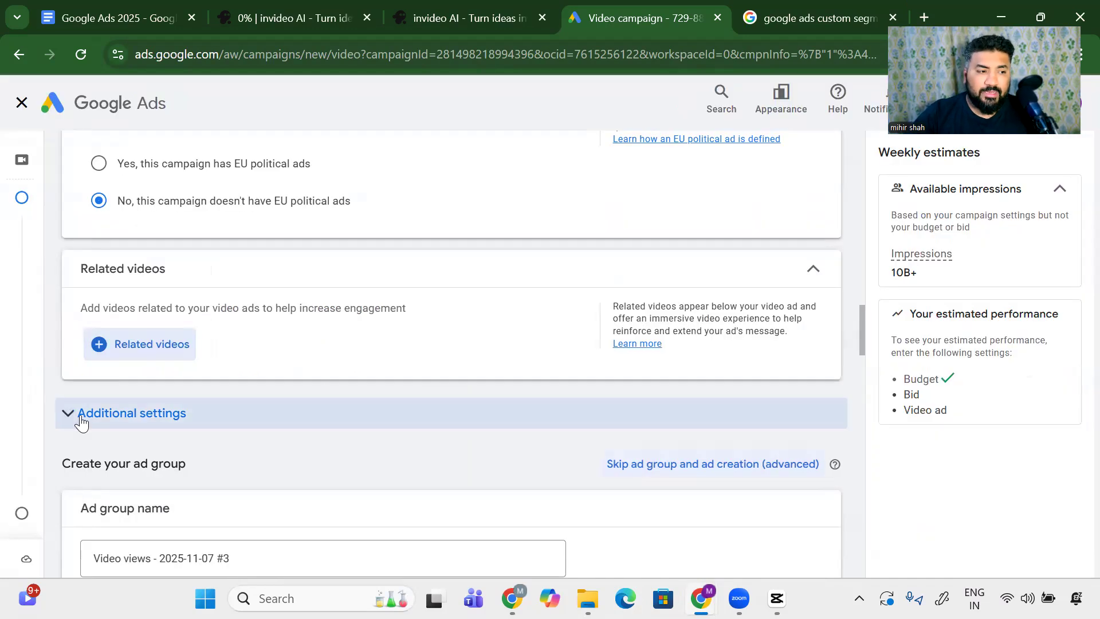
# In Additional settings, set specific device targeting to computers and mobile phones only, excluding tablets and TV screens
pyautogui.click(81, 423)
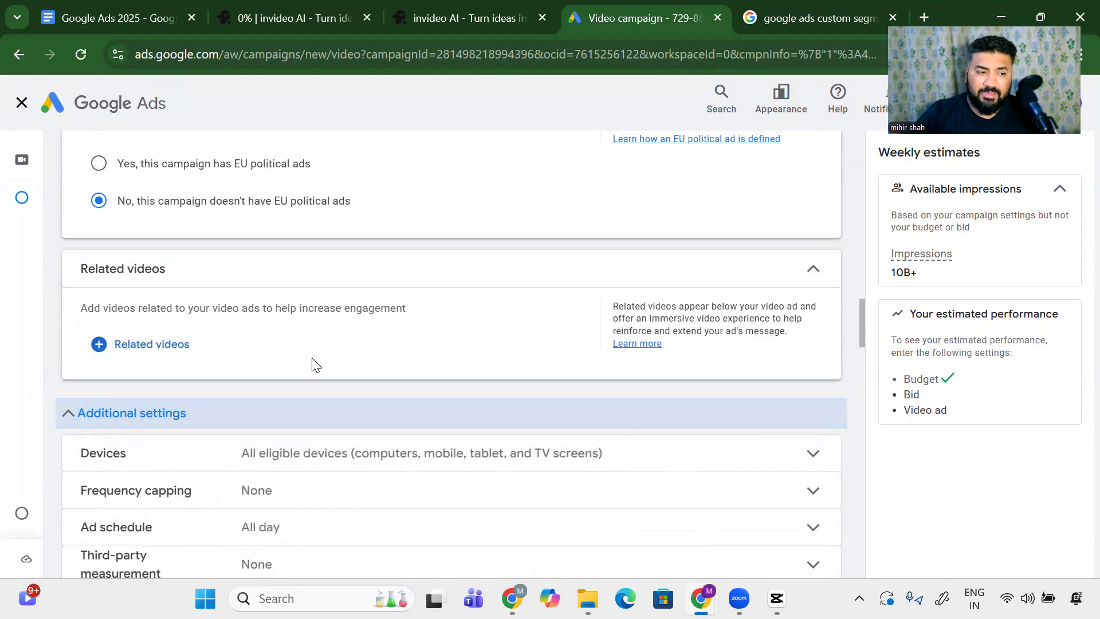
pyautogui.scroll(-1, 314, 365)
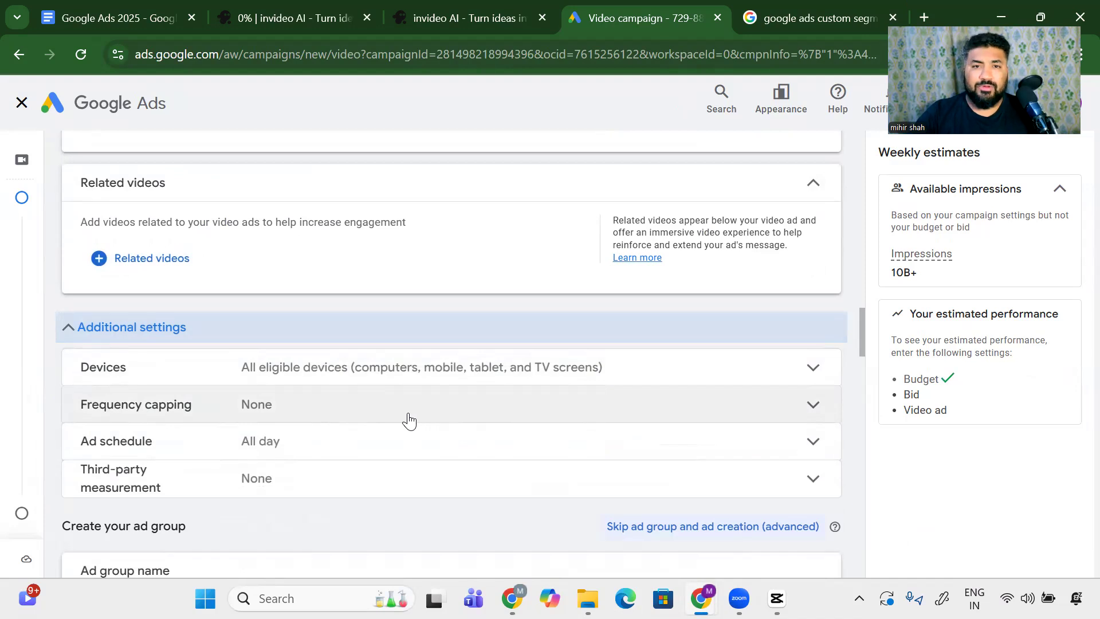
pyautogui.click(446, 379)
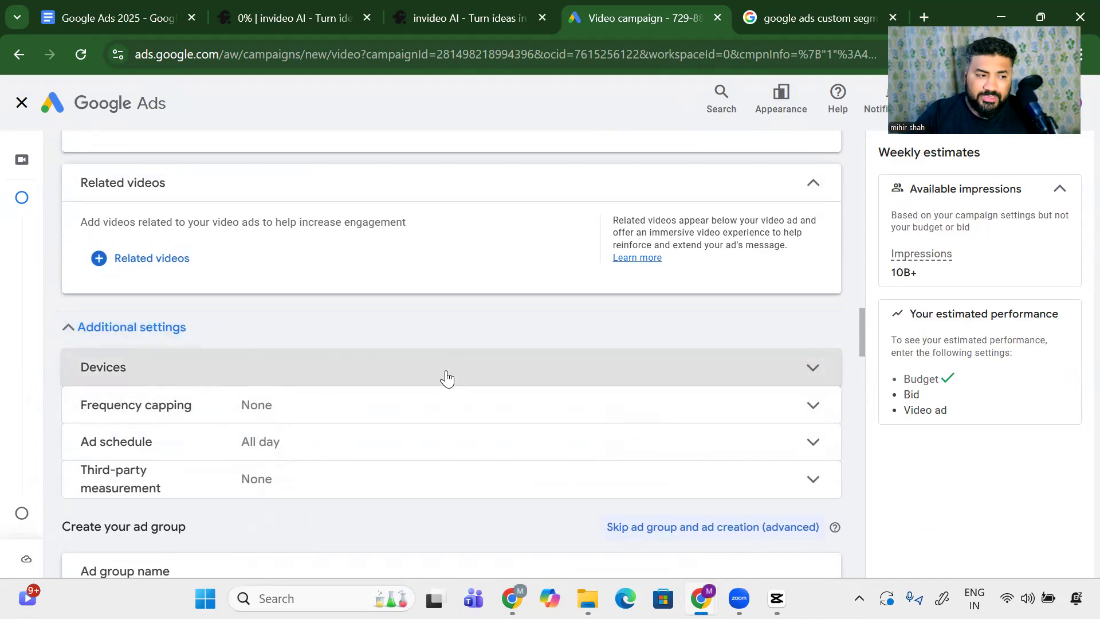
pyautogui.scroll(-3, 413, 369)
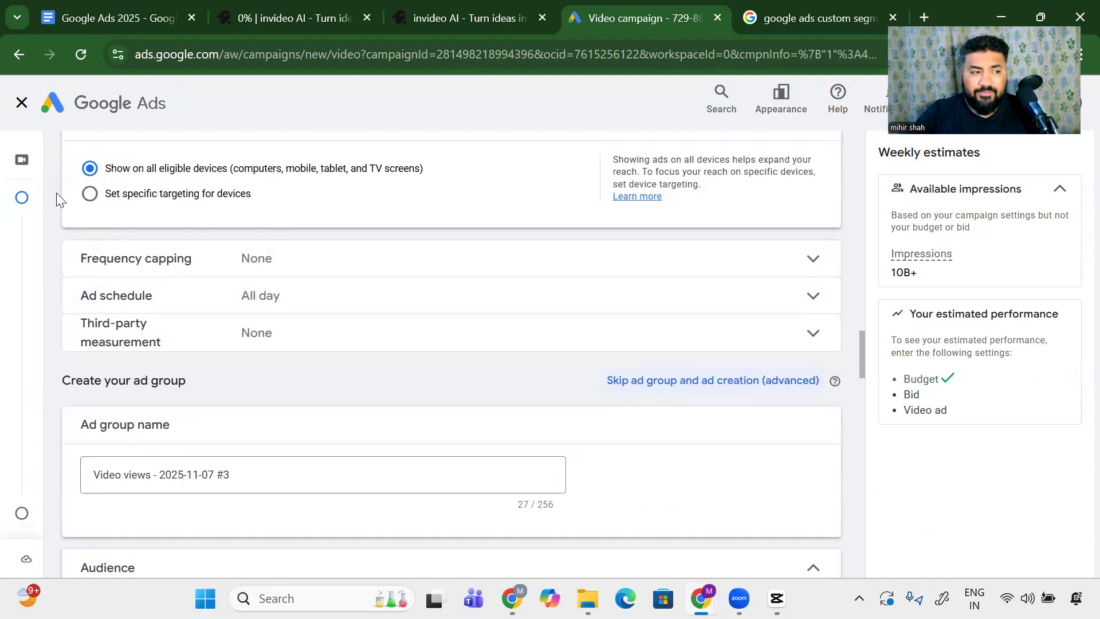
pyautogui.click(90, 193)
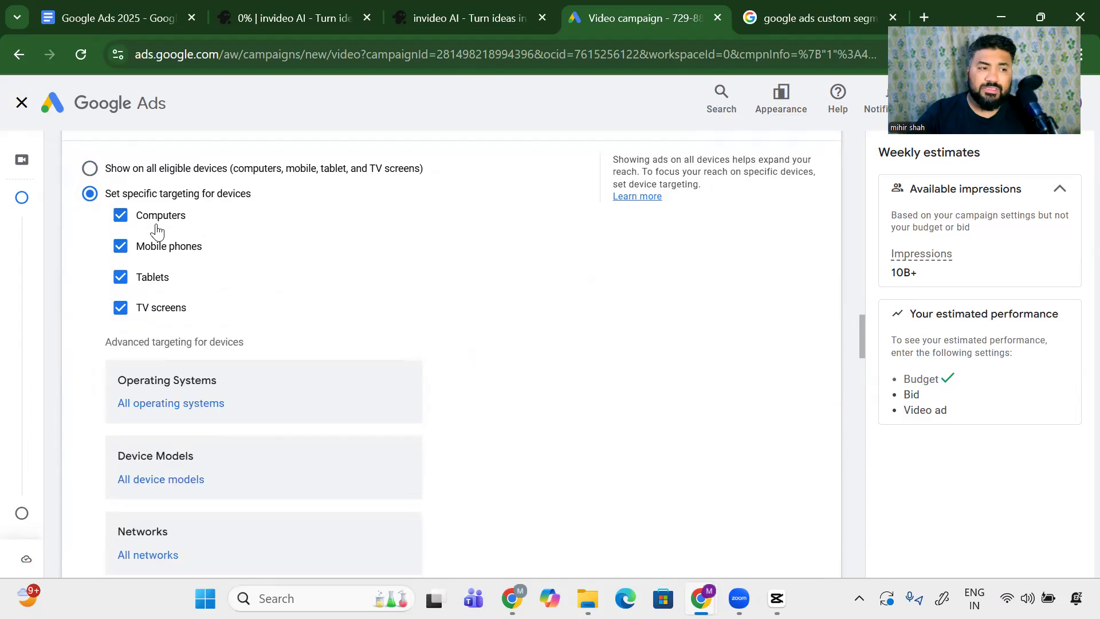
pyautogui.click(120, 247)
pyautogui.click(120, 277)
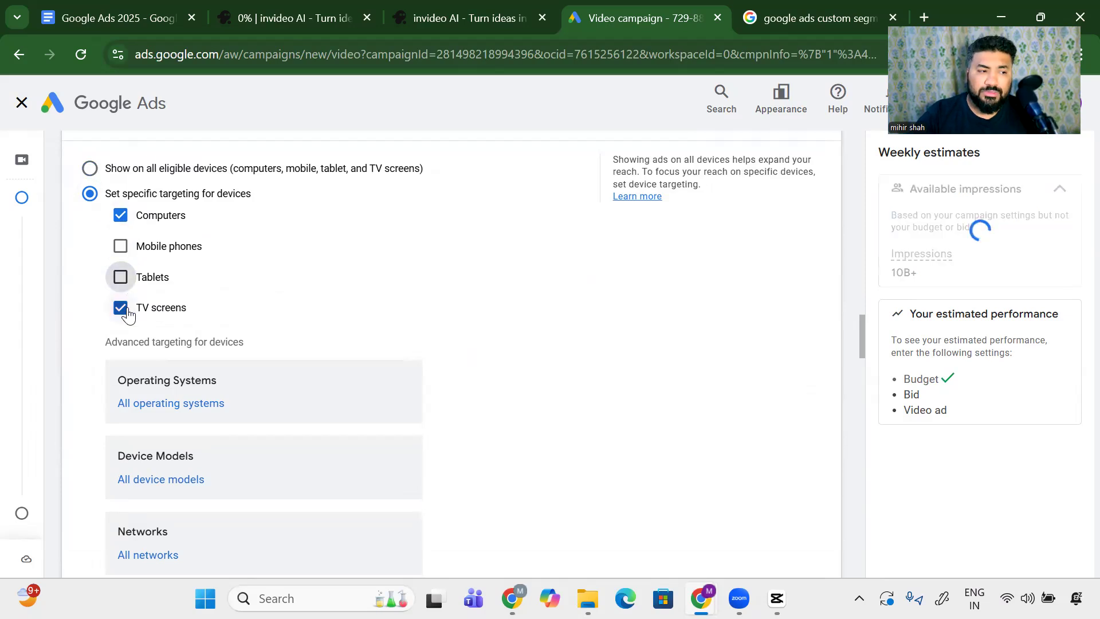
pyautogui.click(127, 314)
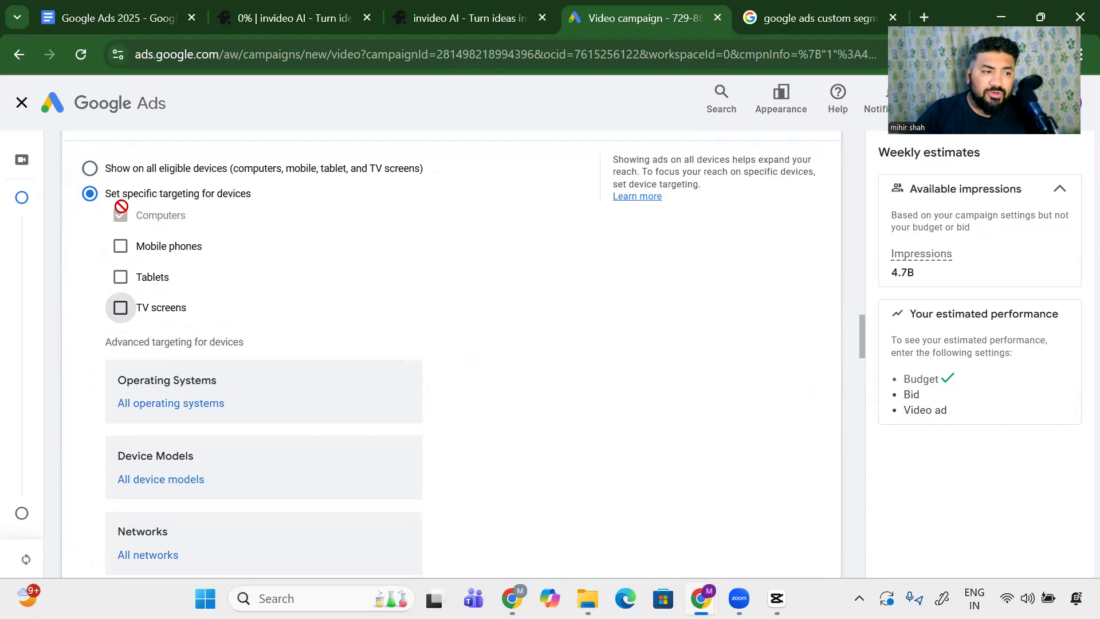
pyautogui.click(120, 247)
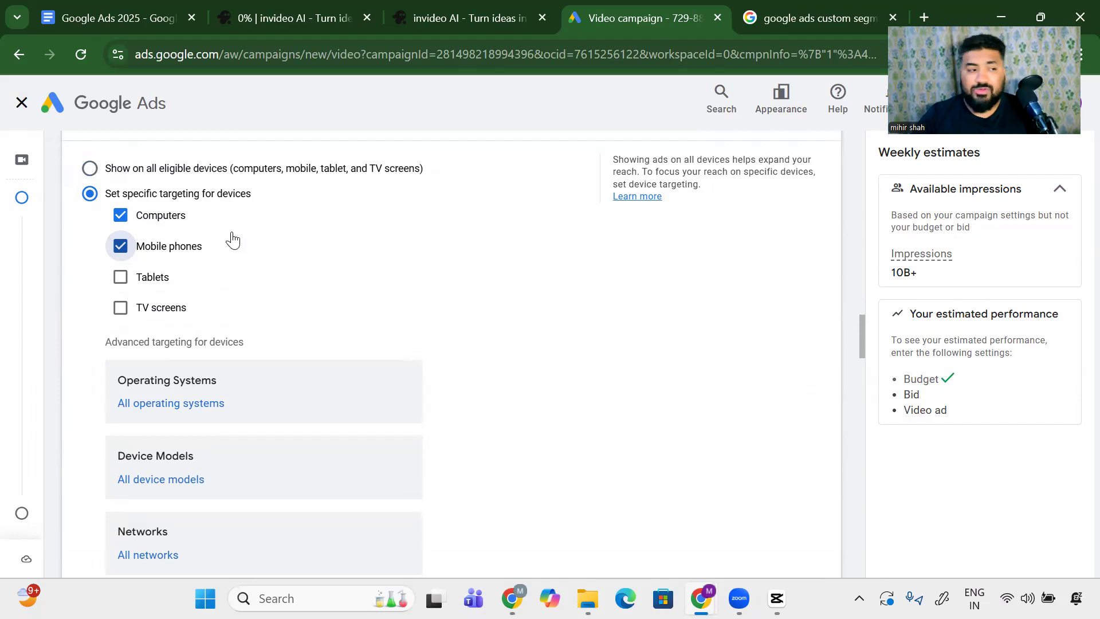
# Try choosing Android, MacOS, iOS and Windows10 as the targeted operating systems, and clear and cancel the selection
pyautogui.moveTo(64, 336)
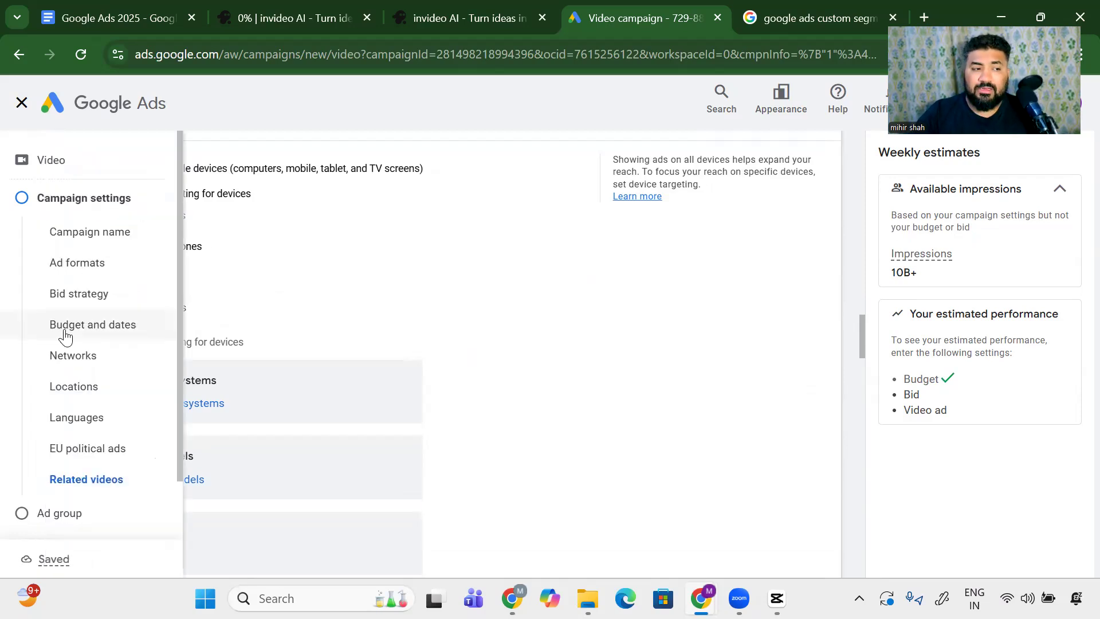
pyautogui.click(178, 317)
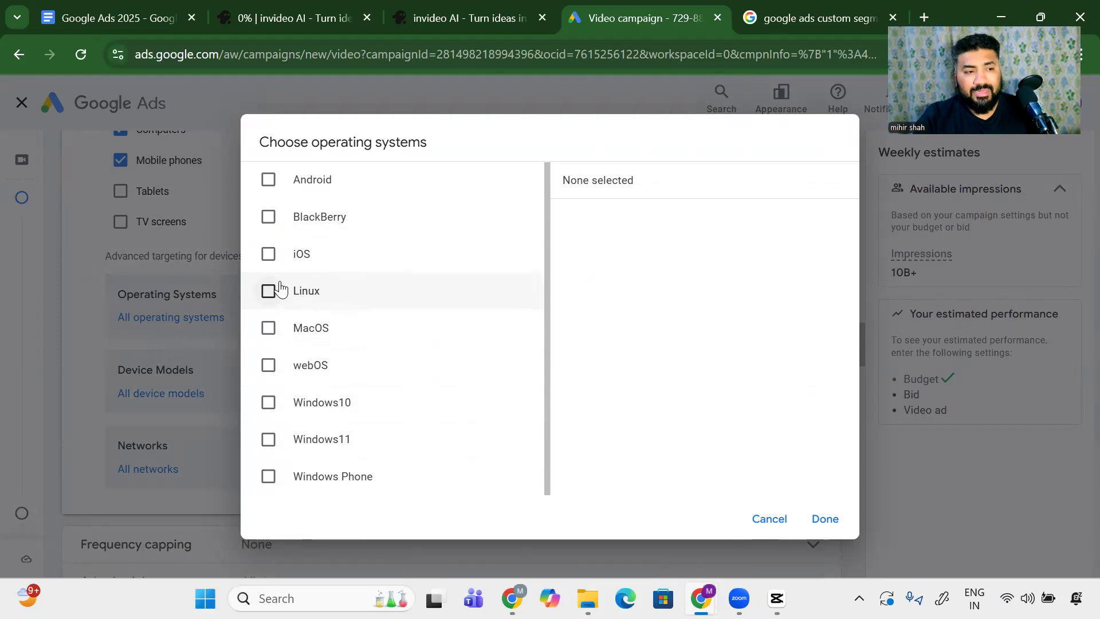
pyautogui.click(280, 185)
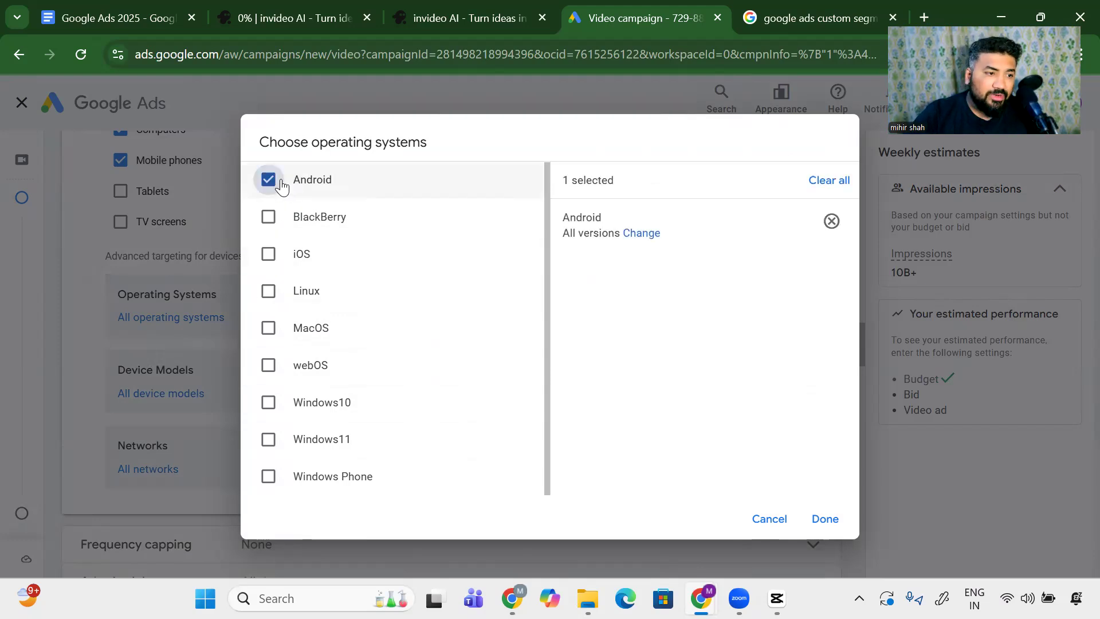
pyautogui.click(272, 332)
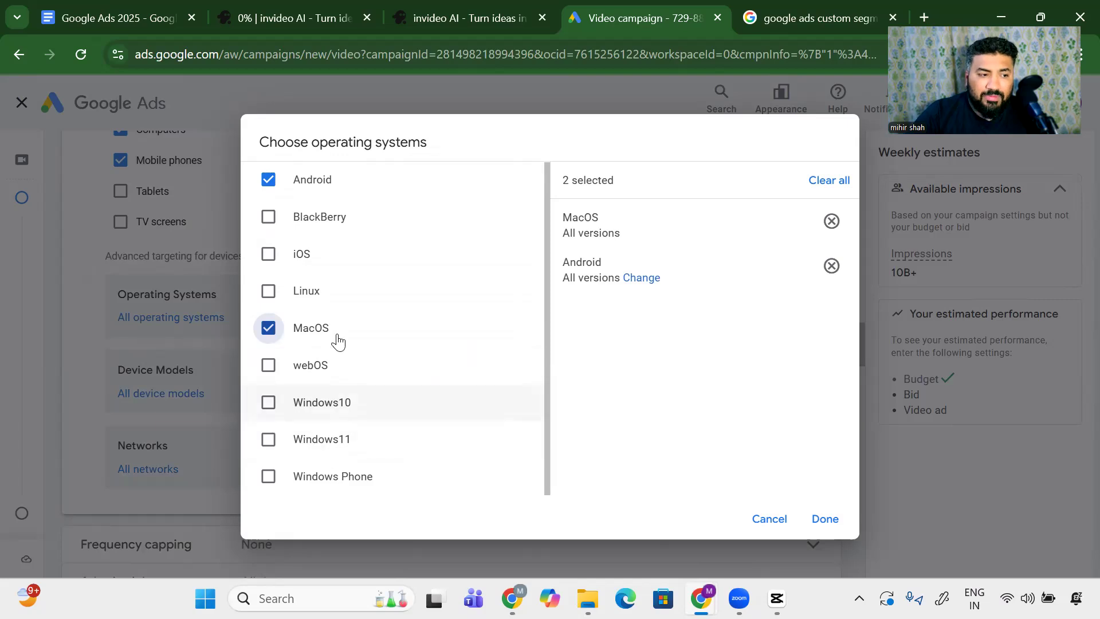
pyautogui.click(268, 254)
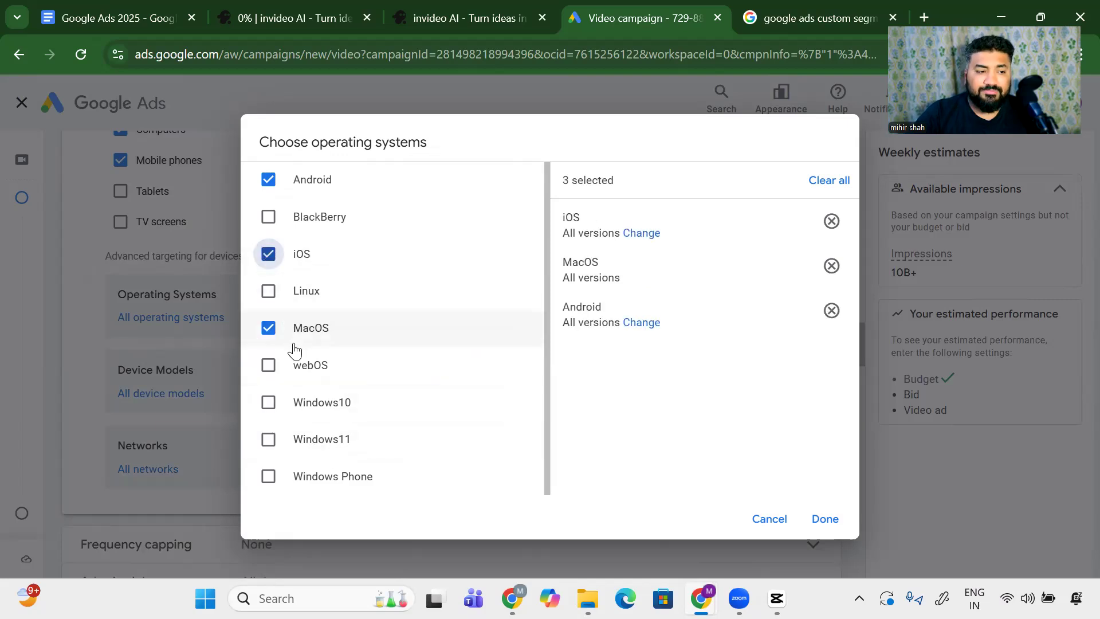
pyautogui.click(268, 402)
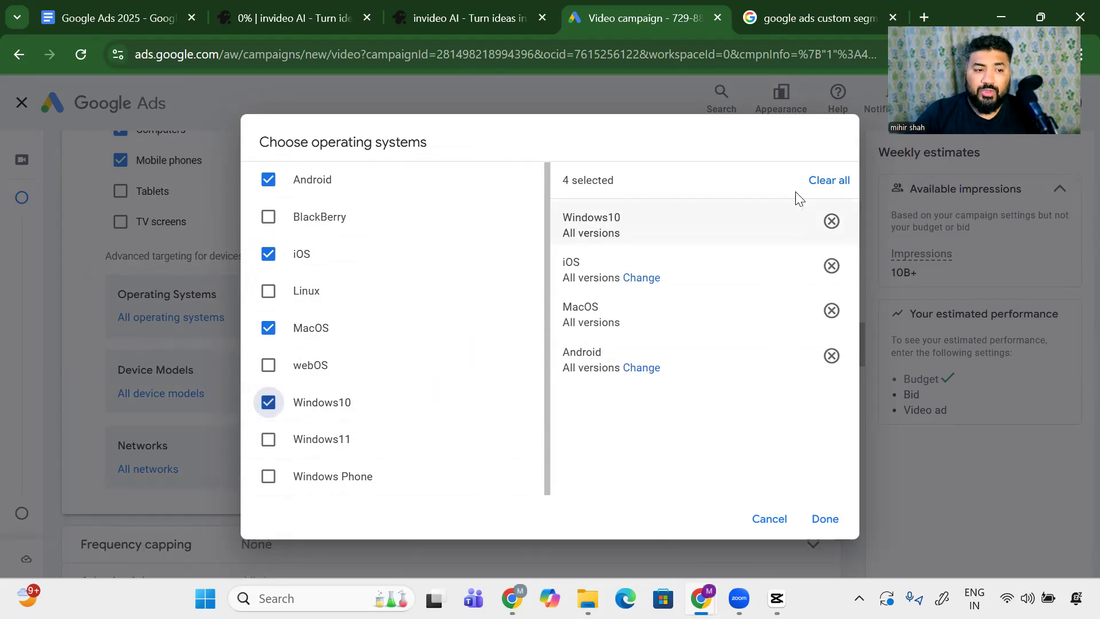
pyautogui.click(825, 182)
pyautogui.click(761, 516)
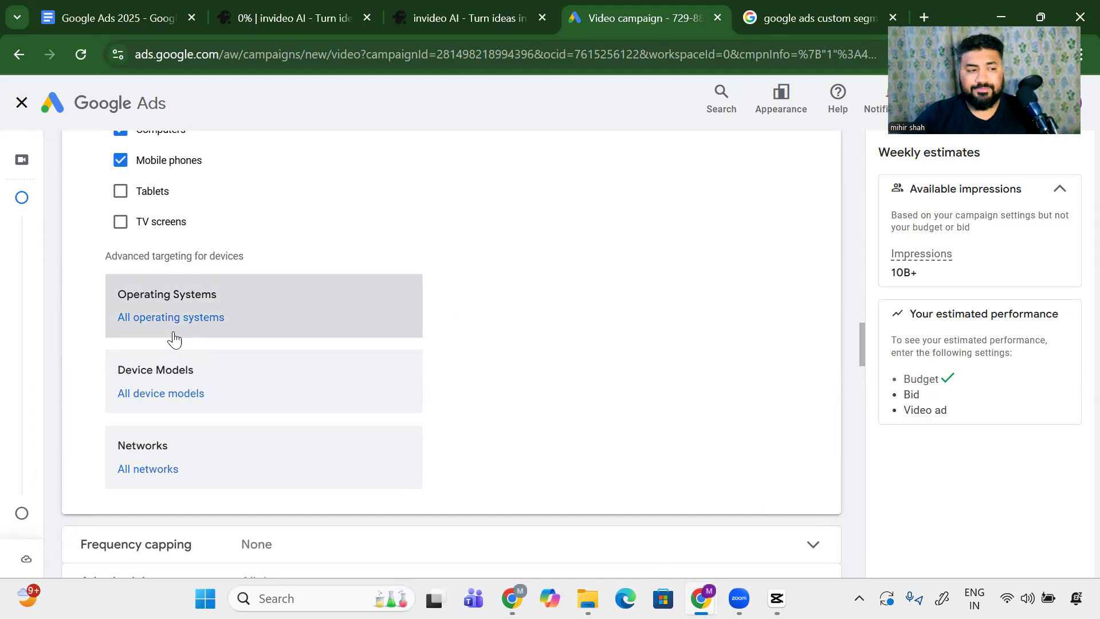
# Open the device models selection, expand the Apple iPhone list under iOS, and try selecting the whole iPhone group before deselecting it
pyautogui.scroll(-1, 336, 399)
pyautogui.click(181, 312)
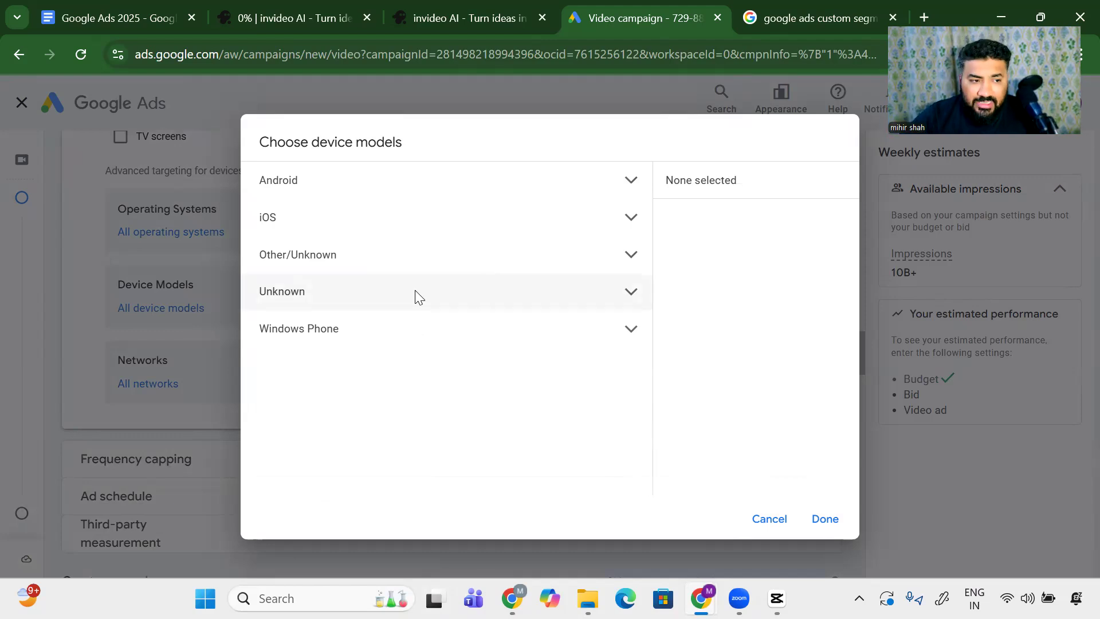
pyautogui.click(572, 218)
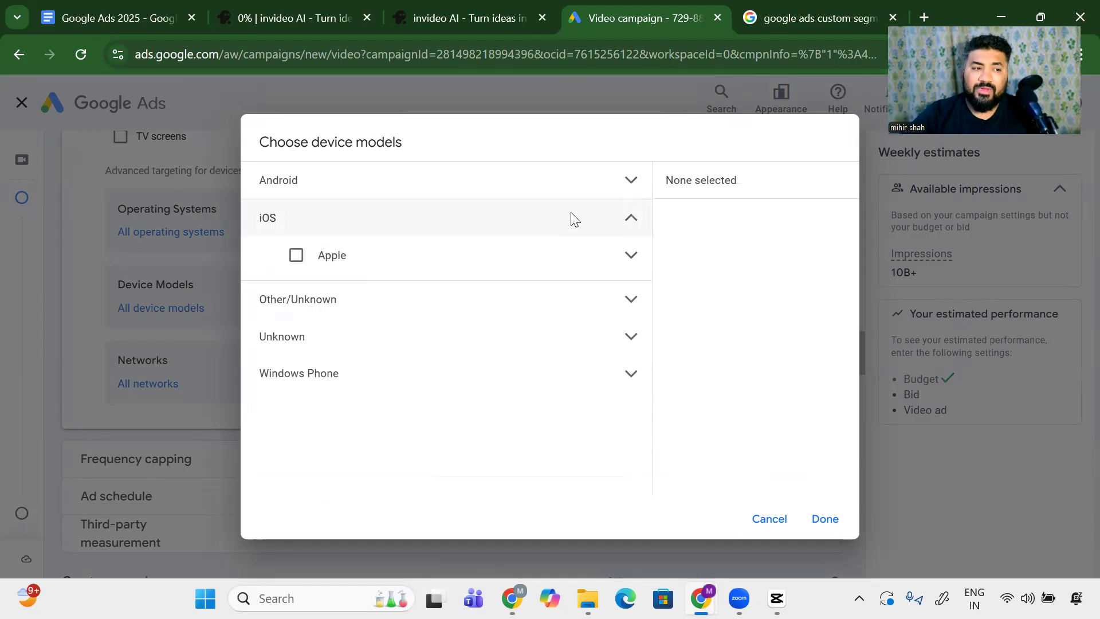
pyautogui.click(632, 256)
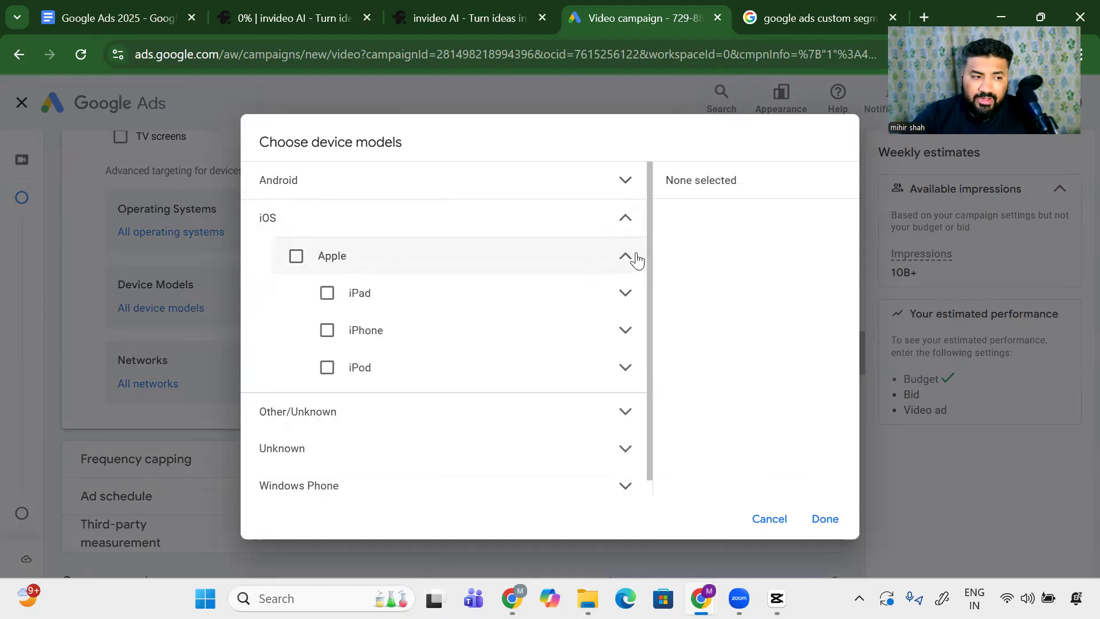
pyautogui.click(326, 332)
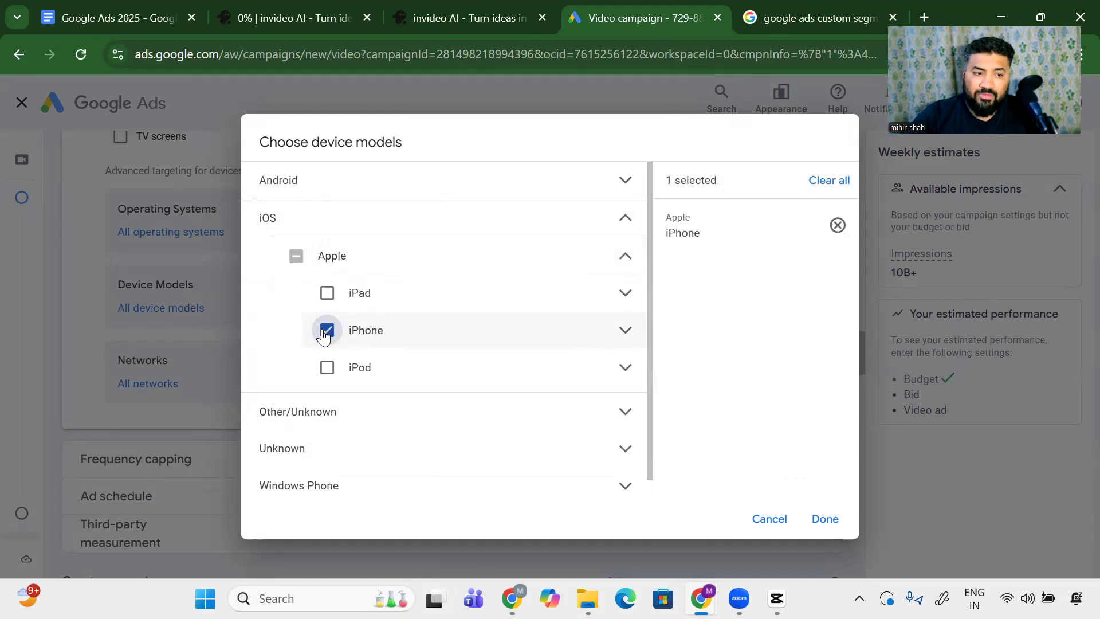
pyautogui.click(625, 330)
pyautogui.scroll(-3, 447, 377)
pyautogui.scroll(-9, 416, 395)
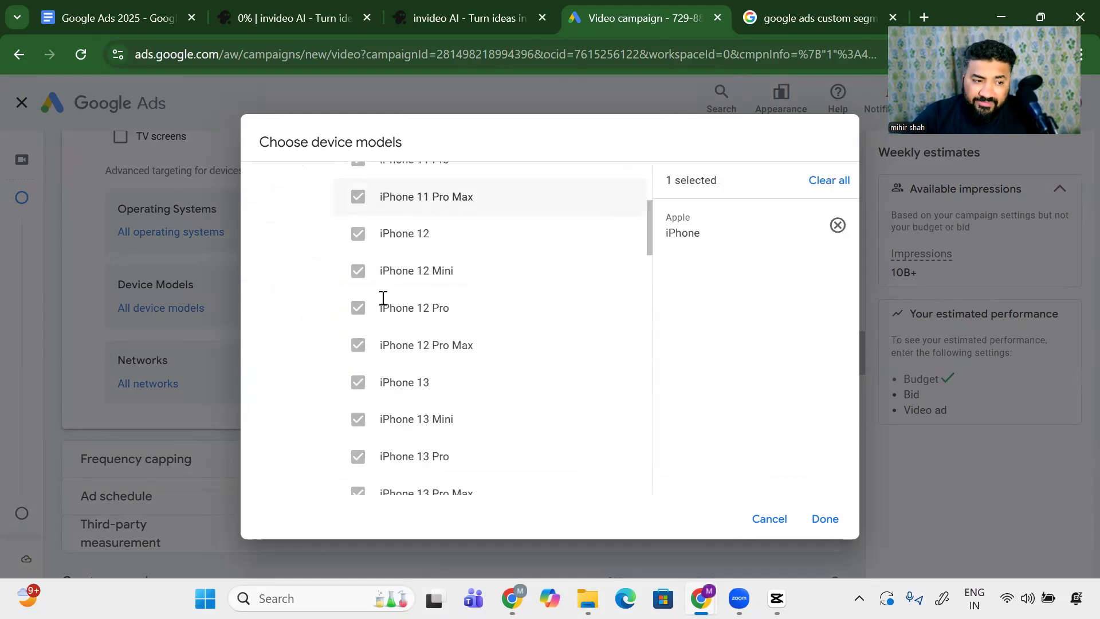
pyautogui.scroll(8, 357, 302)
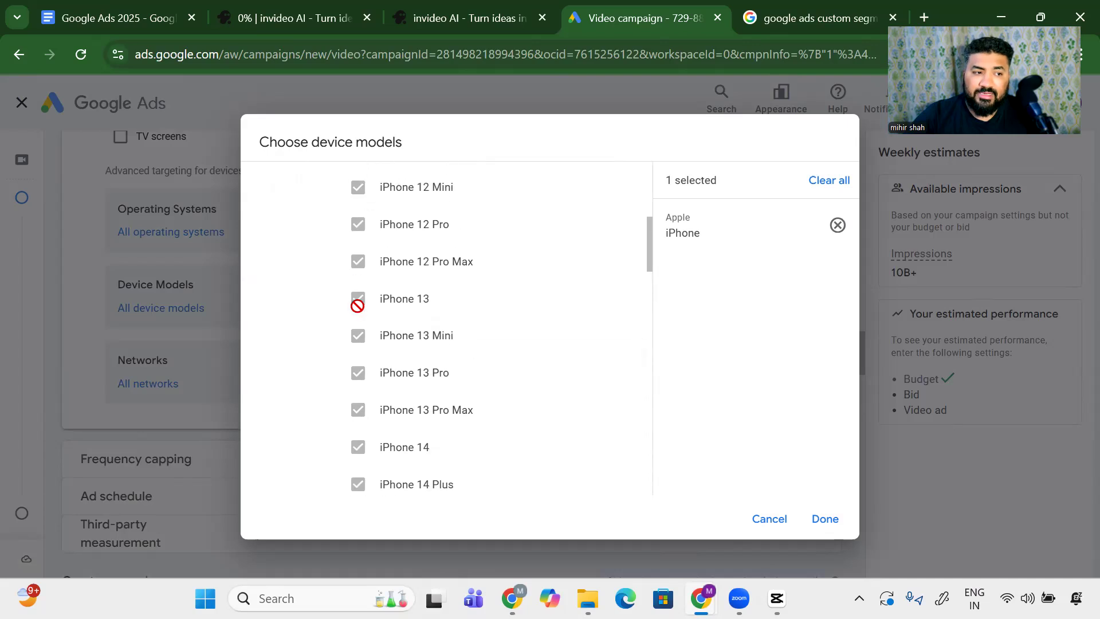
pyautogui.click(327, 246)
# Find the iPhone 16 series in the device models and select iPhone 16 Pro Max, 16 Pro, 16 Plus and 16
pyautogui.scroll(-15, 404, 331)
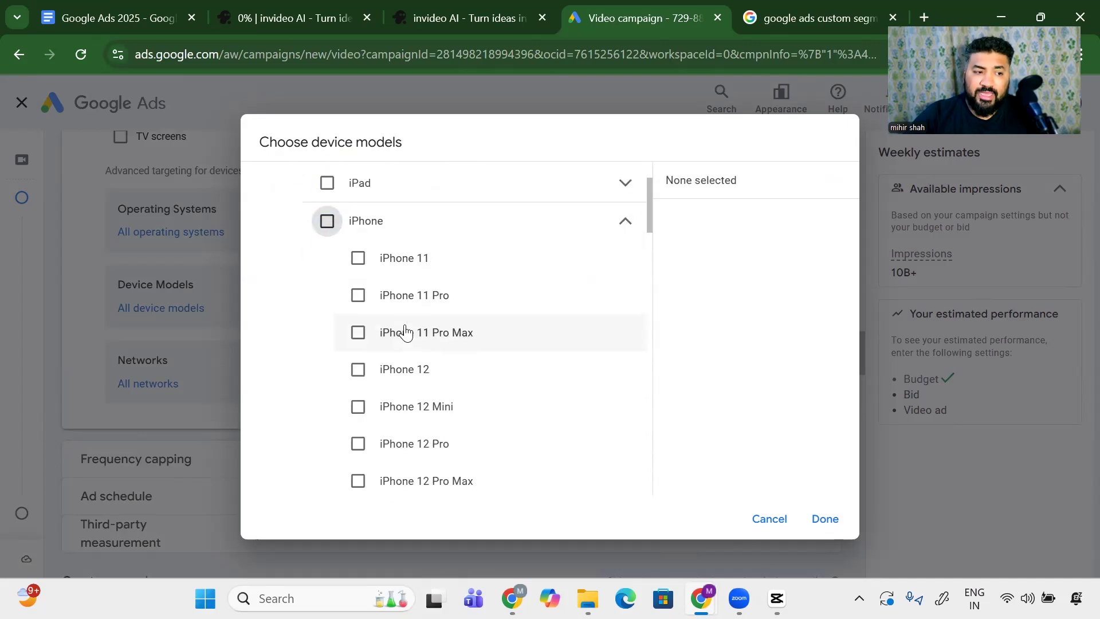
pyautogui.scroll(-15, 405, 331)
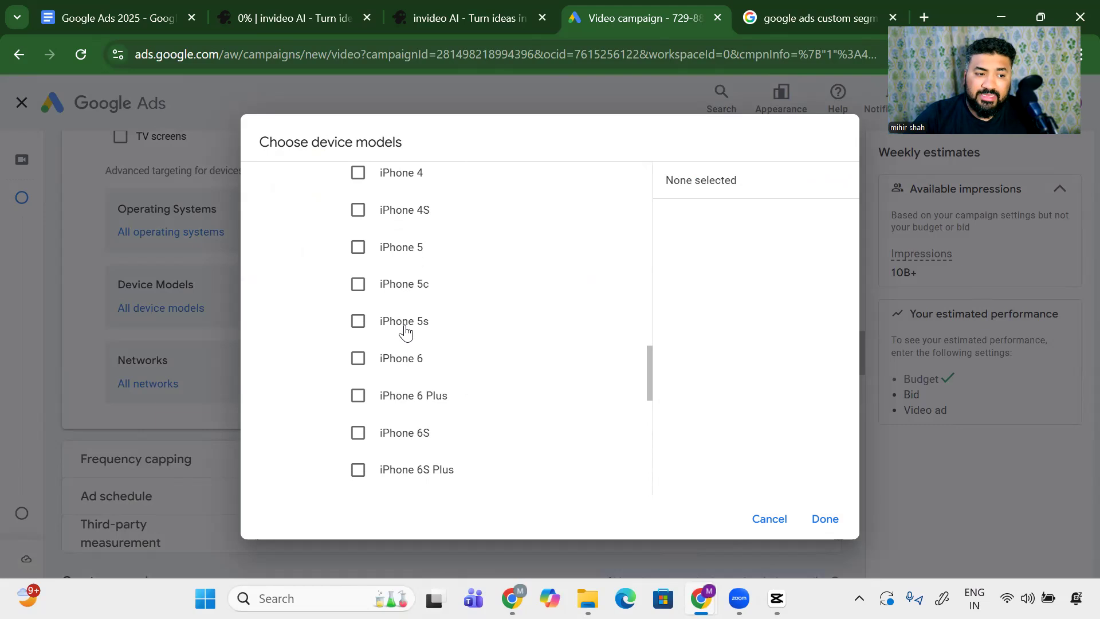
pyautogui.scroll(10, 405, 331)
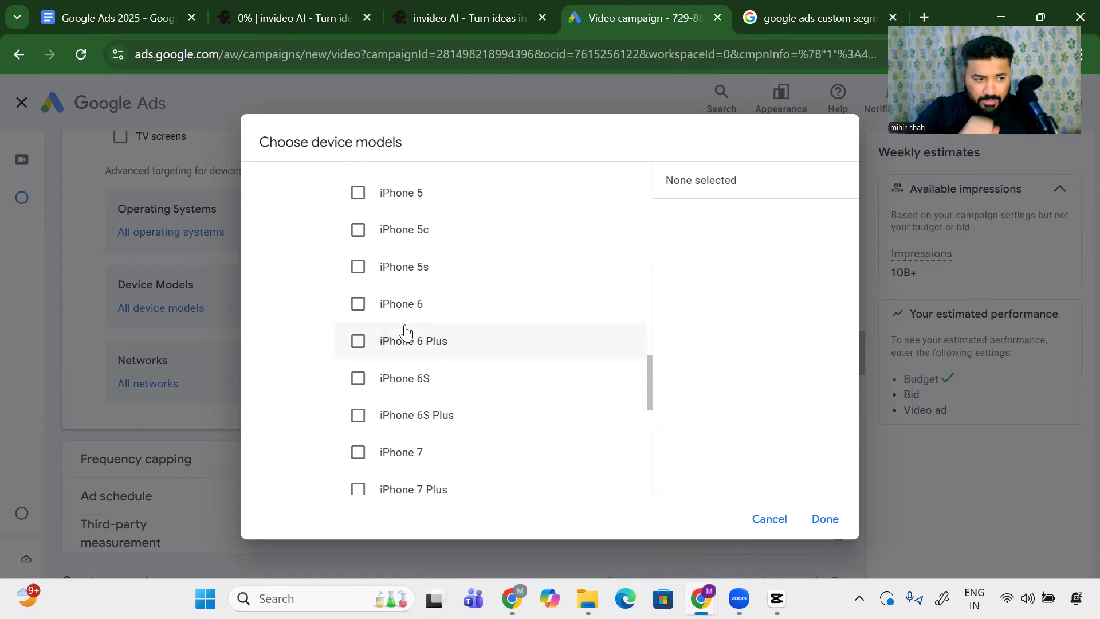
pyautogui.scroll(5, 405, 331)
pyautogui.scroll(3, 404, 332)
pyautogui.scroll(-2, 399, 338)
pyautogui.click(358, 313)
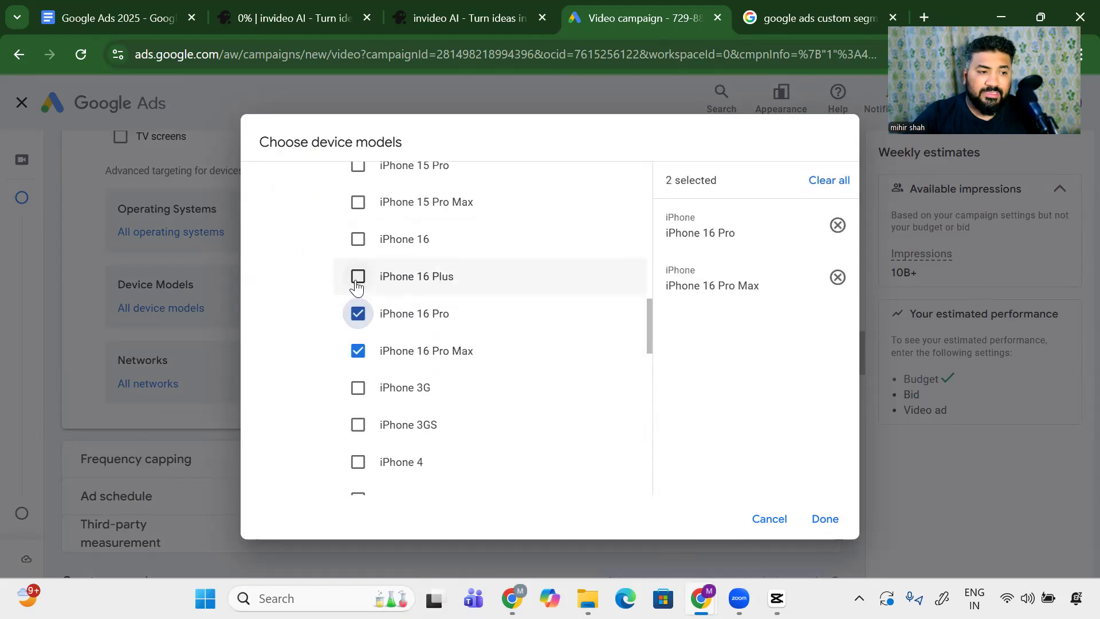
pyautogui.click(358, 276)
pyautogui.click(357, 239)
# Try adding iPhone 15 Pro Max, 15 Pro, 15 Plus and 15 to the chosen device models, and cancel the selection
pyautogui.scroll(1, 356, 252)
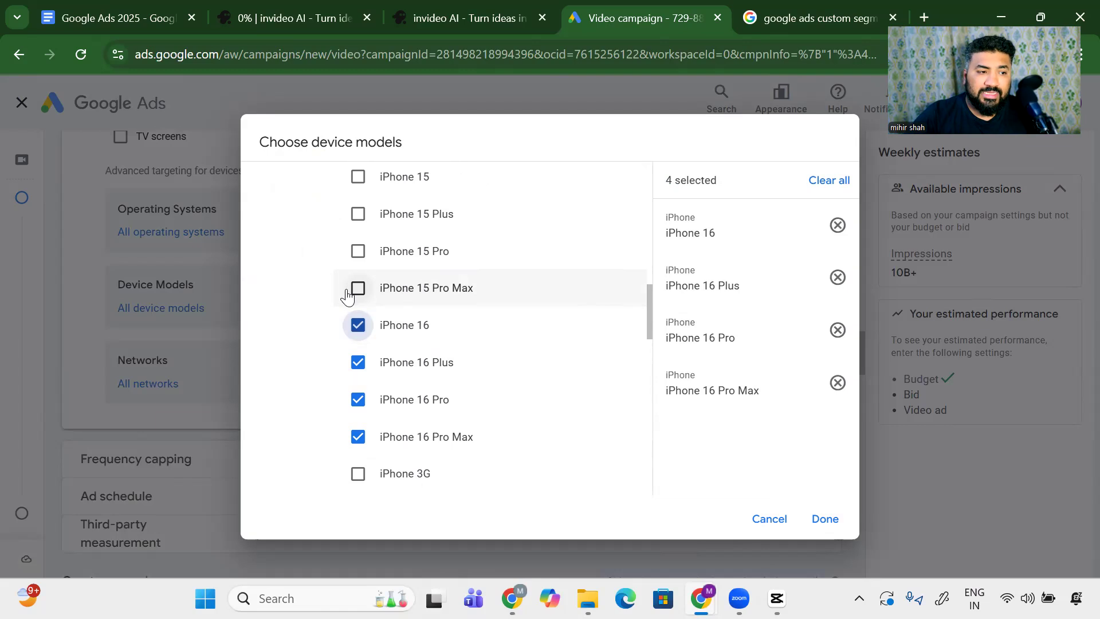
pyautogui.click(358, 287)
pyautogui.click(358, 251)
pyautogui.click(357, 214)
pyautogui.scroll(2, 353, 260)
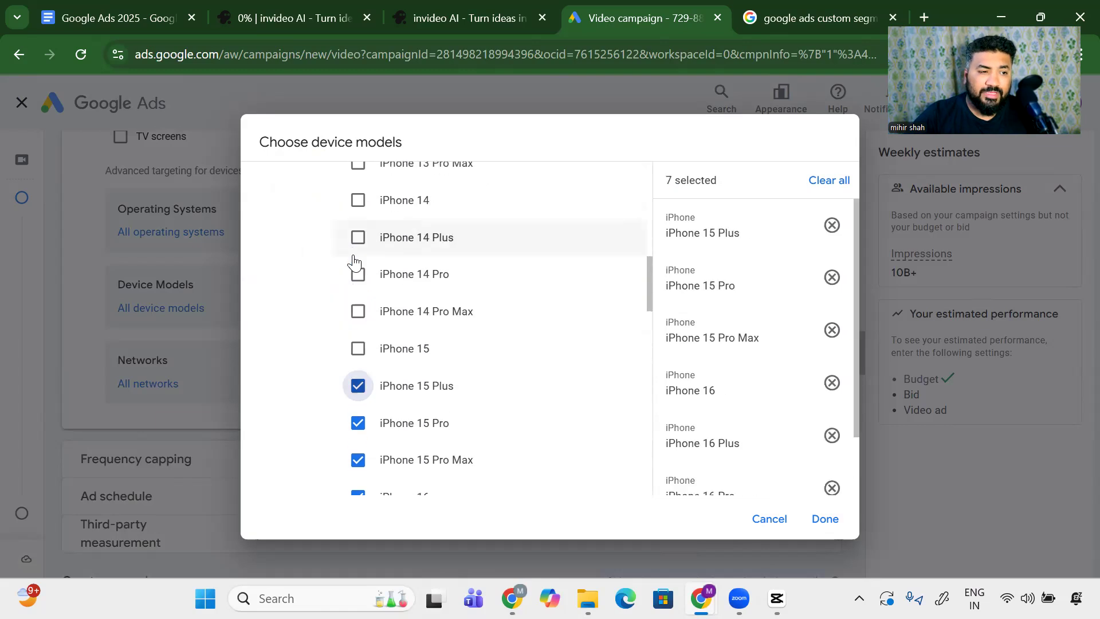
pyautogui.click(357, 349)
pyautogui.scroll(-2, 751, 355)
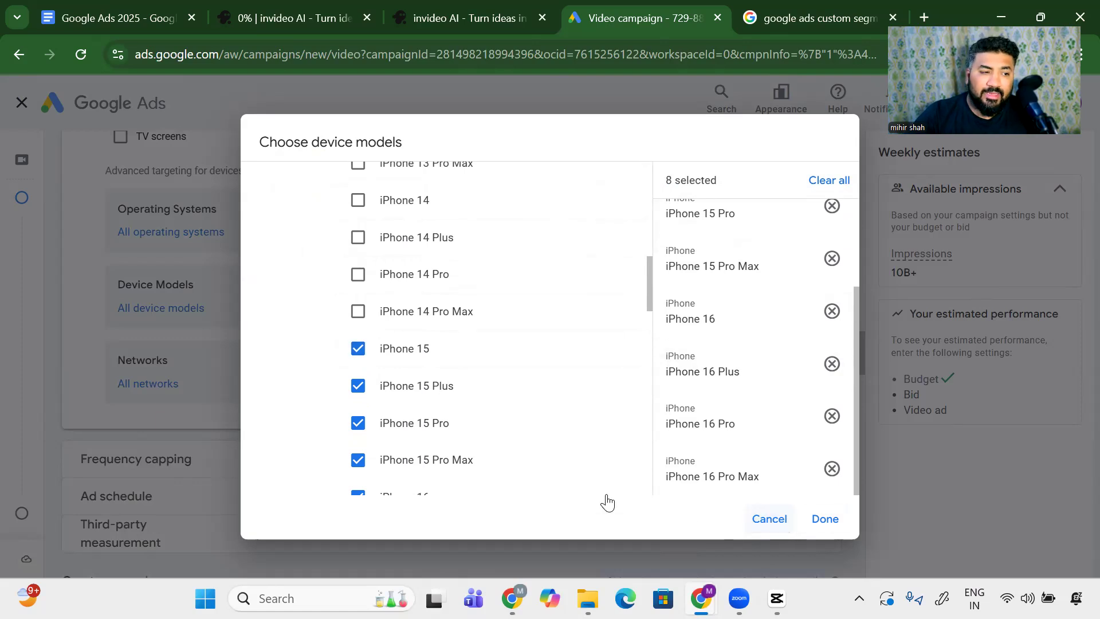
pyautogui.press('Escape')
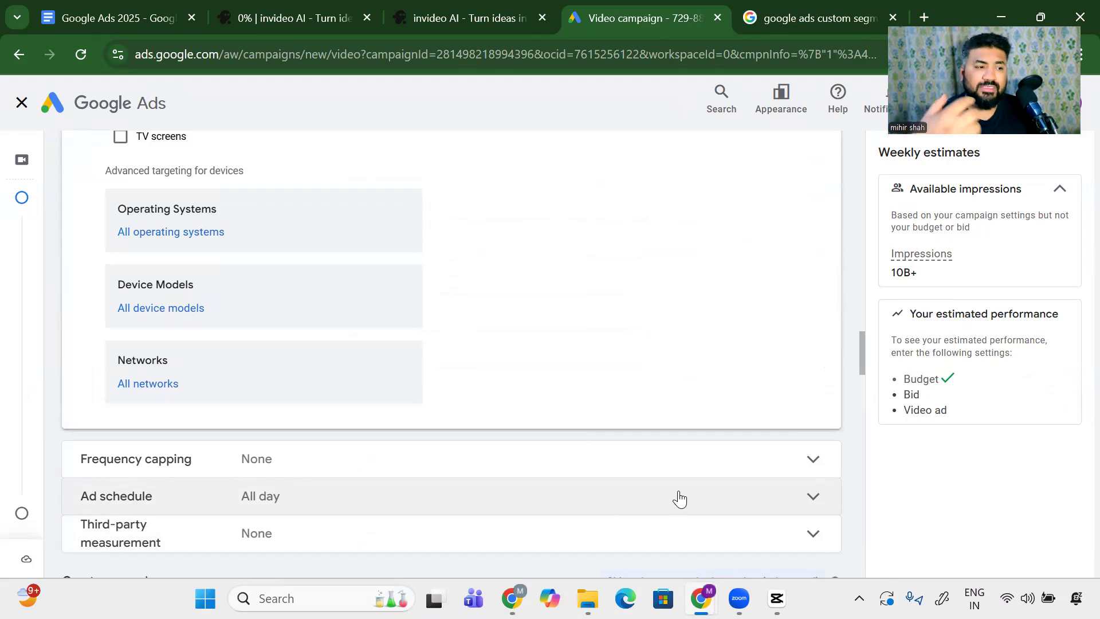
# Examine the Wifi and India carrier options for network targeting, and close them without choosing any network
pyautogui.click(143, 383)
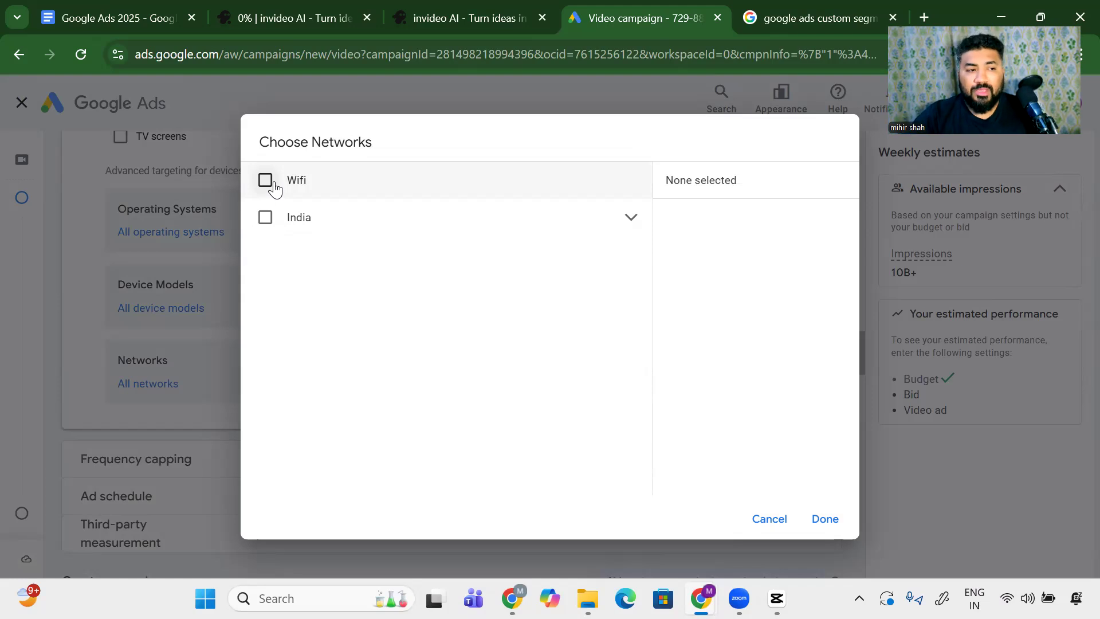
pyautogui.click(267, 182)
pyautogui.click(267, 182)
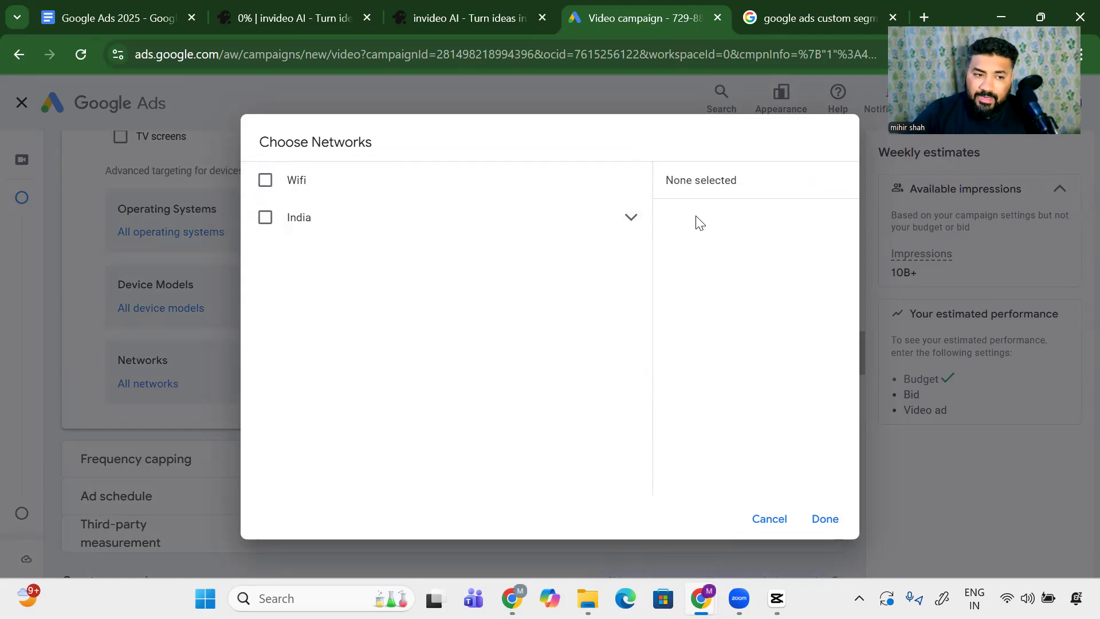
pyautogui.click(632, 219)
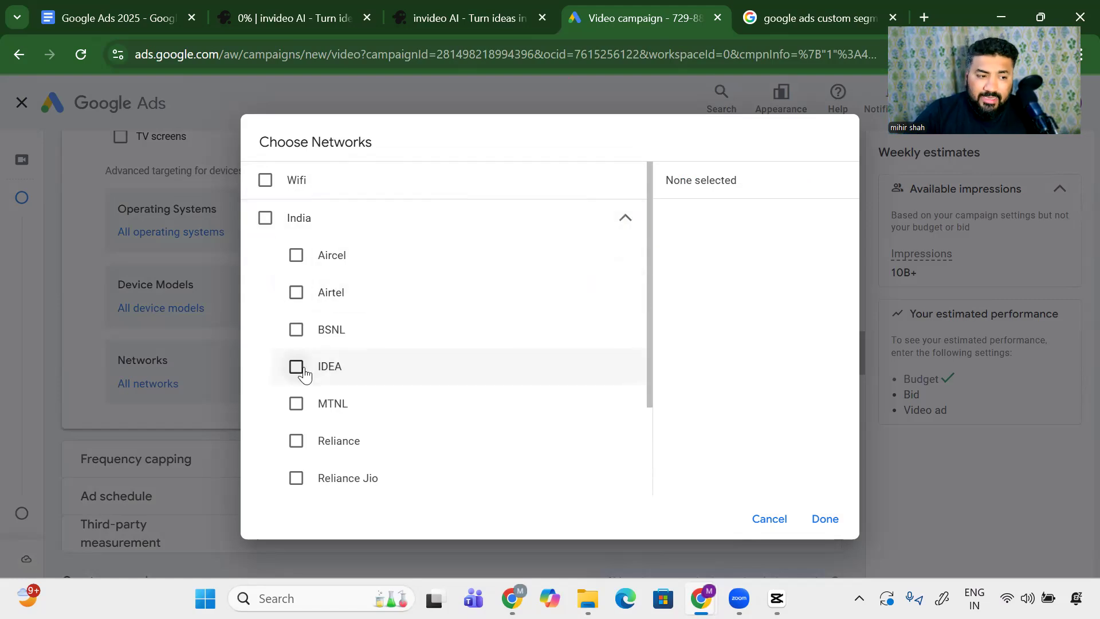
pyautogui.scroll(-2, 297, 381)
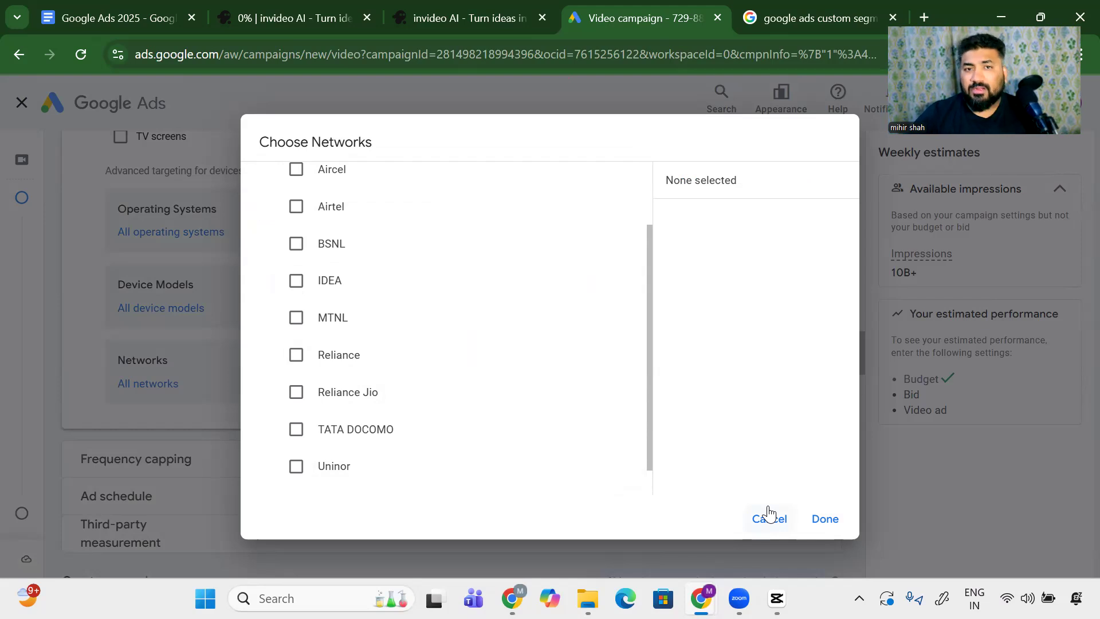
pyautogui.click(778, 518)
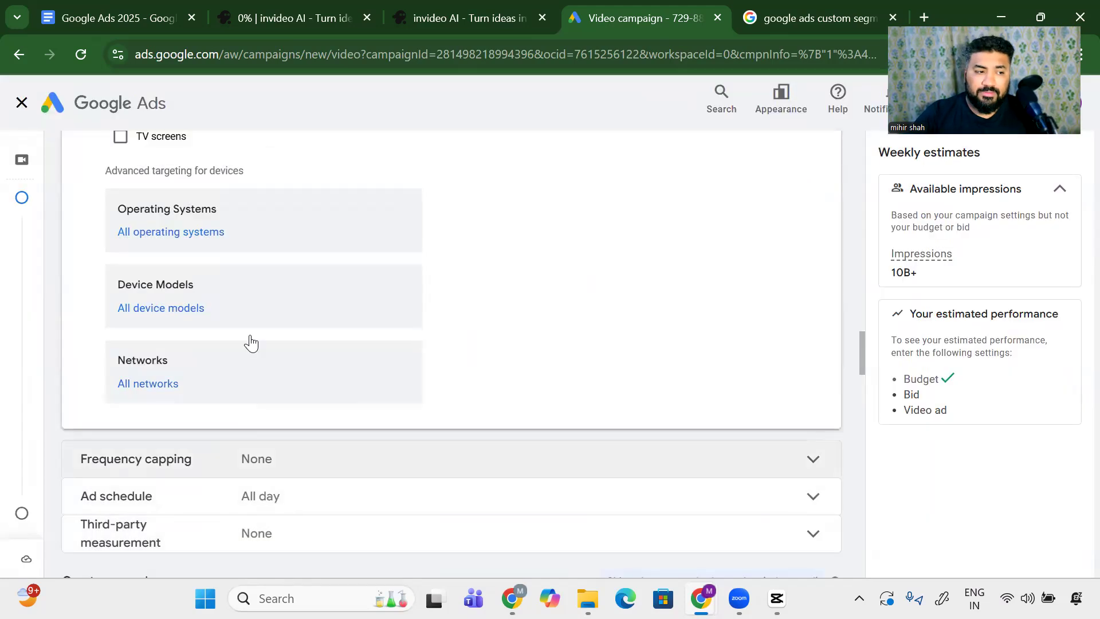
# Expand the Frequency capping settings and turn on Cap impression frequency
pyautogui.scroll(-3, 264, 335)
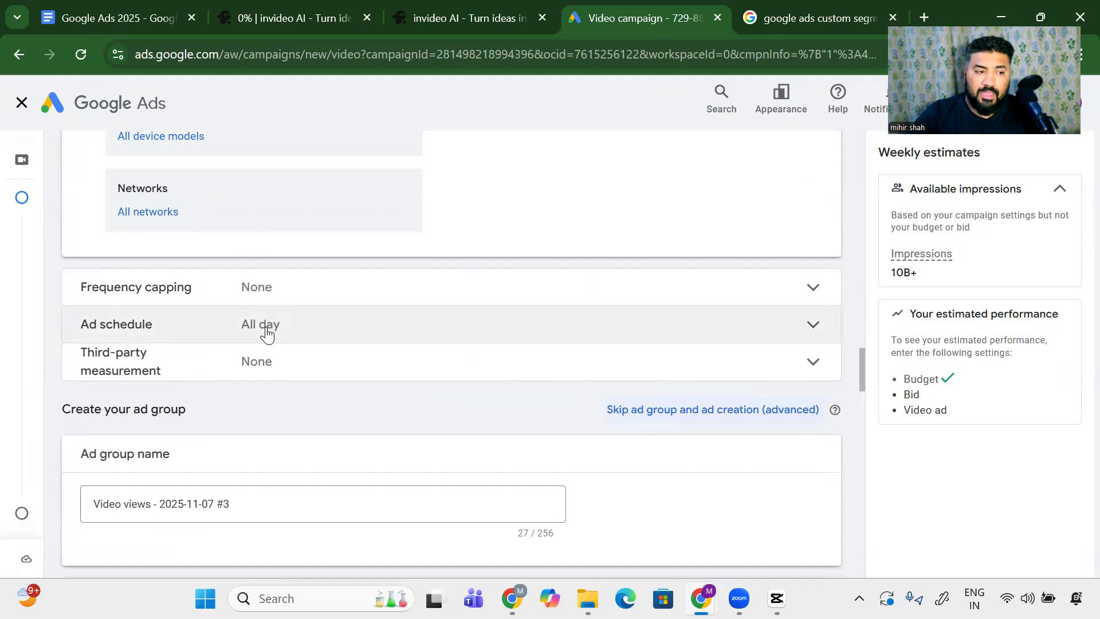
pyautogui.click(274, 288)
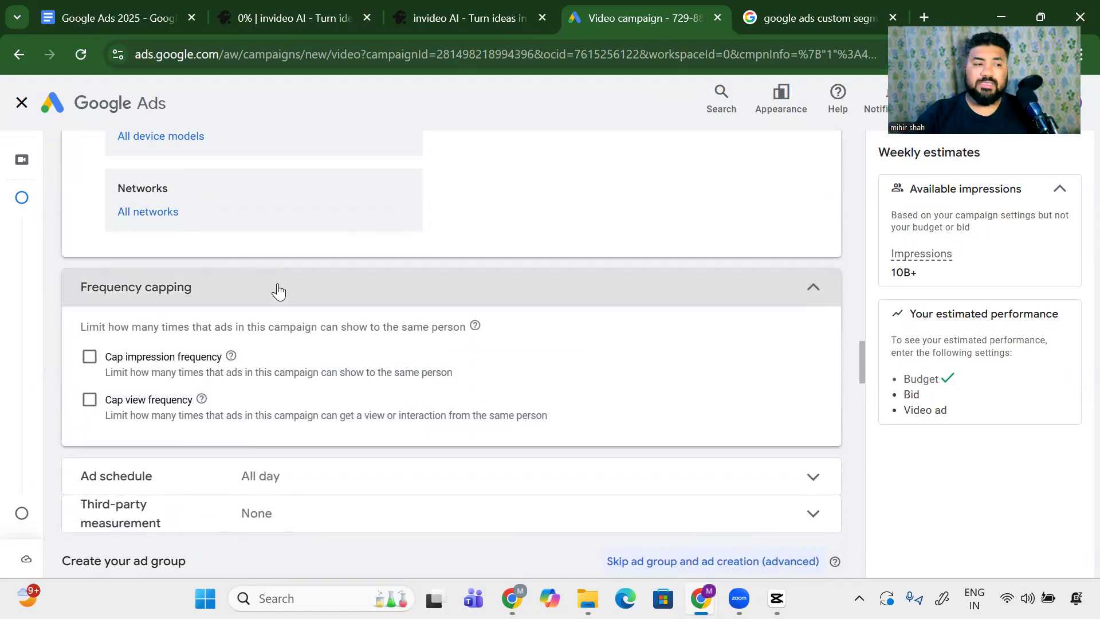
pyautogui.moveTo(118, 399); pyautogui.dragTo(212, 400)
pyautogui.moveTo(113, 356); pyautogui.dragTo(180, 361)
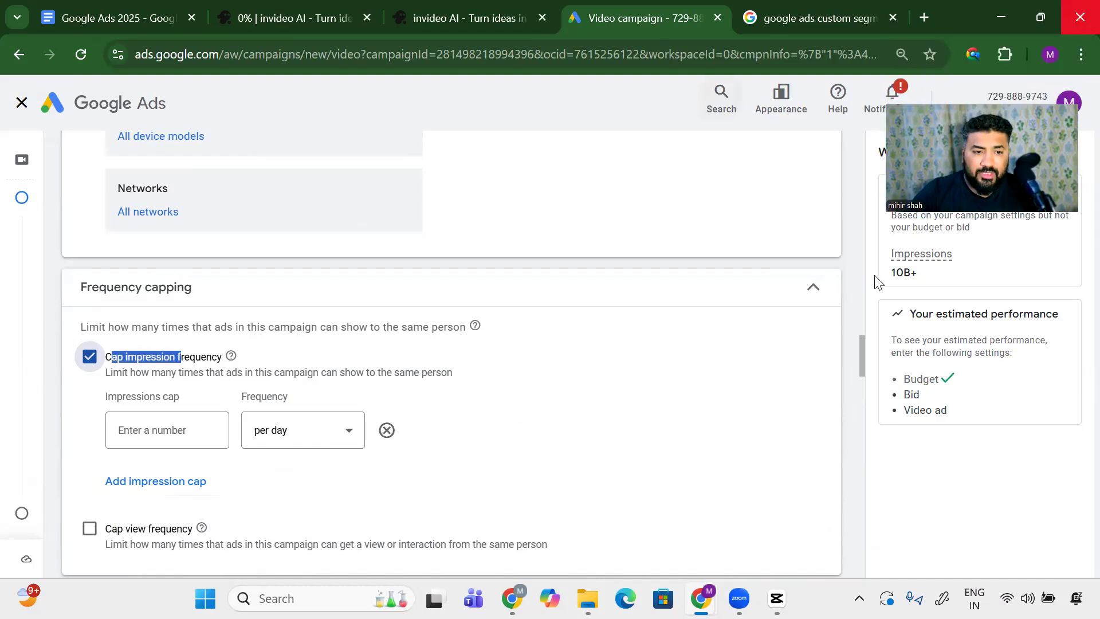
# Open a new incognito browser window and load YouTube in it
pyautogui.click(1049, 55)
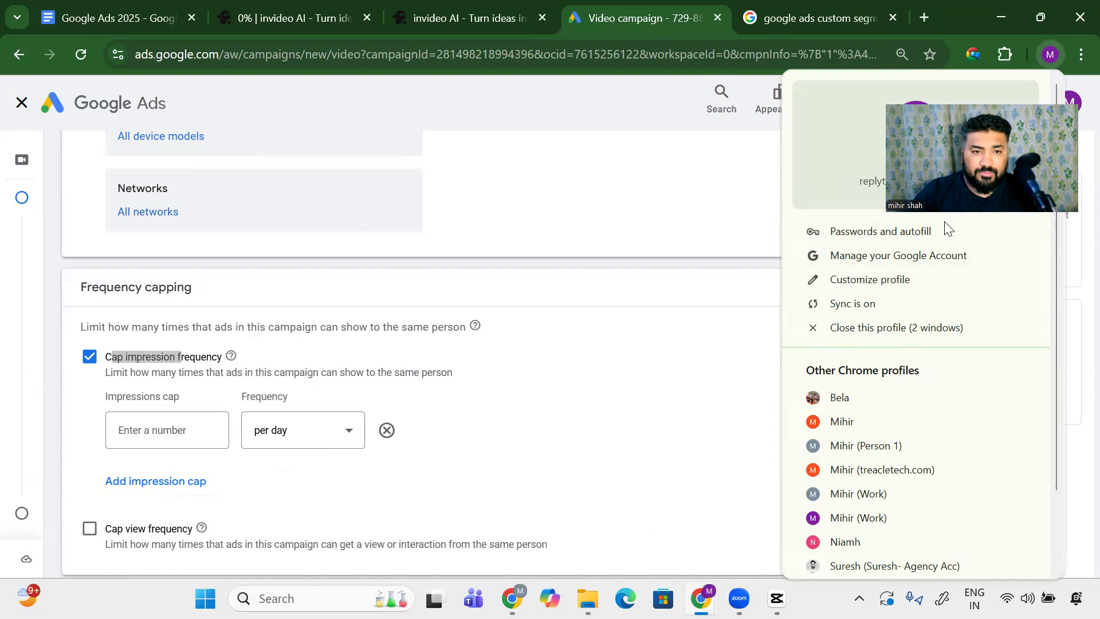
pyautogui.click(1082, 55)
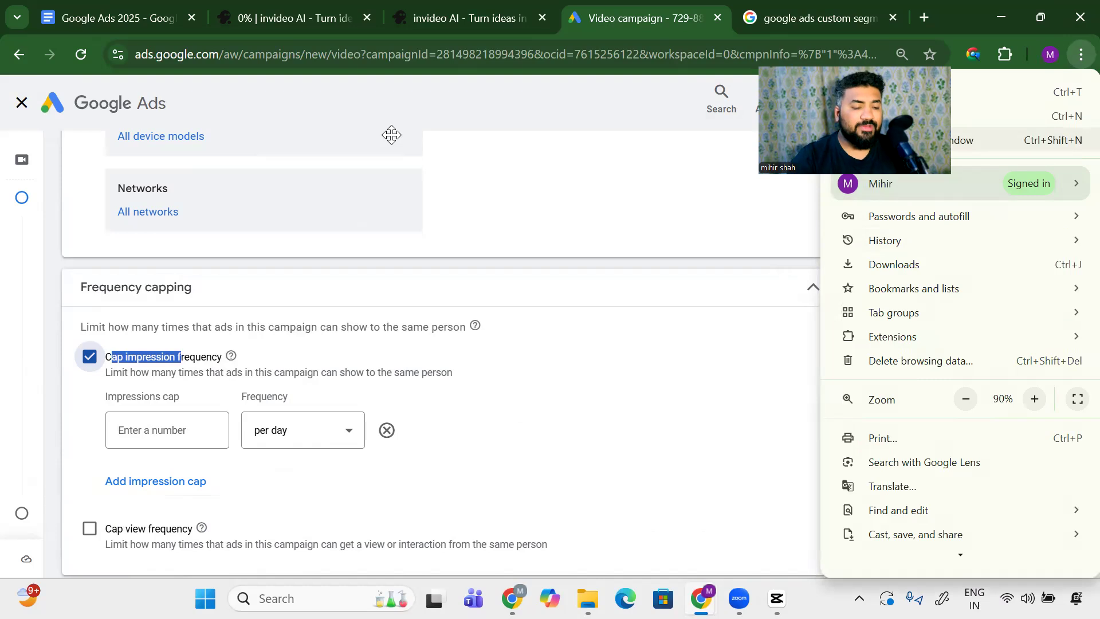
pyautogui.click(917, 139)
pyautogui.write('youtub')
pyautogui.press('Return')
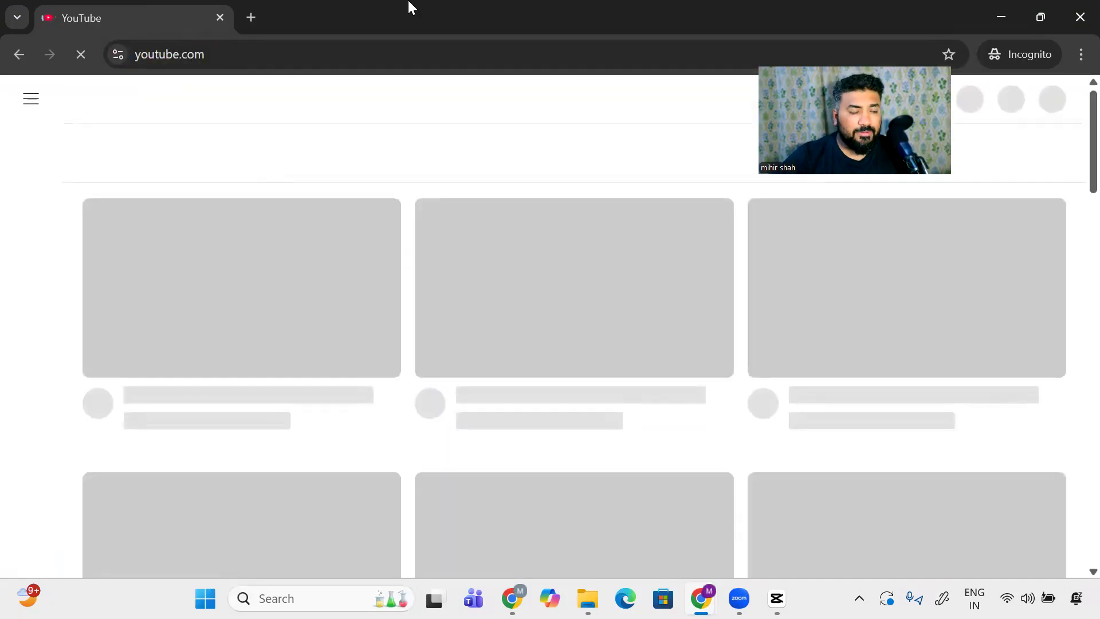
# Search YouTube for "wedding planners in mumbai"
pyautogui.click(343, 99)
pyautogui.write('wedding planners ')
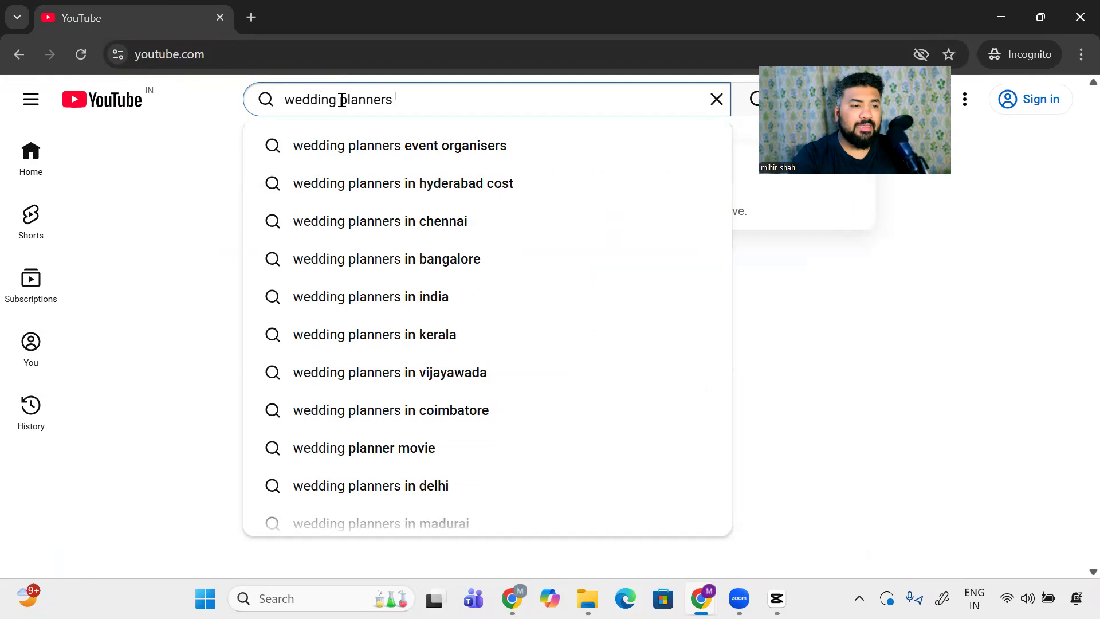
pyautogui.write('in mumbai')
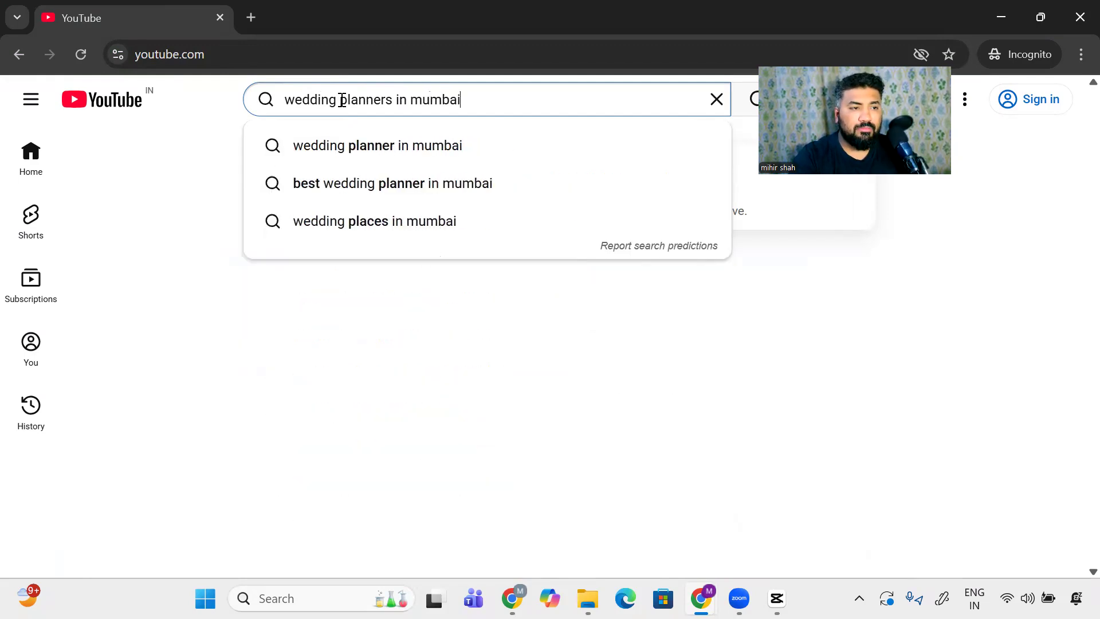
pyautogui.press('Return')
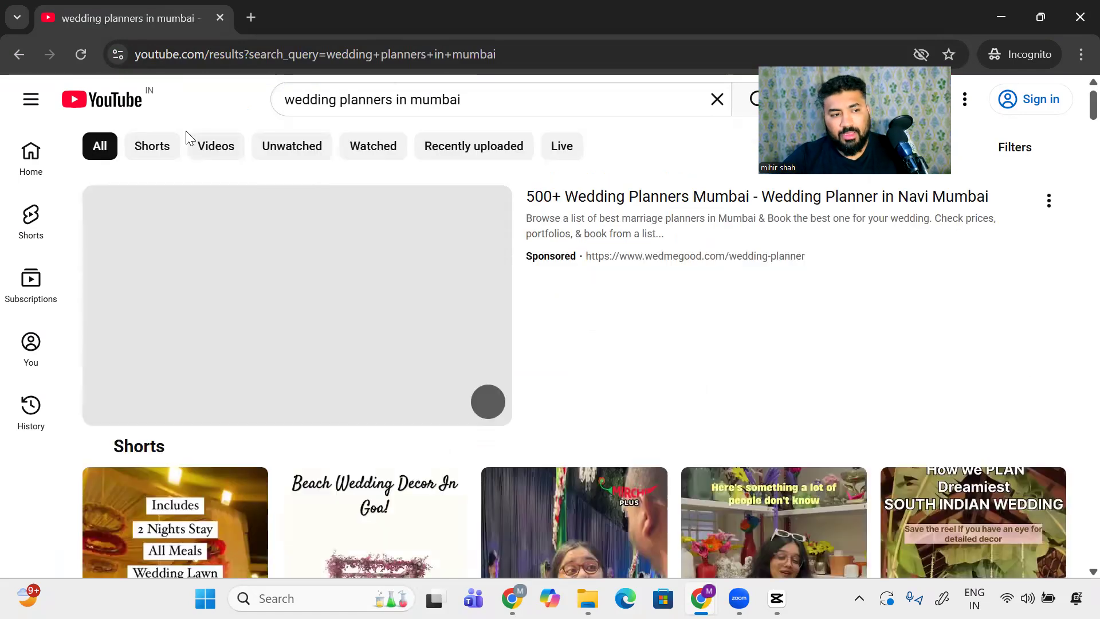
# Look through the search results and open the video Top 5 Event Planner Near Me In Navi Mumbai
pyautogui.moveTo(447, 237)
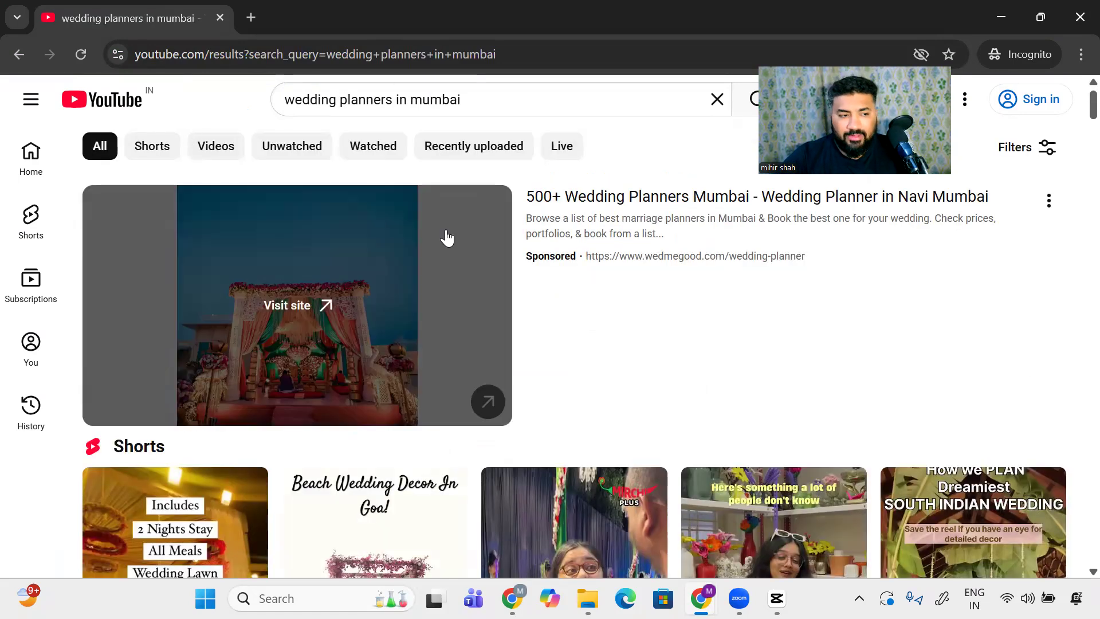
pyautogui.scroll(-2, 412, 350)
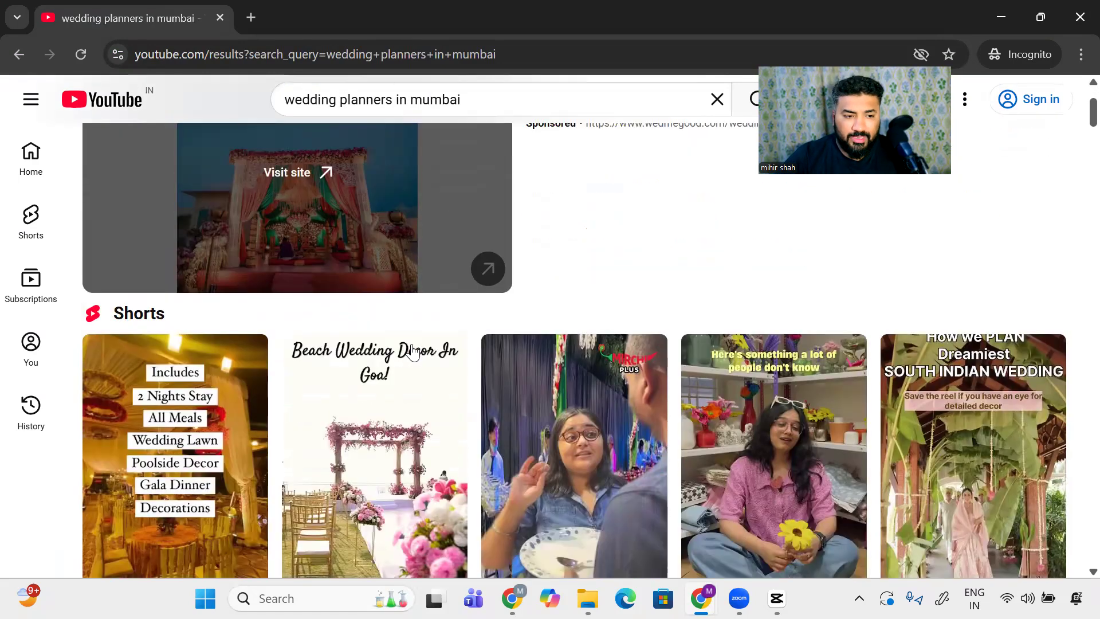
pyautogui.scroll(-5, 413, 351)
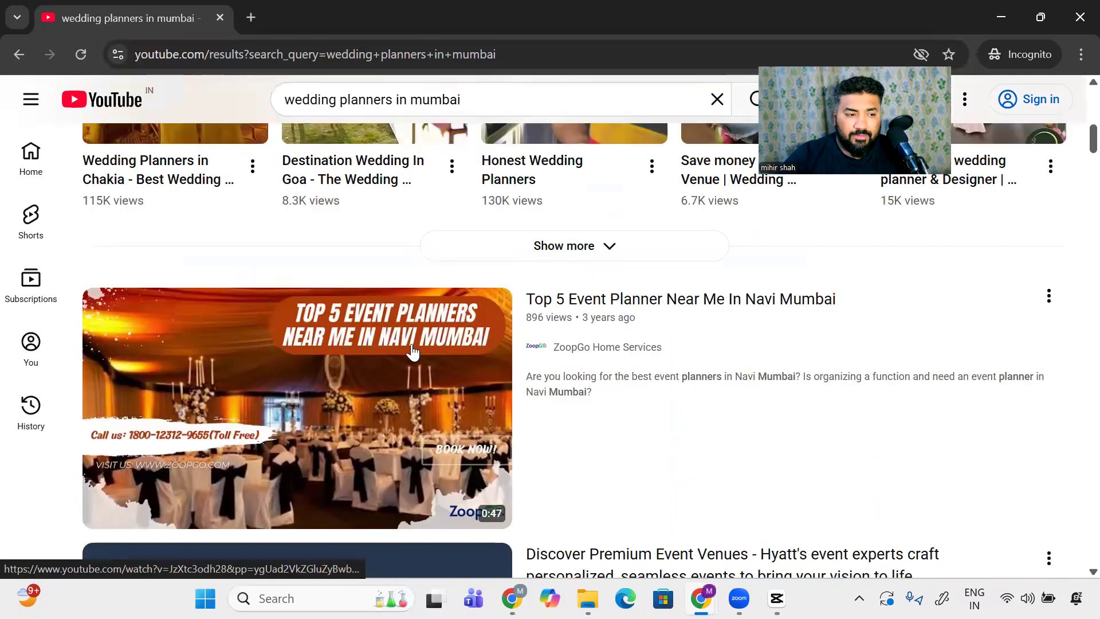
pyautogui.scroll(-1, 333, 312)
pyautogui.click(333, 314)
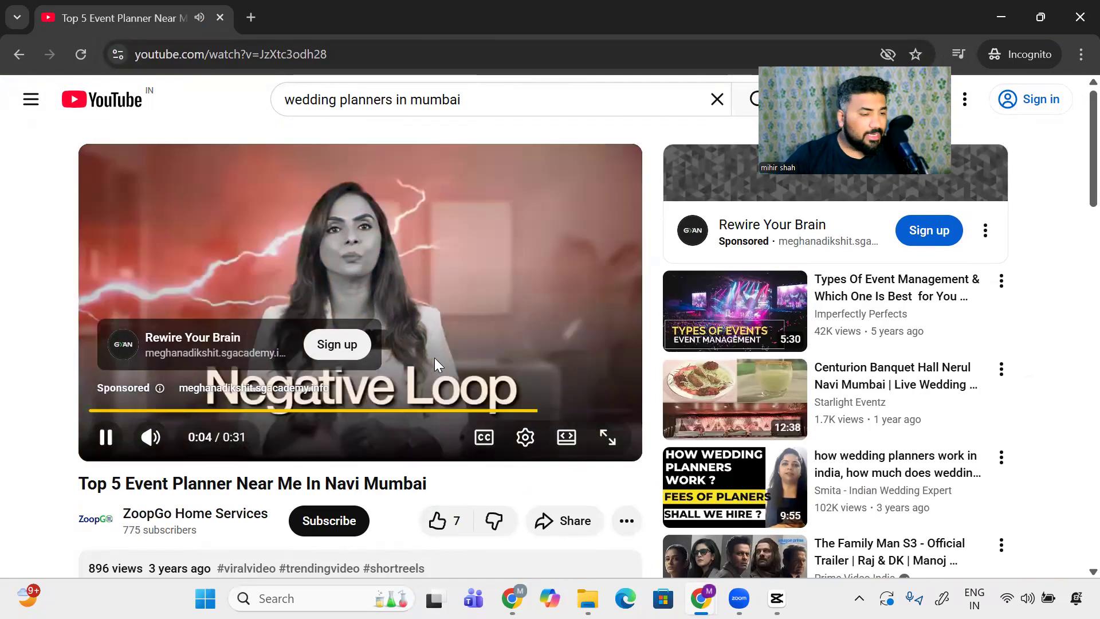
# Pause the playback, skip ahead in the event planner video, and examine the suggested videos and comments
pyautogui.click(109, 434)
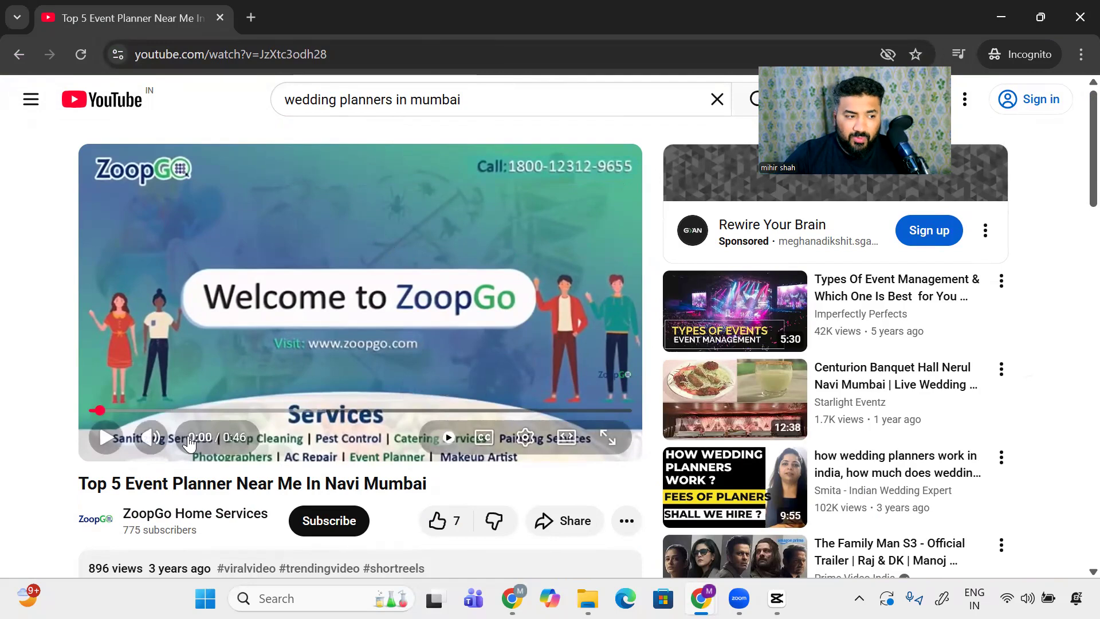
pyautogui.click(106, 437)
pyautogui.click(127, 410)
pyautogui.click(199, 411)
pyautogui.click(120, 441)
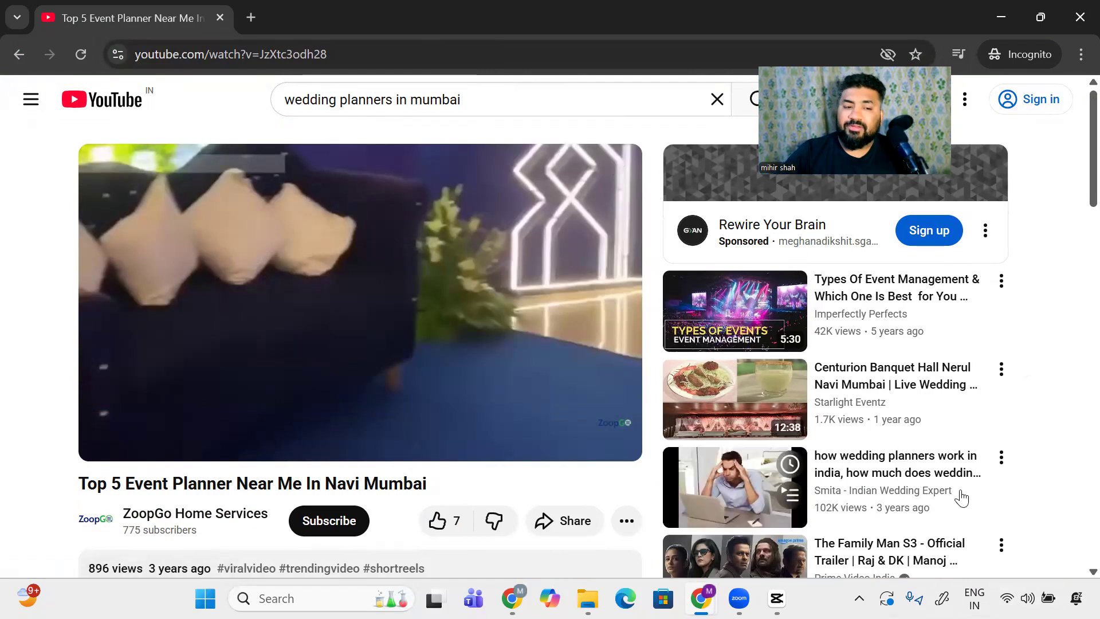
pyautogui.scroll(-4, 958, 496)
pyautogui.scroll(-1, 950, 464)
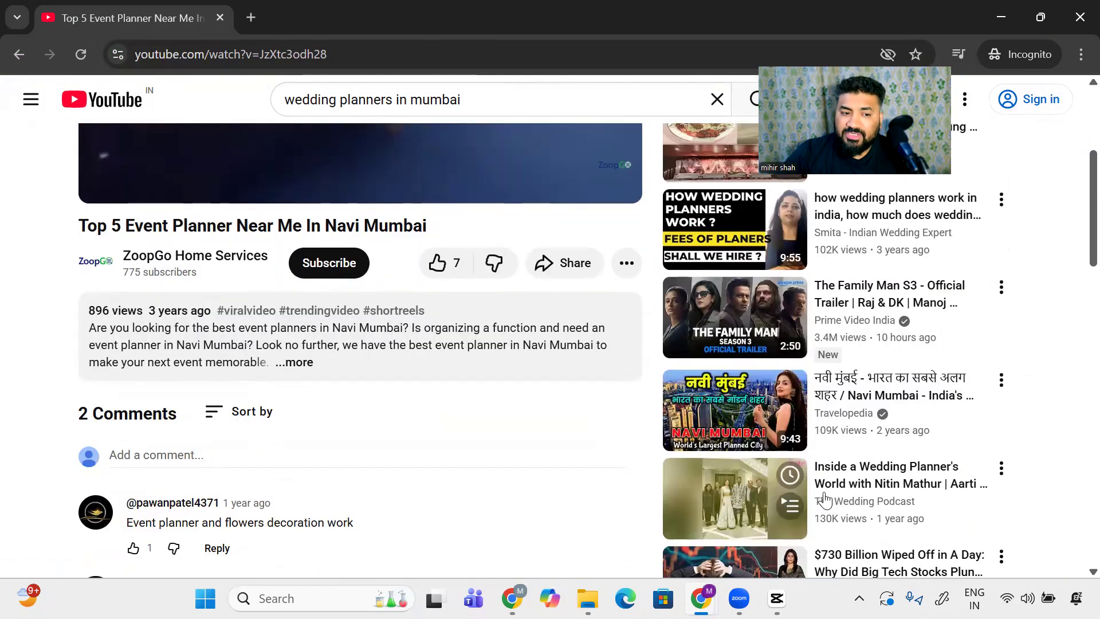
pyautogui.scroll(-3, 876, 487)
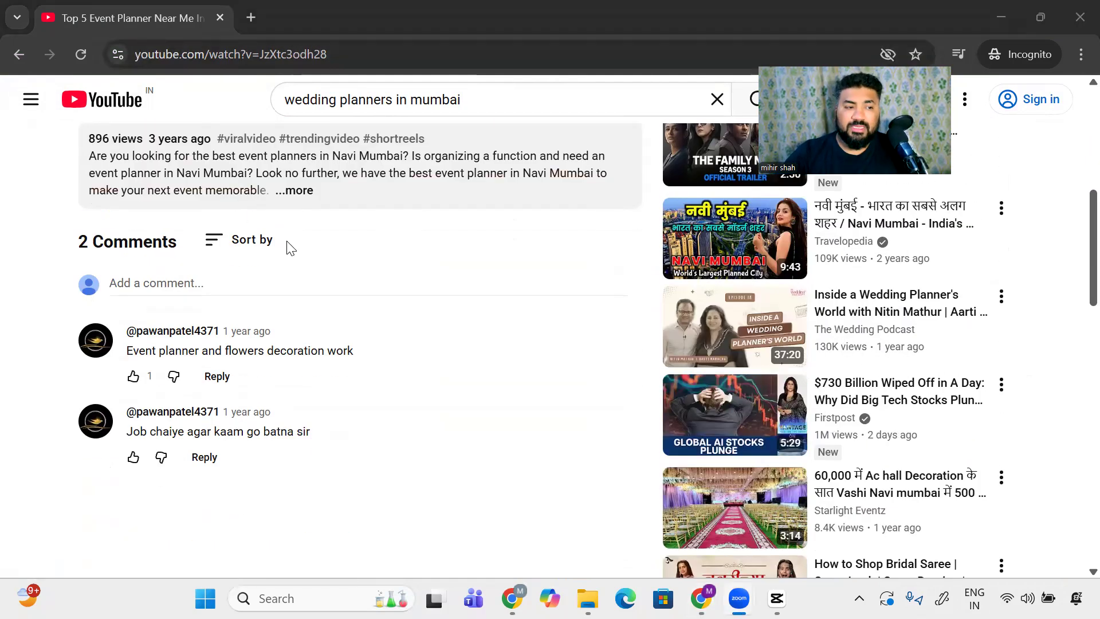
# Switch back to the Google Ads campaign and leave Cap impression frequency turned off
pyautogui.hotkey('alt', 'Tab')
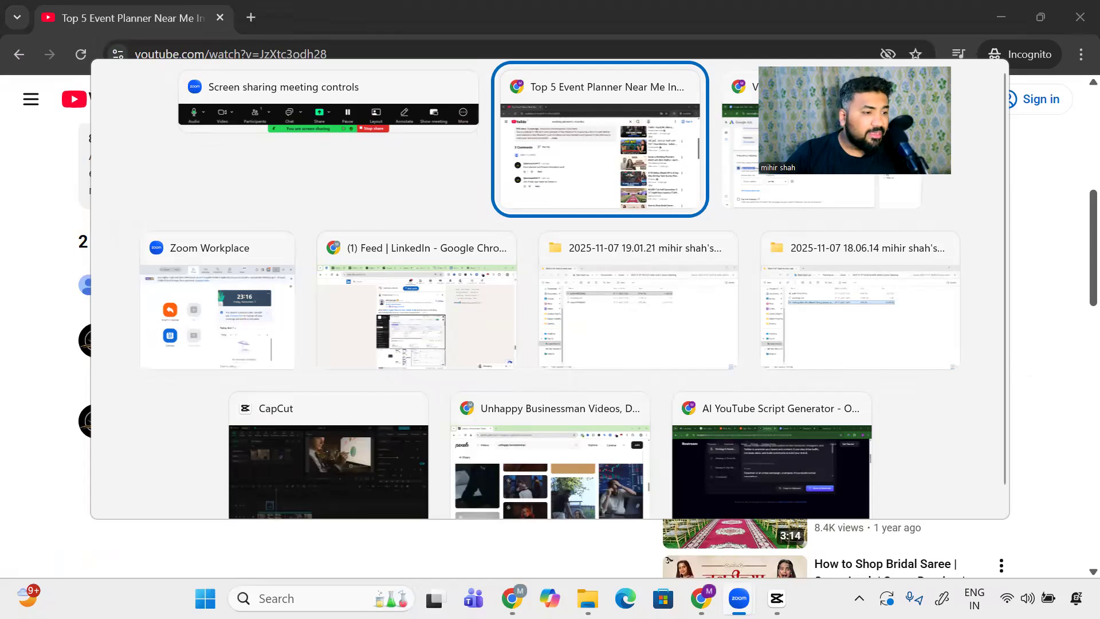
pyautogui.hotkey('alt', 'Tab')
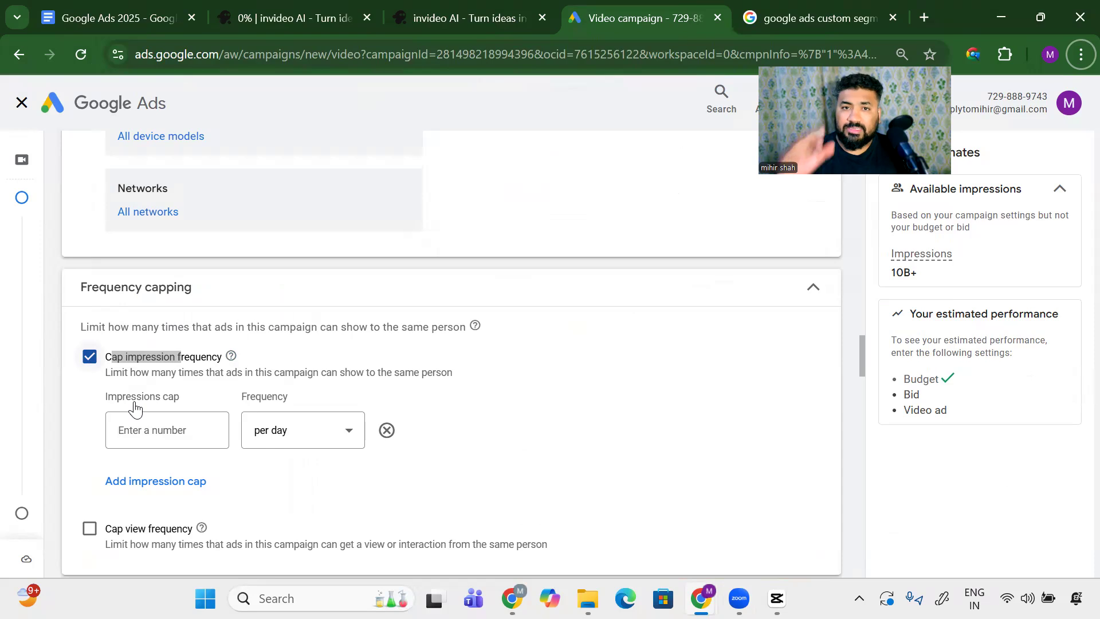
pyautogui.press('space')
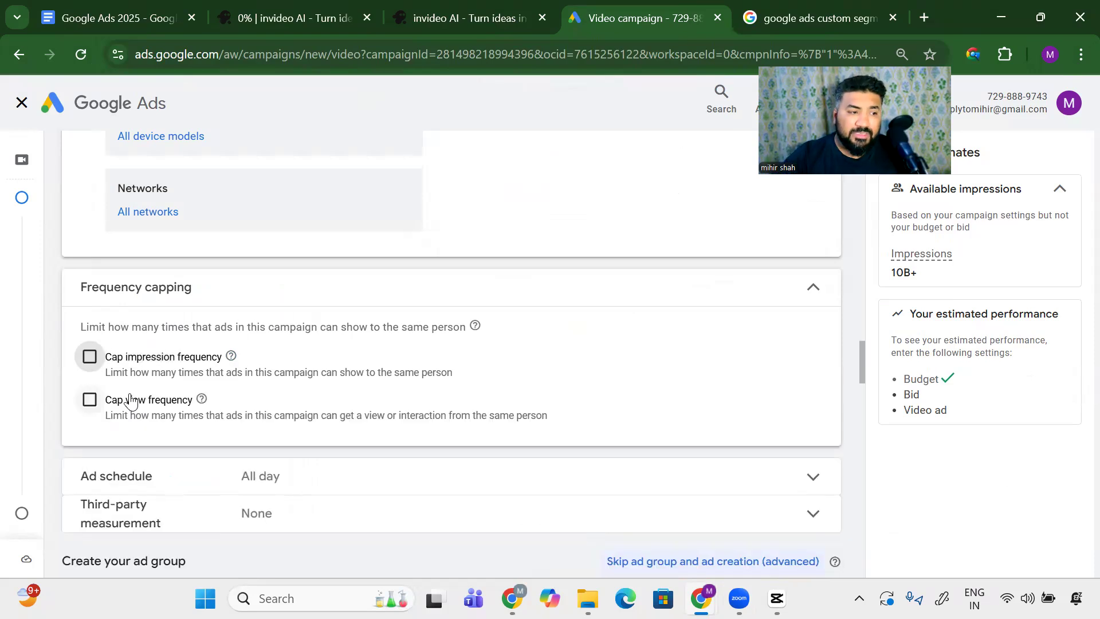
pyautogui.moveTo(123, 359); pyautogui.dragTo(203, 365)
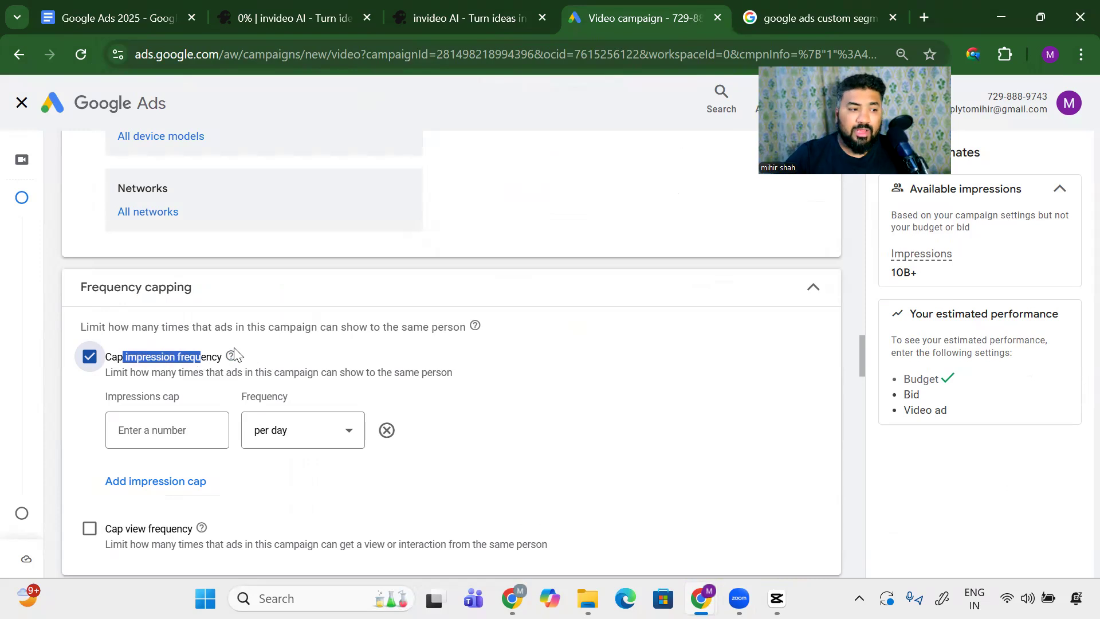
pyautogui.click(90, 357)
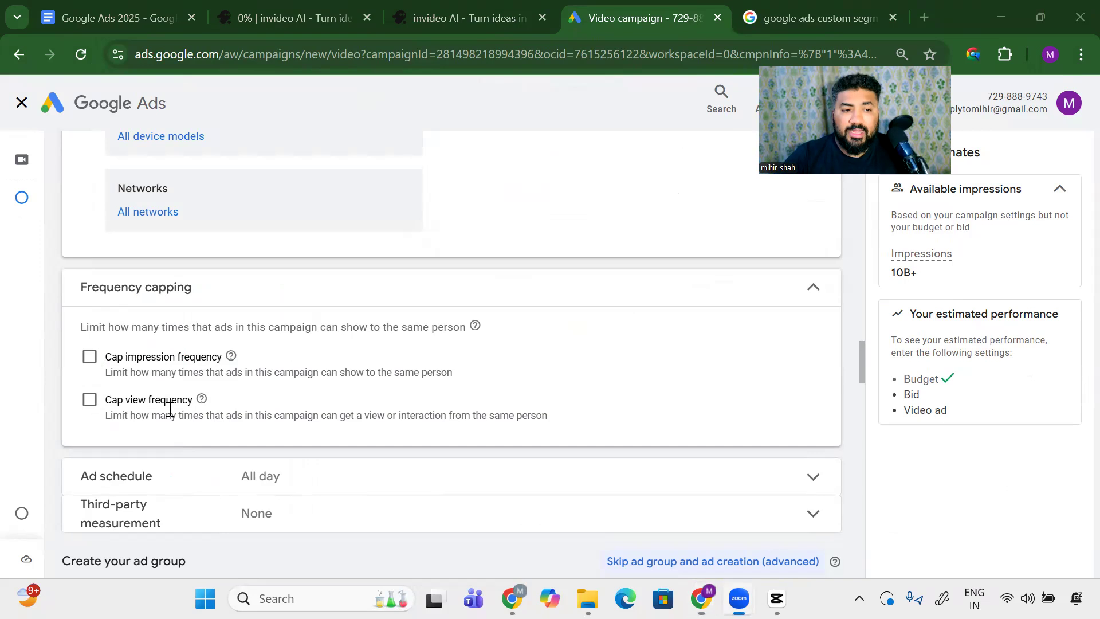
# Switch to the YouTube event planner video to view it, and return to the Google Ads campaign
pyautogui.hotkey('alt', 'Tab')
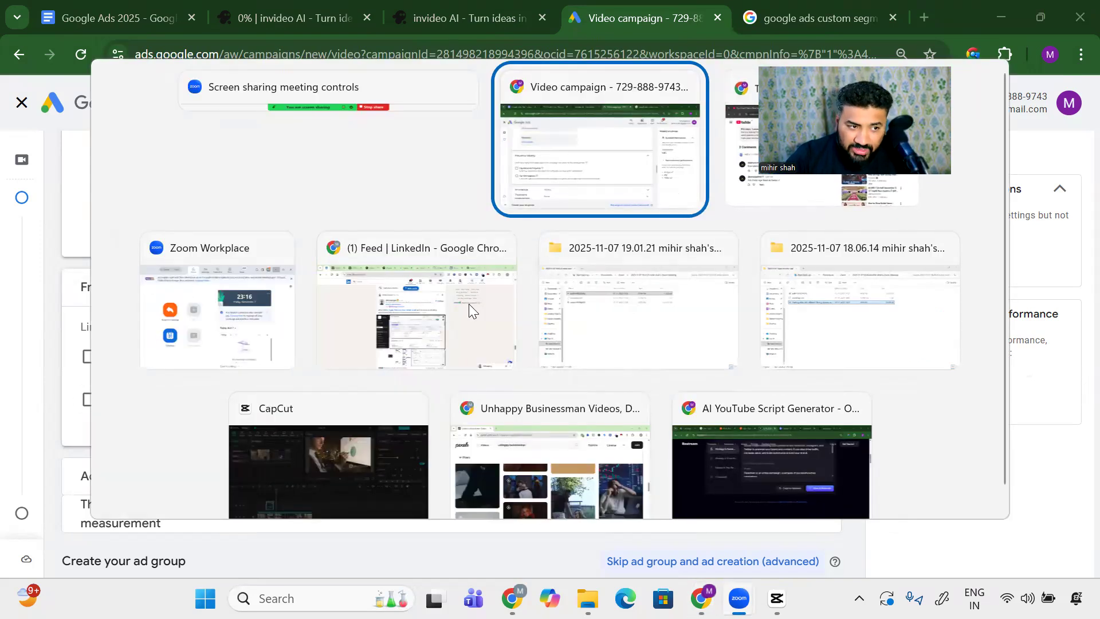
pyautogui.click(797, 172)
pyautogui.hotkey('alt', 'Tab')
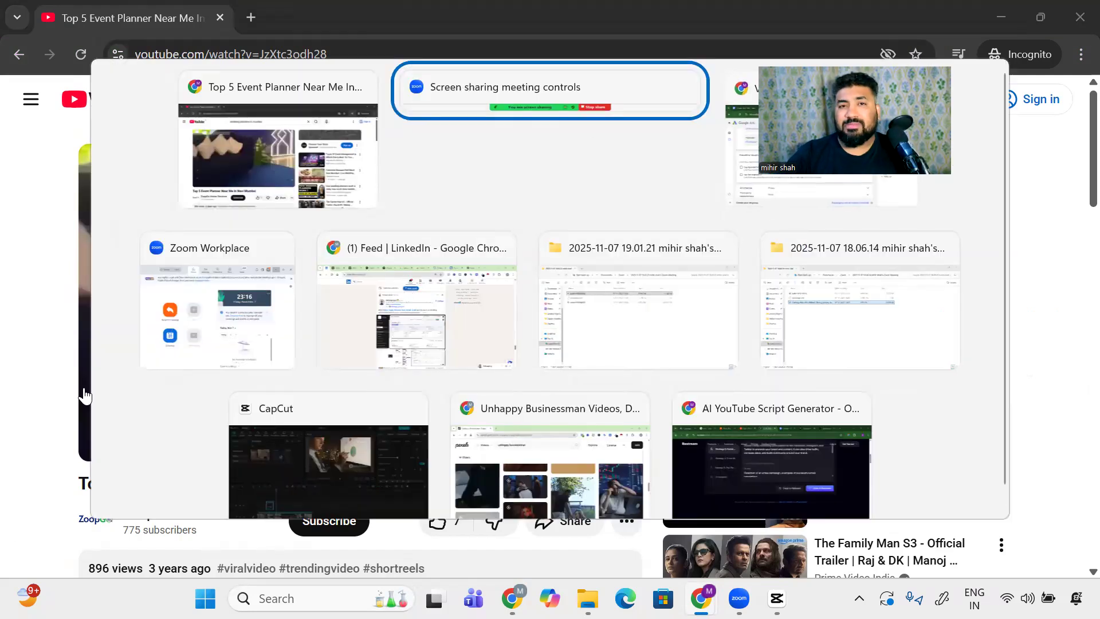
pyautogui.hotkey('alt', 'Tab')
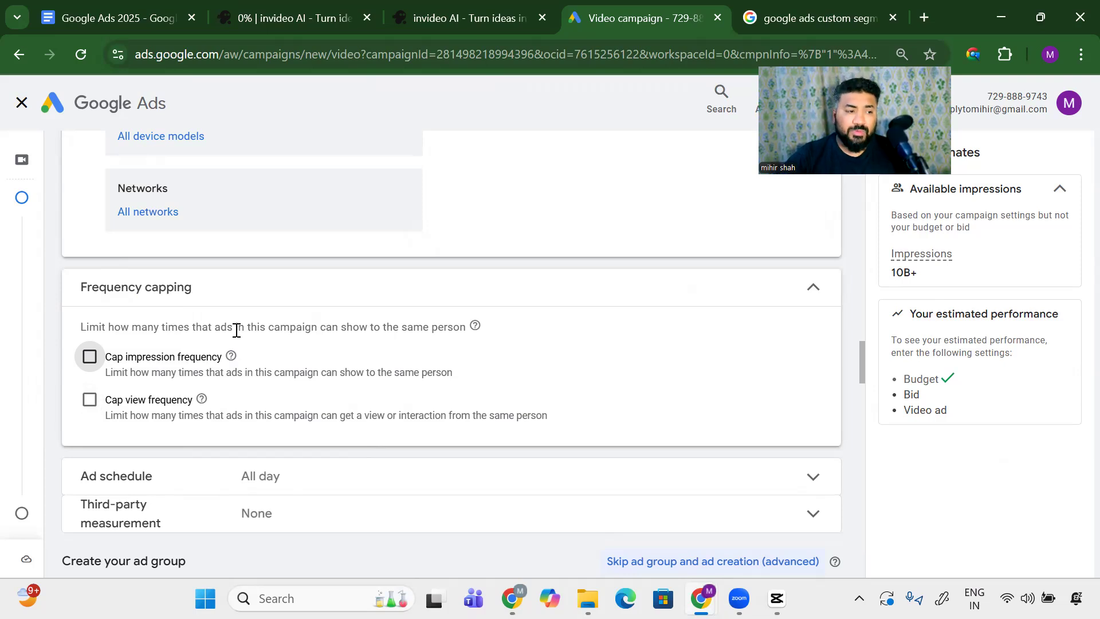
# Enable Cap view frequency and limit it to 3 views per week
pyautogui.click(95, 406)
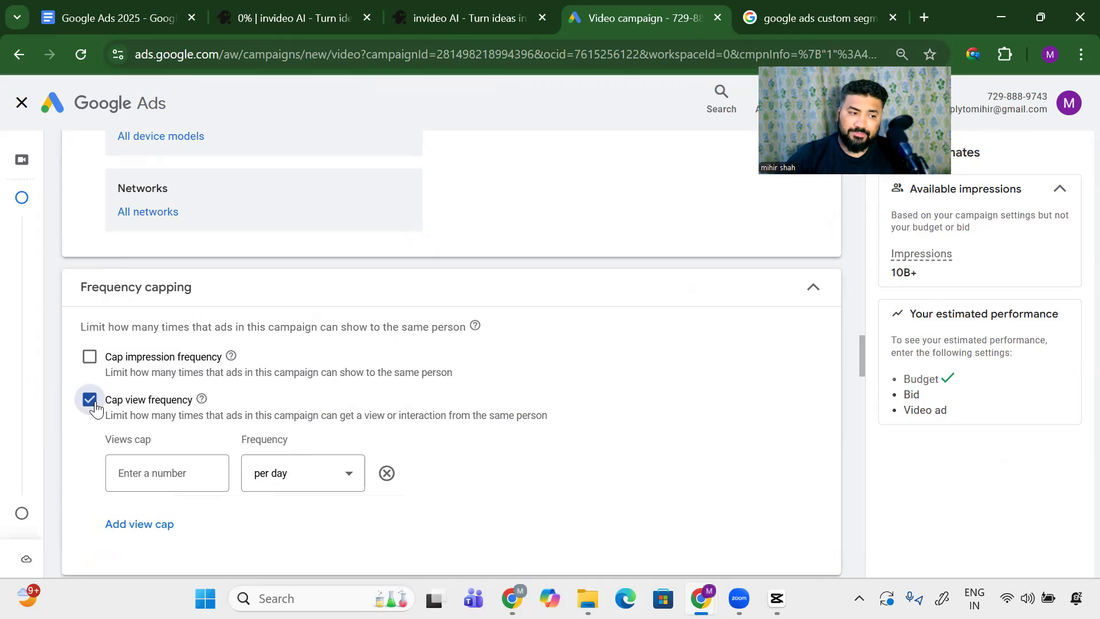
pyautogui.click(286, 475)
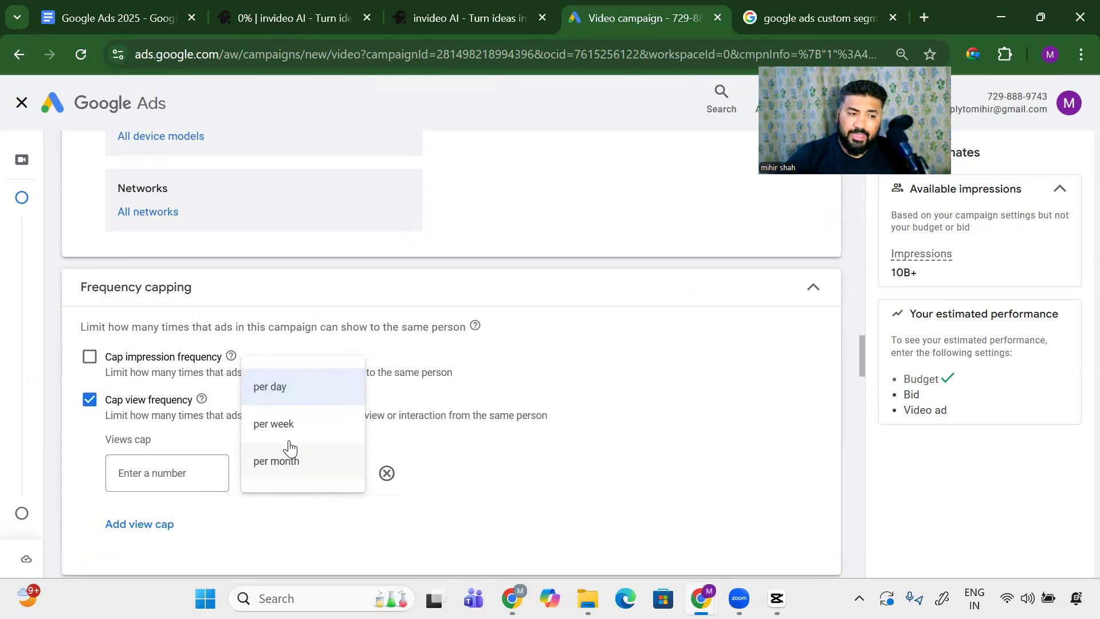
pyautogui.click(280, 425)
pyautogui.click(183, 472)
pyautogui.write('2')
pyautogui.click(485, 515)
pyautogui.moveTo(146, 471); pyautogui.dragTo(71, 484)
pyautogui.write('3')
pyautogui.click(547, 464)
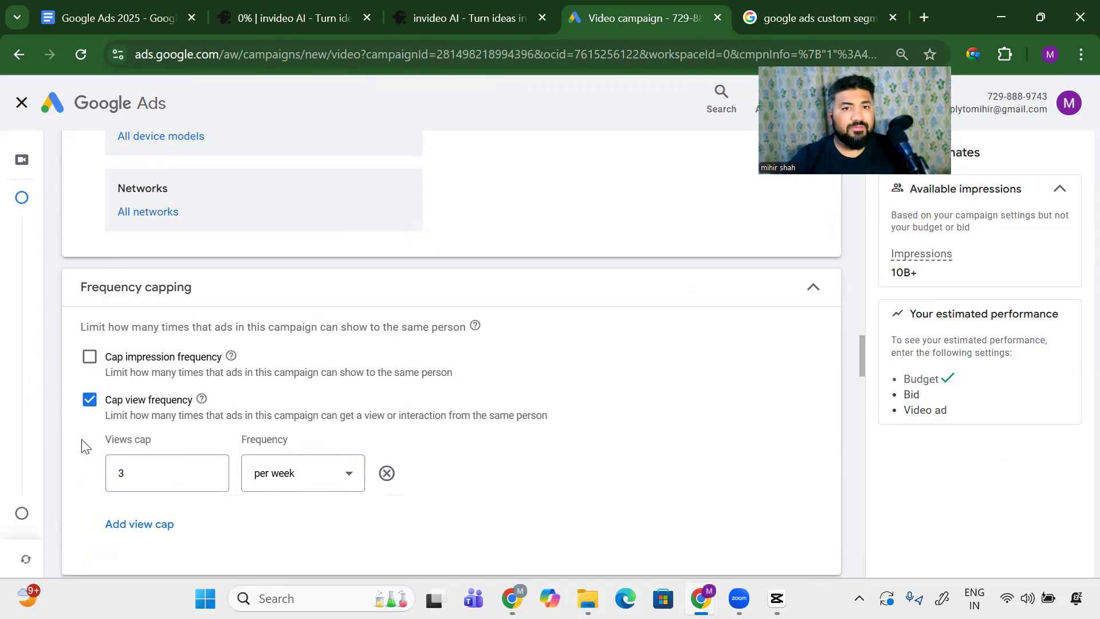
# Expand the Ad schedule settings and keep the days set to All days
pyautogui.scroll(-4, 177, 287)
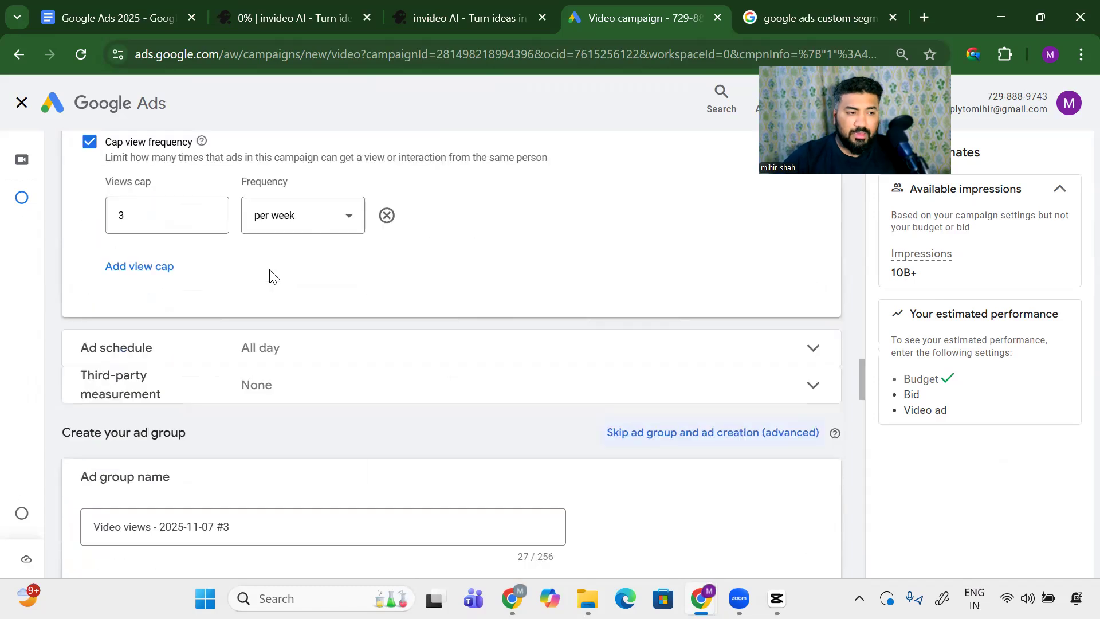
pyautogui.click(287, 346)
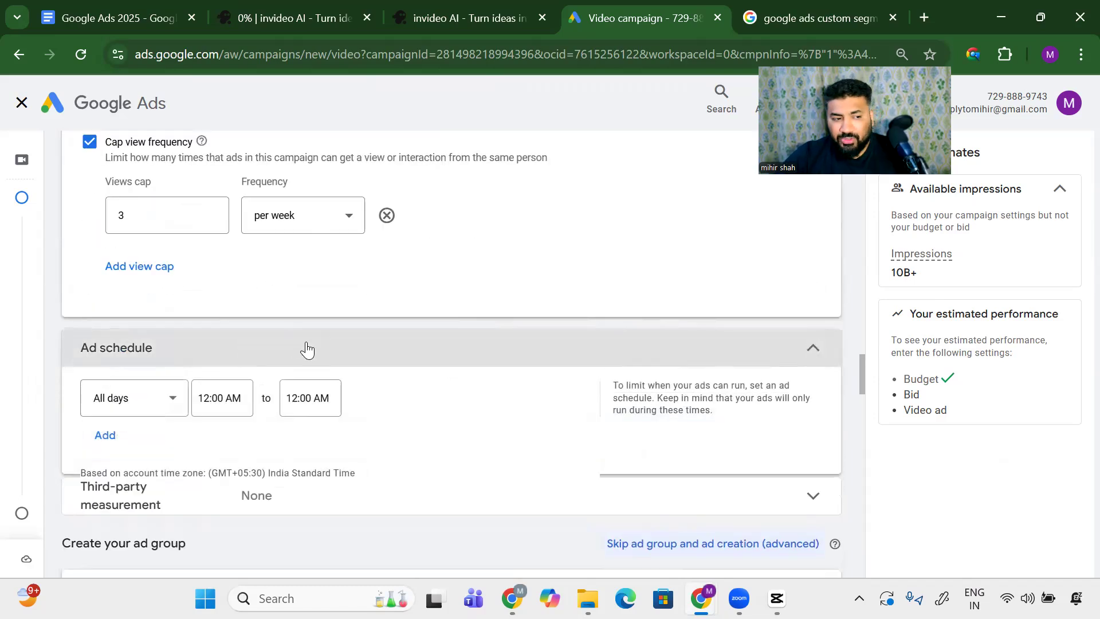
pyautogui.click(145, 413)
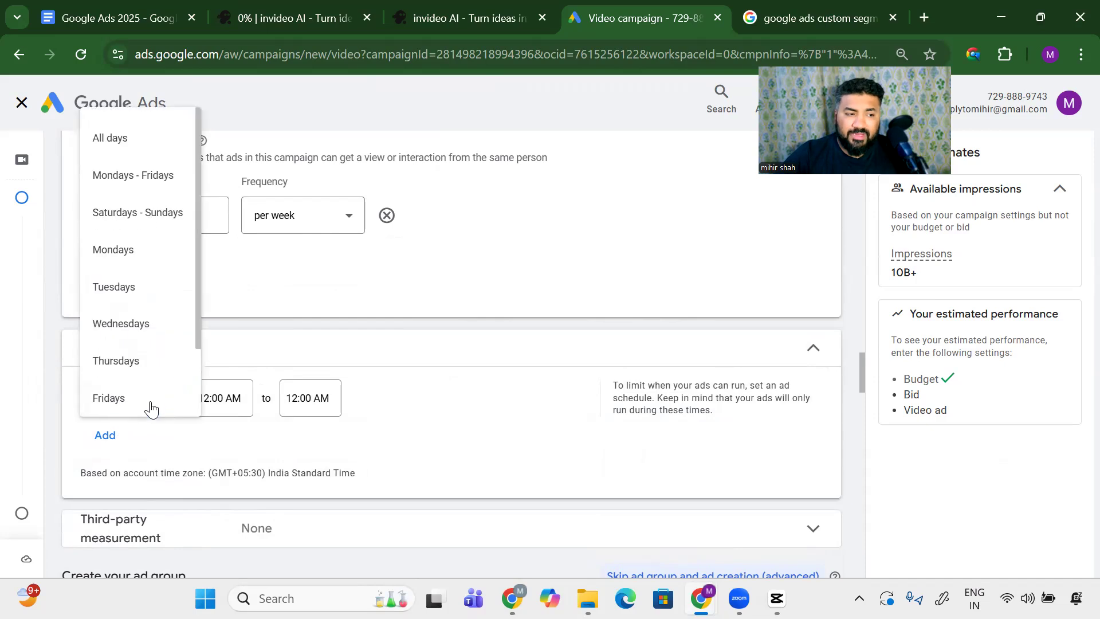
pyautogui.click(122, 146)
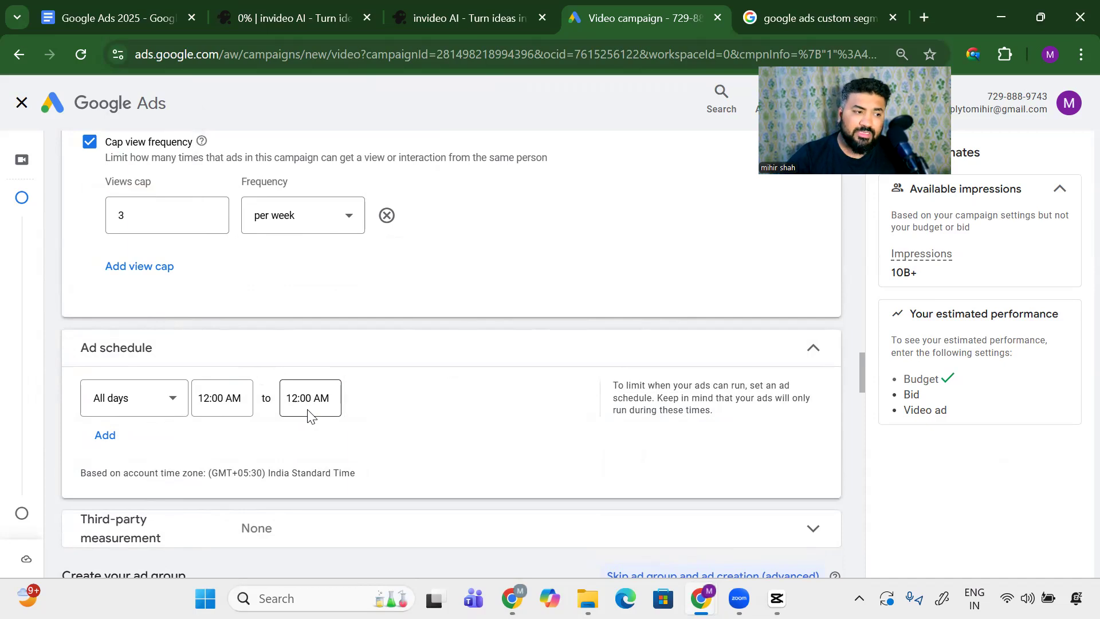
# Set the ad schedule to Sundays with a start time of 12:00 PM
pyautogui.click(171, 404)
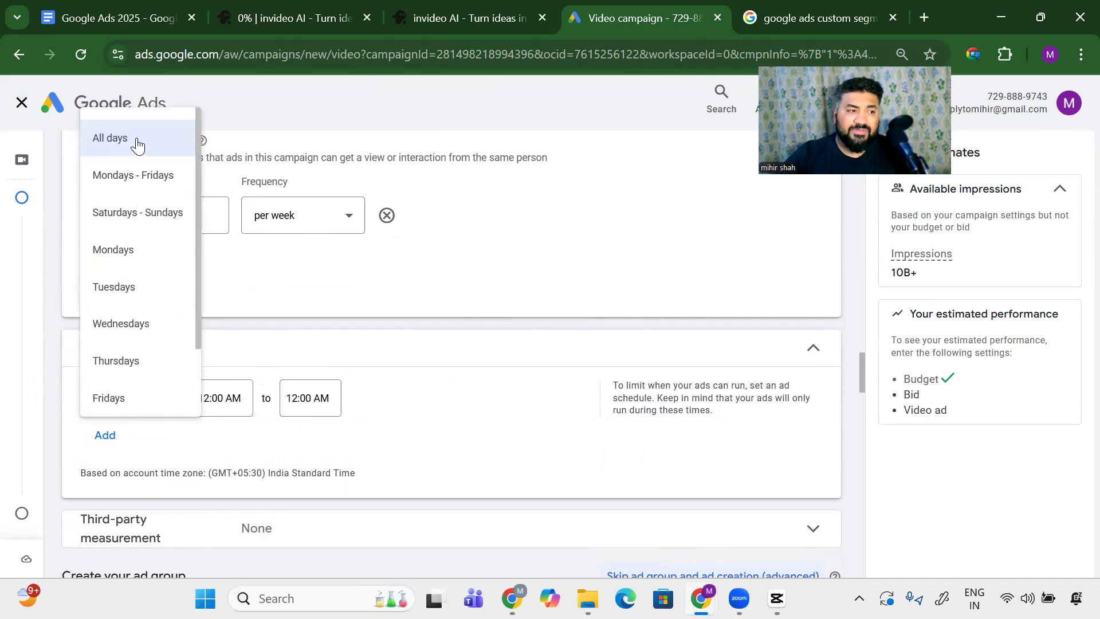
pyautogui.scroll(-2, 131, 298)
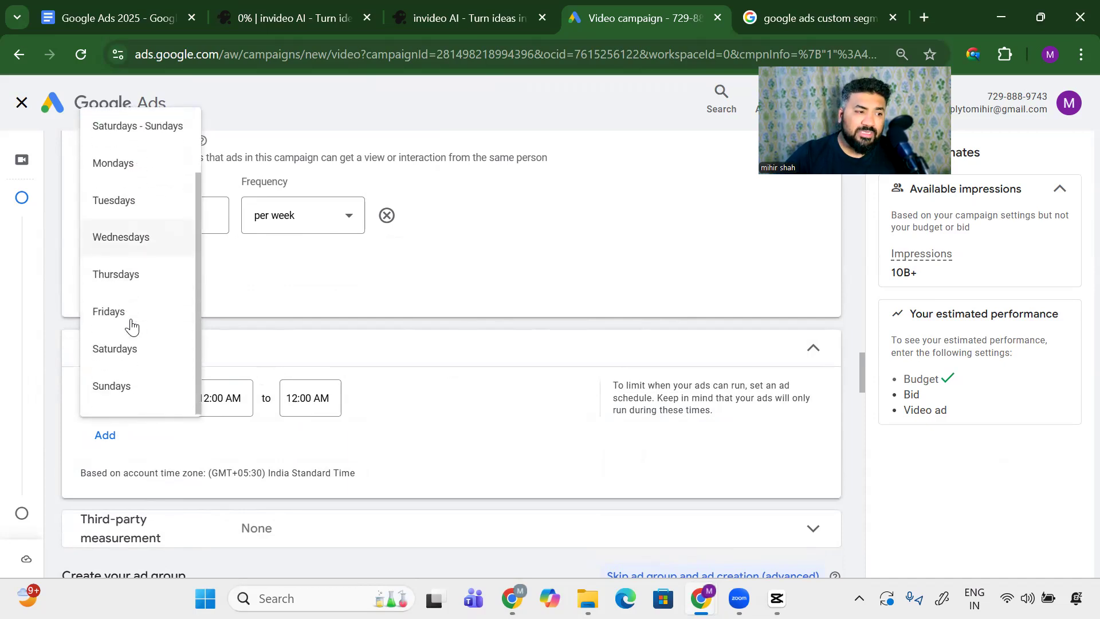
pyautogui.click(120, 389)
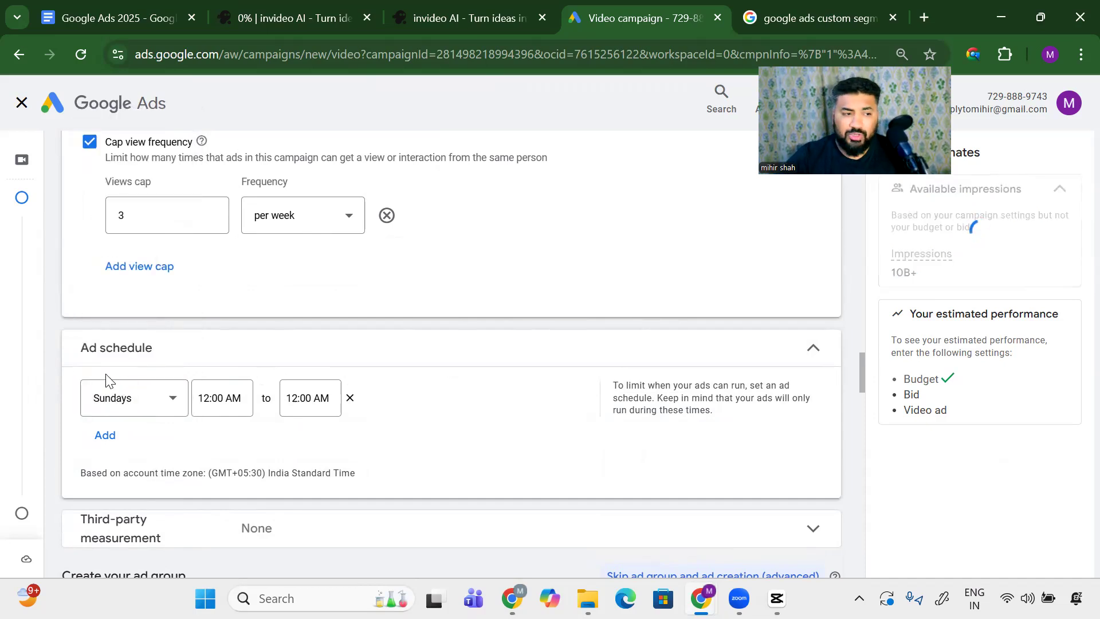
pyautogui.click(232, 399)
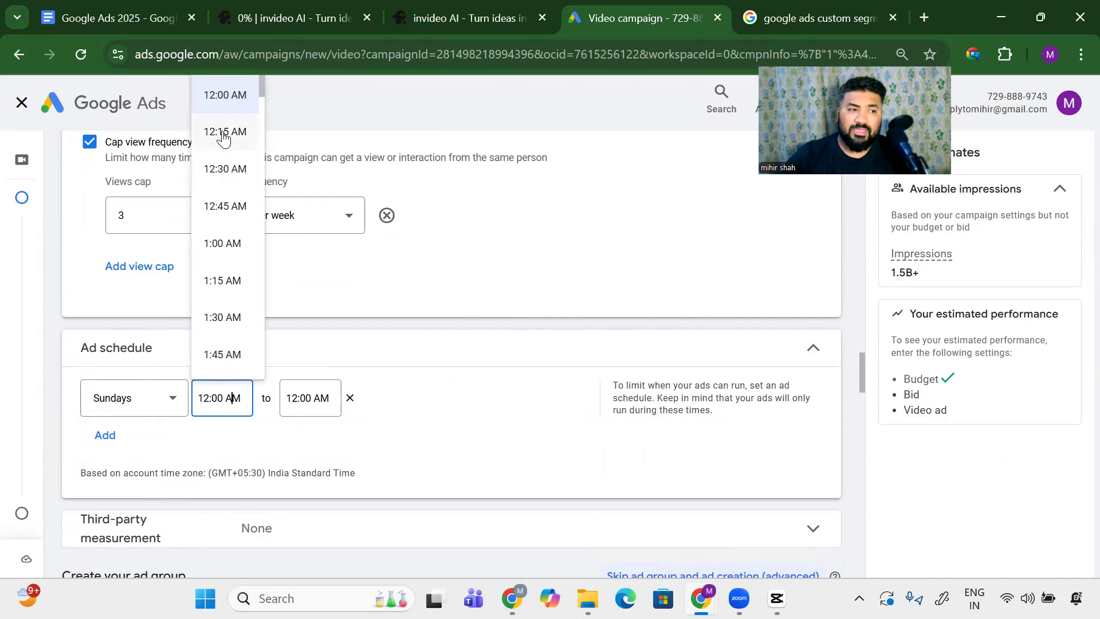
pyautogui.scroll(-8, 198, 246)
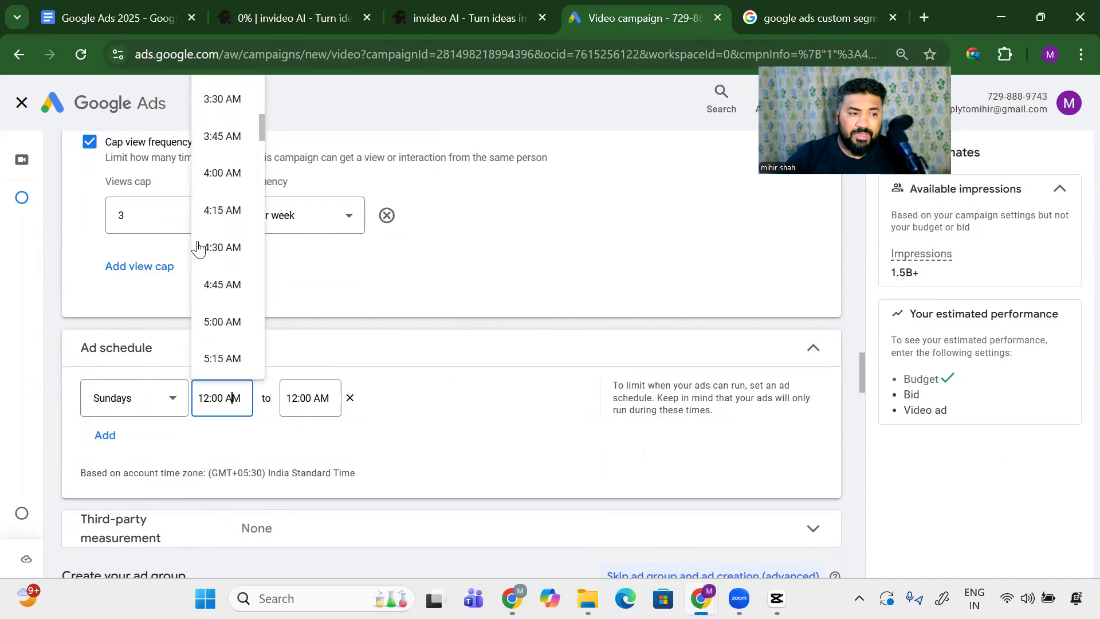
pyautogui.scroll(-15, 198, 248)
pyautogui.scroll(-4, 197, 248)
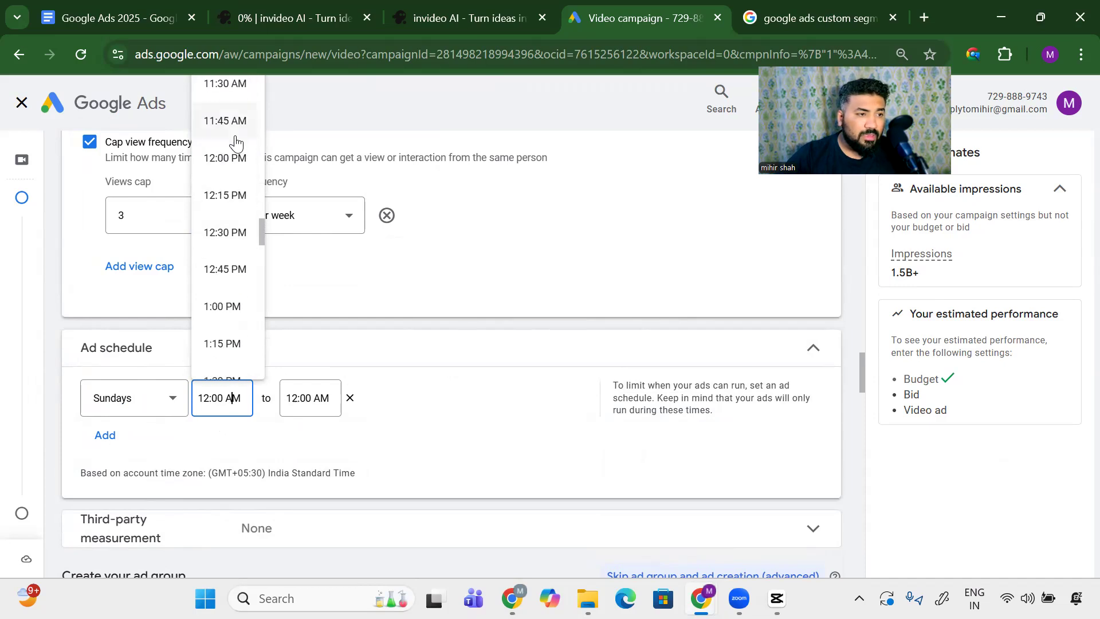
pyautogui.click(218, 156)
# Set the Sunday schedule's end time to 6:00 PM, and remove that schedule entry
pyautogui.click(312, 396)
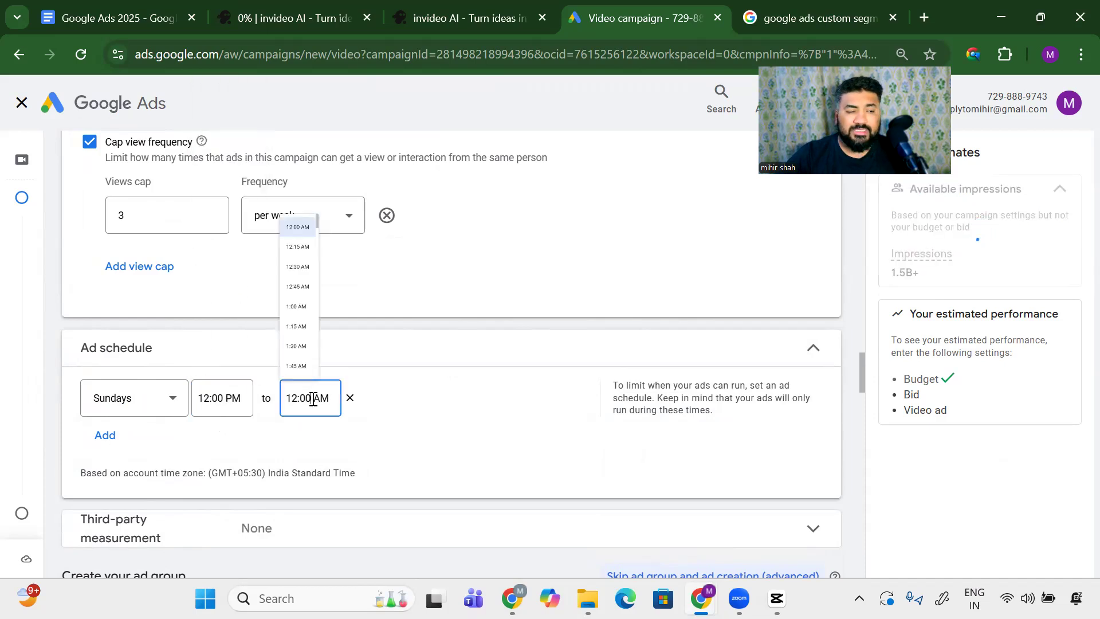
pyautogui.scroll(-10, 302, 238)
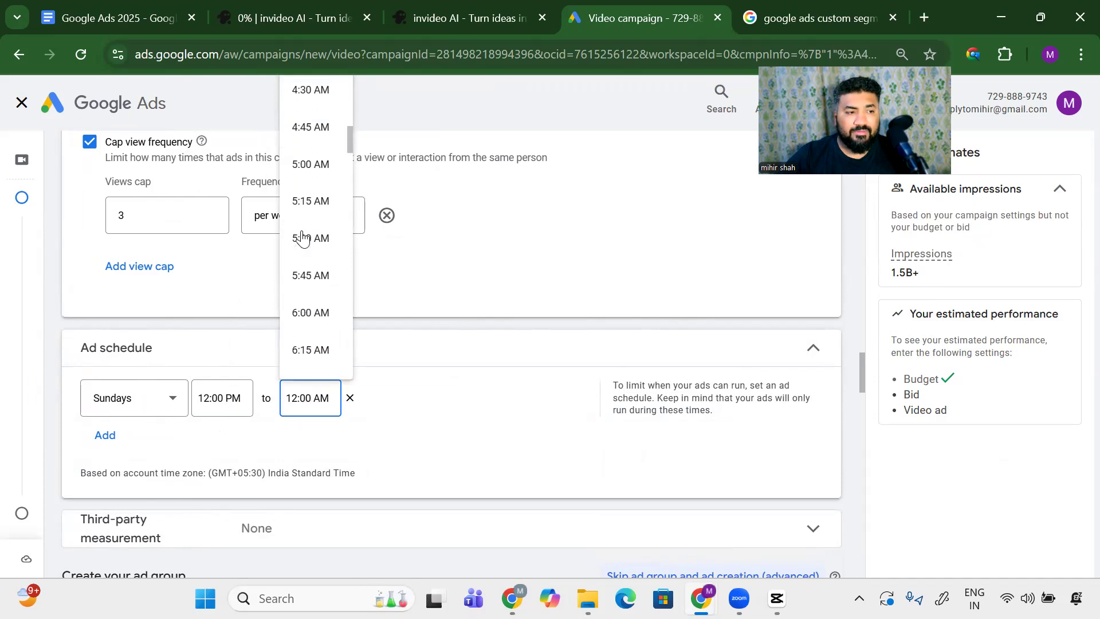
pyautogui.scroll(-15, 302, 239)
pyautogui.scroll(-17, 302, 239)
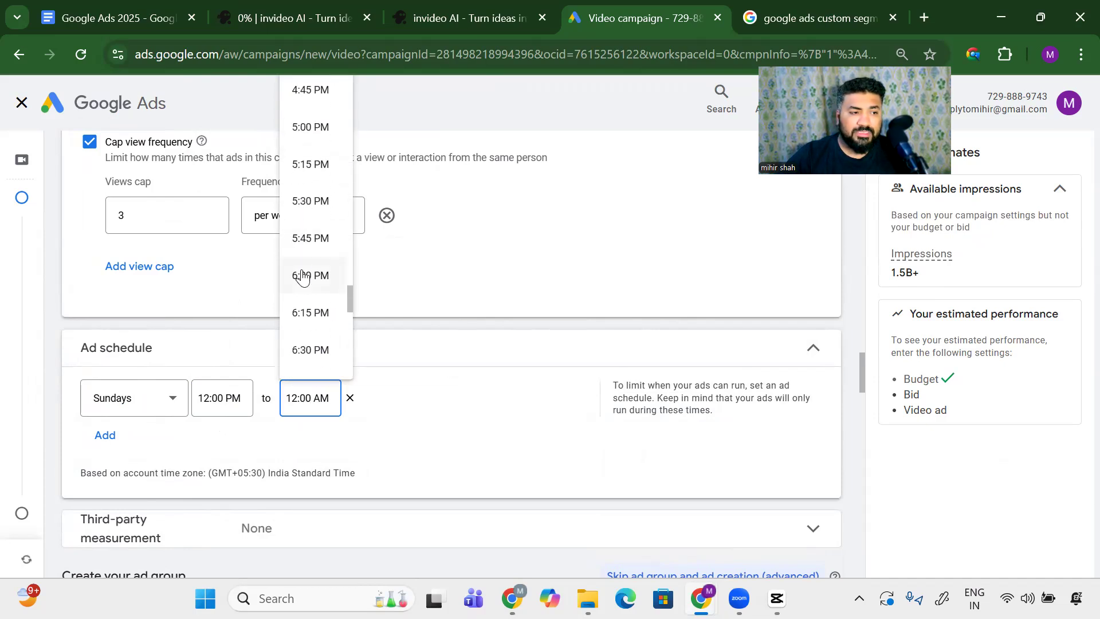
pyautogui.click(302, 276)
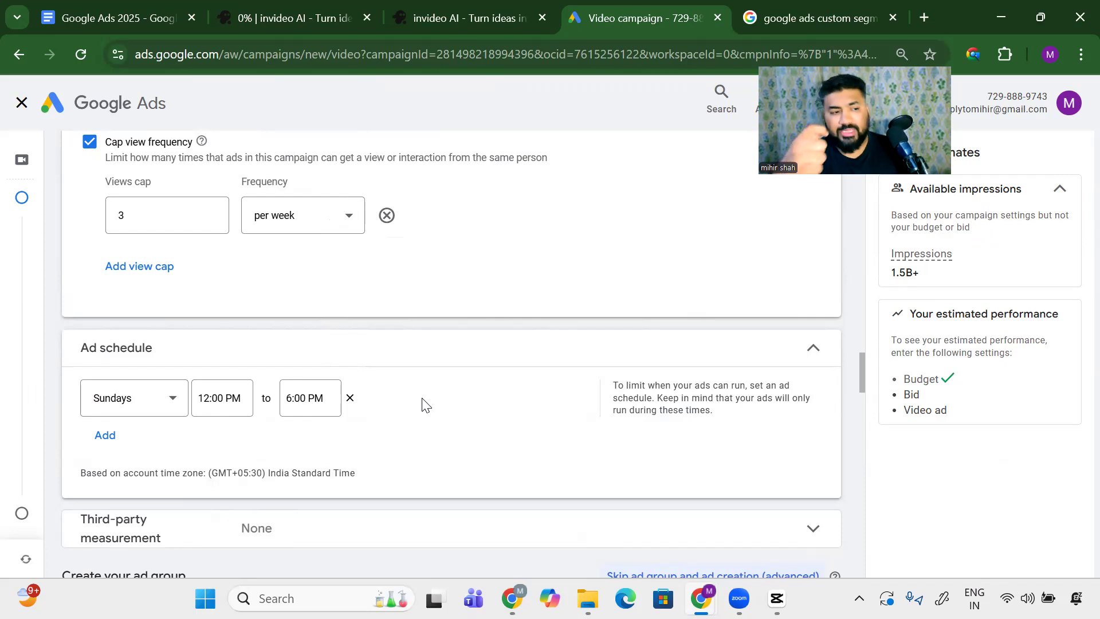
pyautogui.click(350, 399)
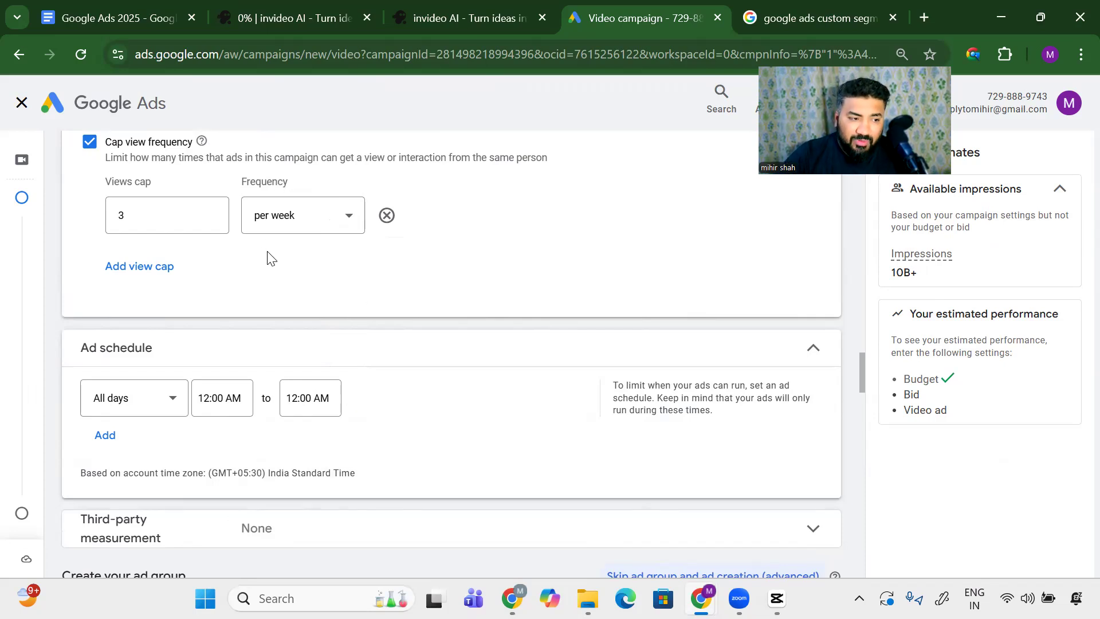
# Go to the ad group creation section and examine the Ad group name setting
pyautogui.scroll(-3, 270, 256)
pyautogui.scroll(-3, 271, 258)
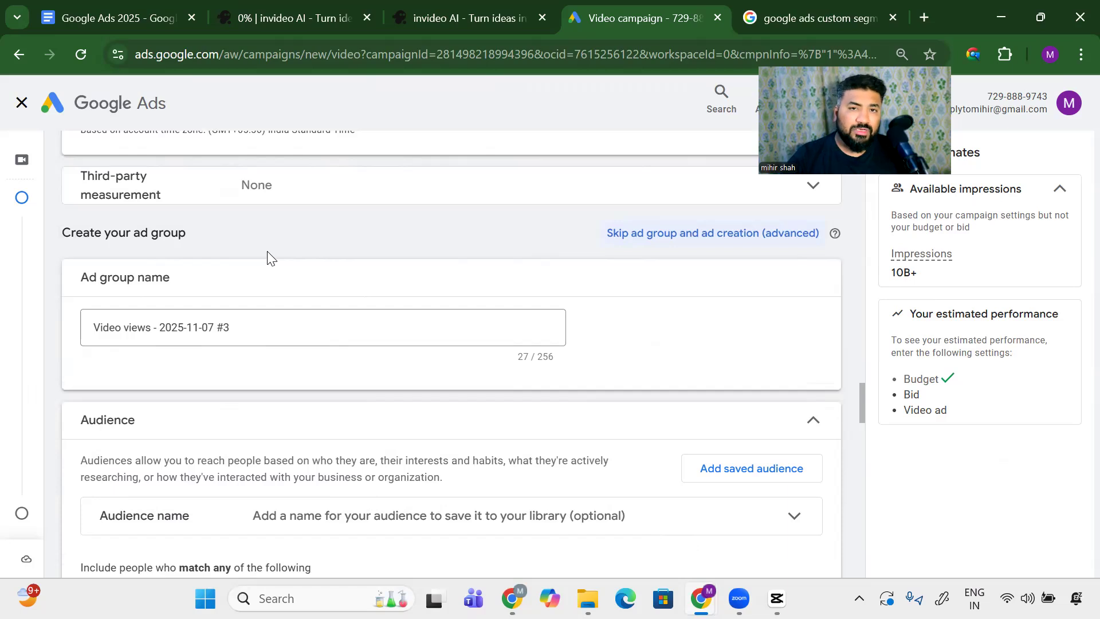
pyautogui.moveTo(79, 277); pyautogui.dragTo(197, 286)
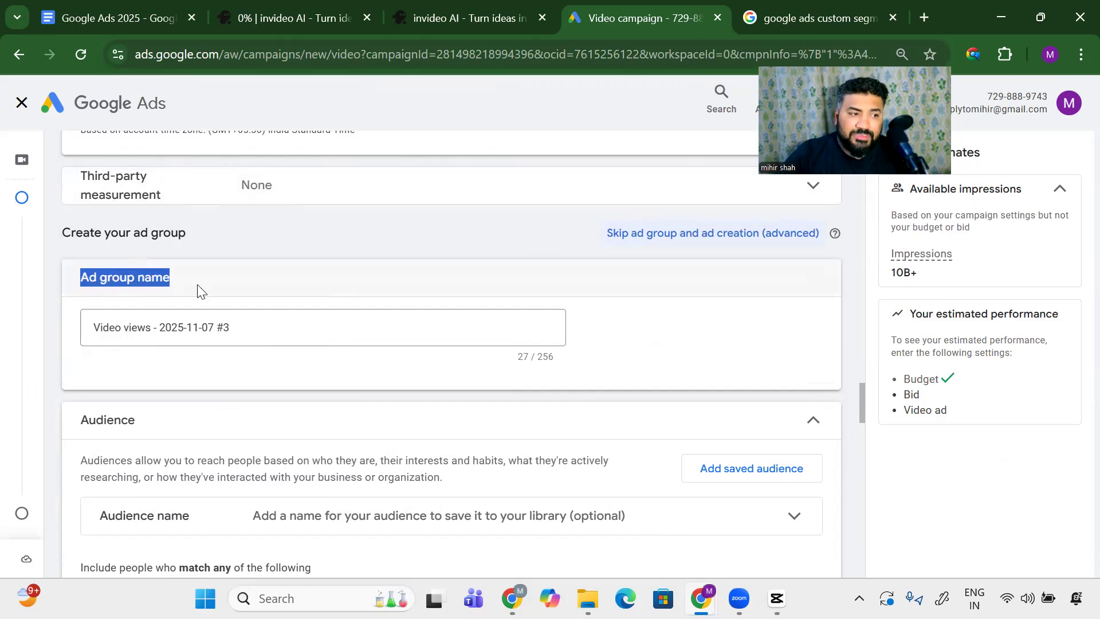